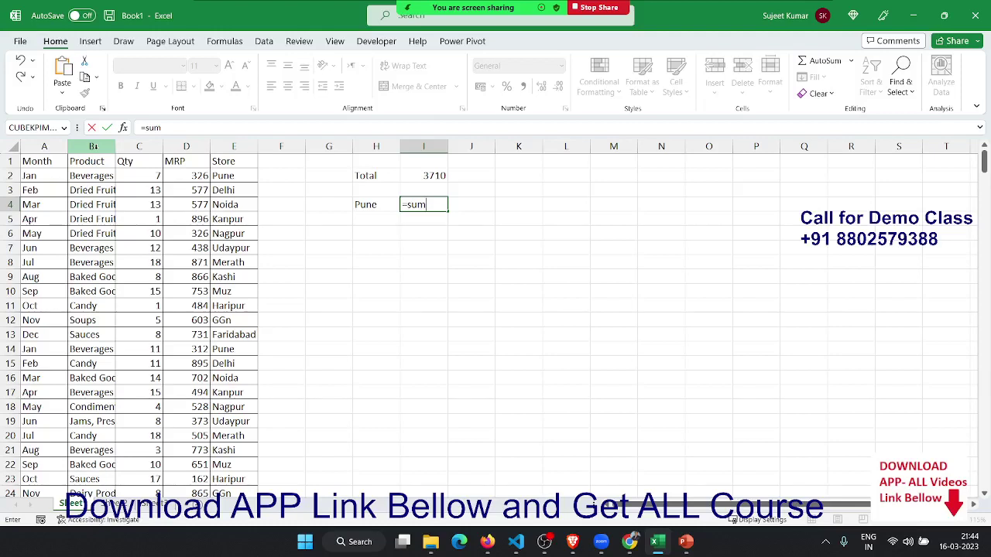
- Start a SUMIF formula in I4 using all of column E (Store) as the range
key(BackSpace)
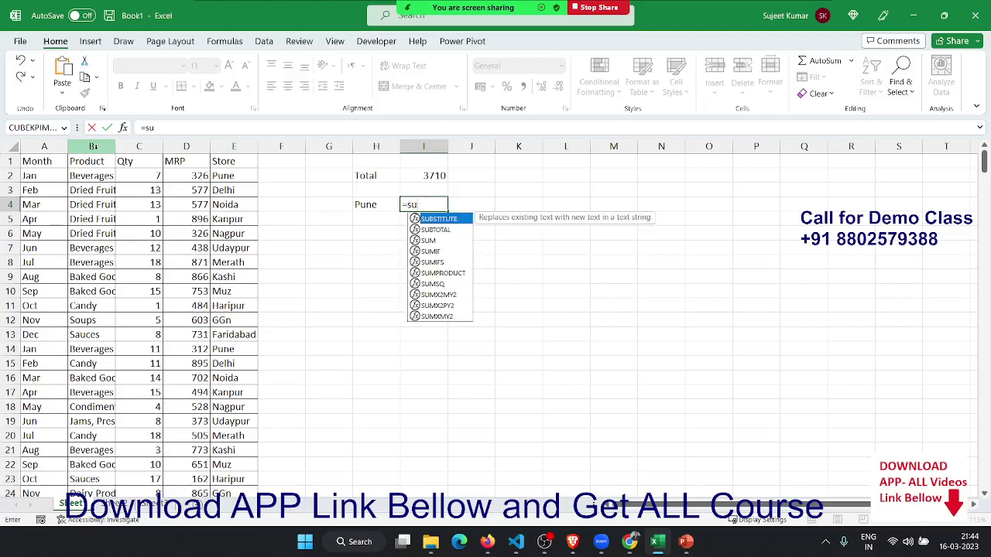
key(Down)
key(Down)
key(Down)
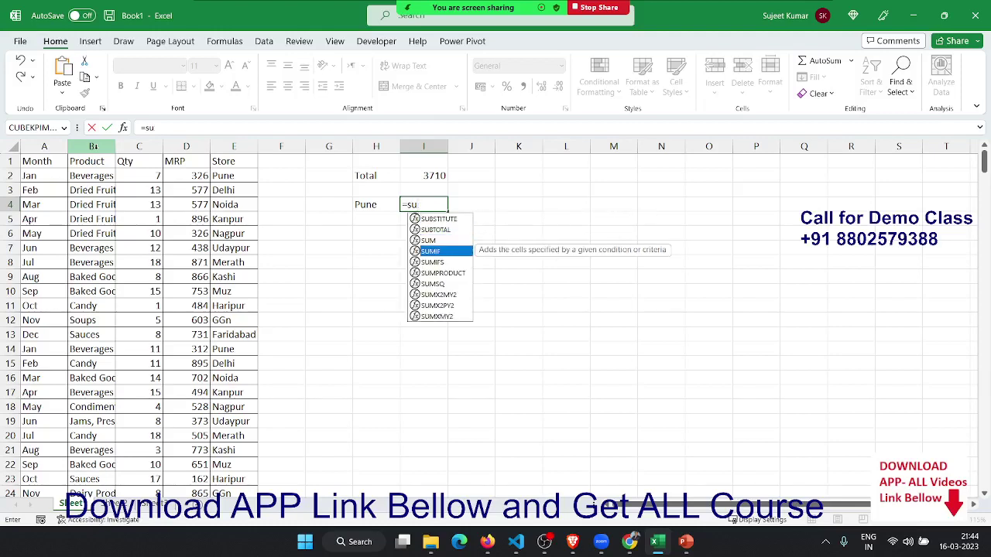
key(Tab)
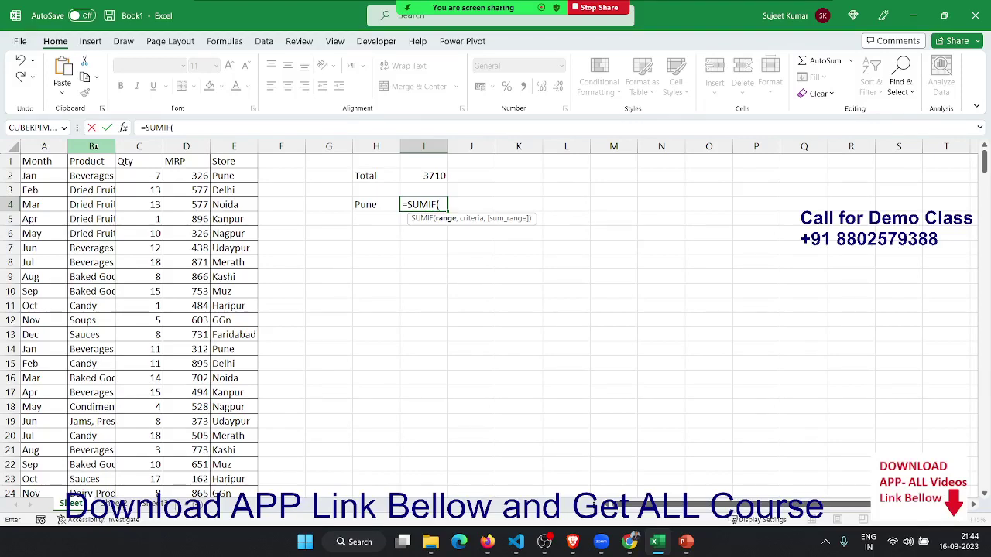
key(Left)
key(Left)
key(Left)
key(Left)
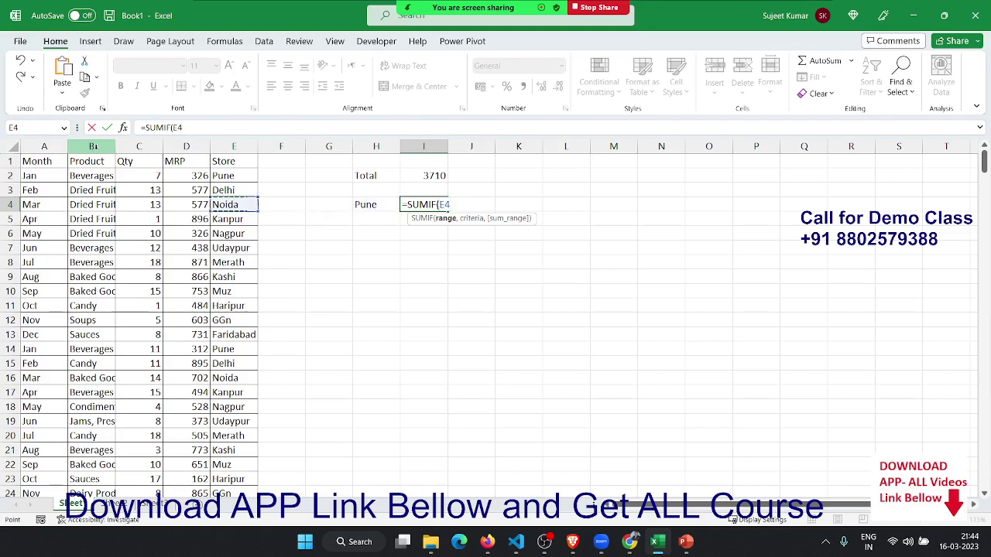
key(ctrl+space)
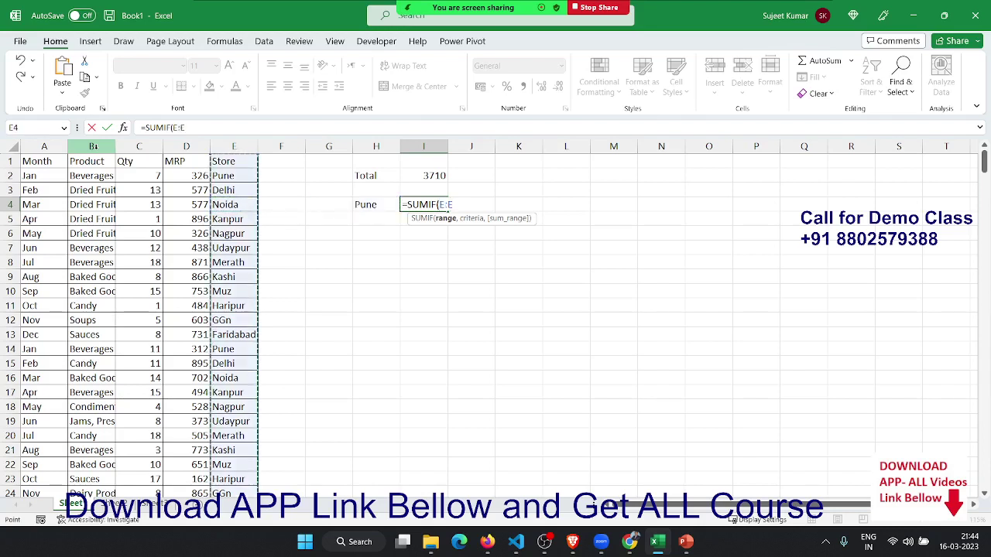
text(,)
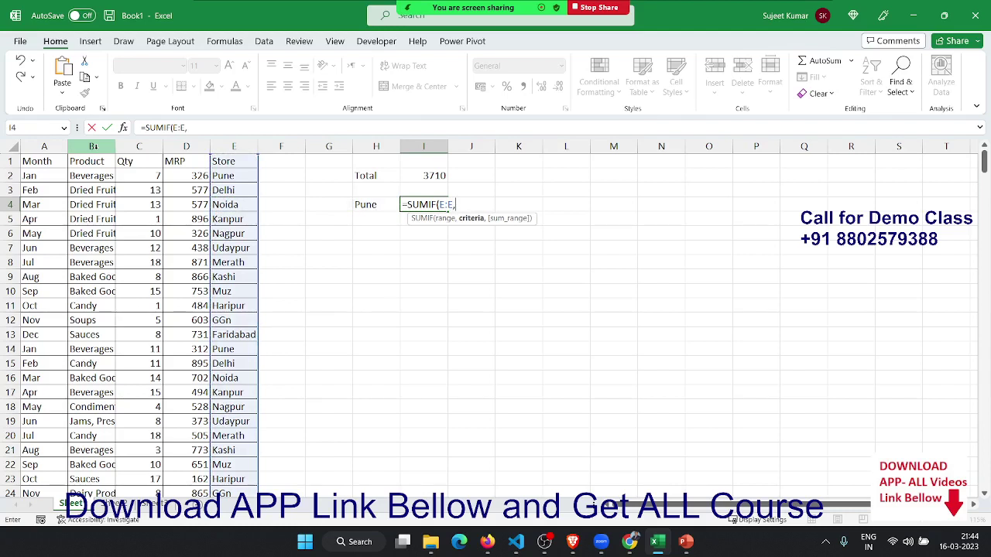
- Finish it with H4 (Pune) as criteria and column C as sum range, returning 278
click(375, 204)
text(,)
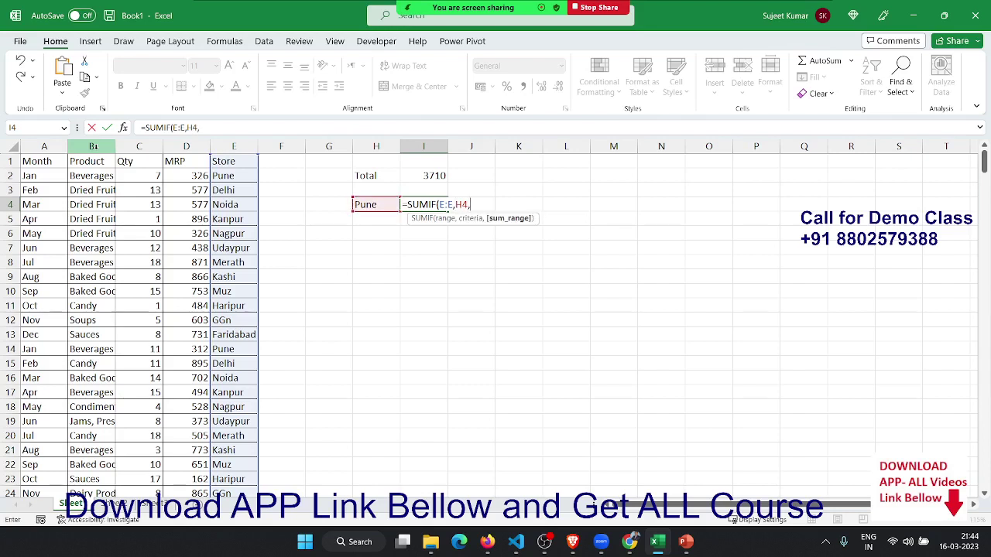
key(Left)
key(Left)
key(Left)
key(Left)
key(Left)
key(Left)
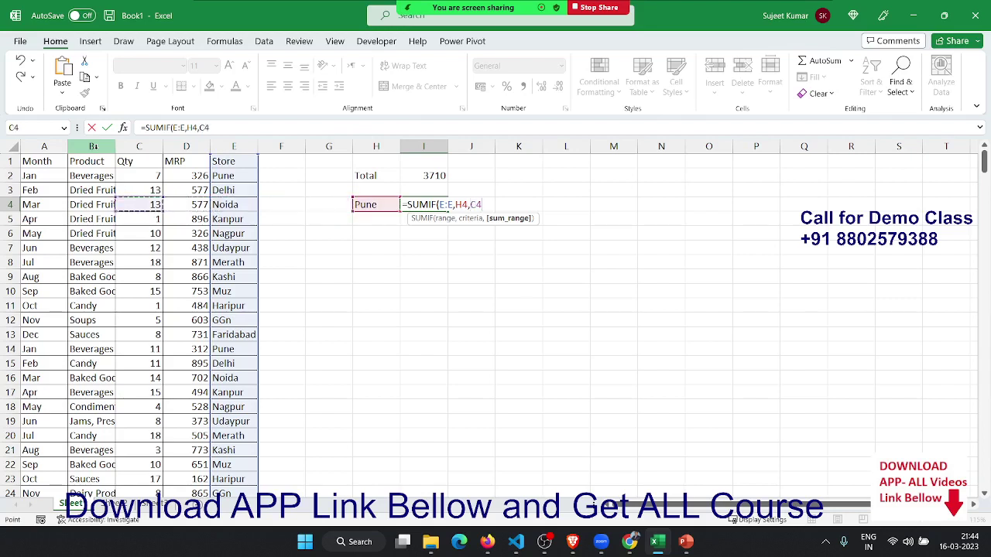
key(ctrl+space)
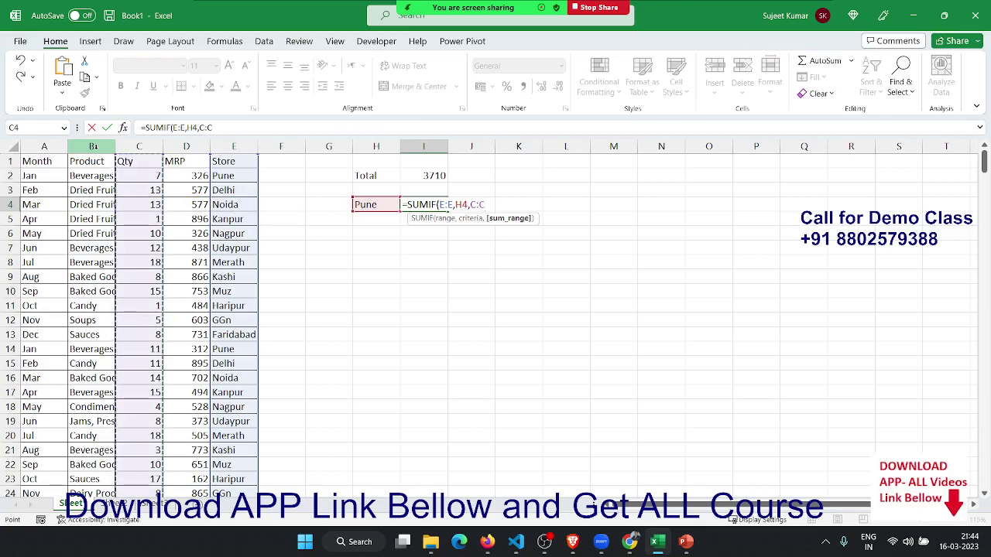
key(Return)
key(Up)
key(Right)
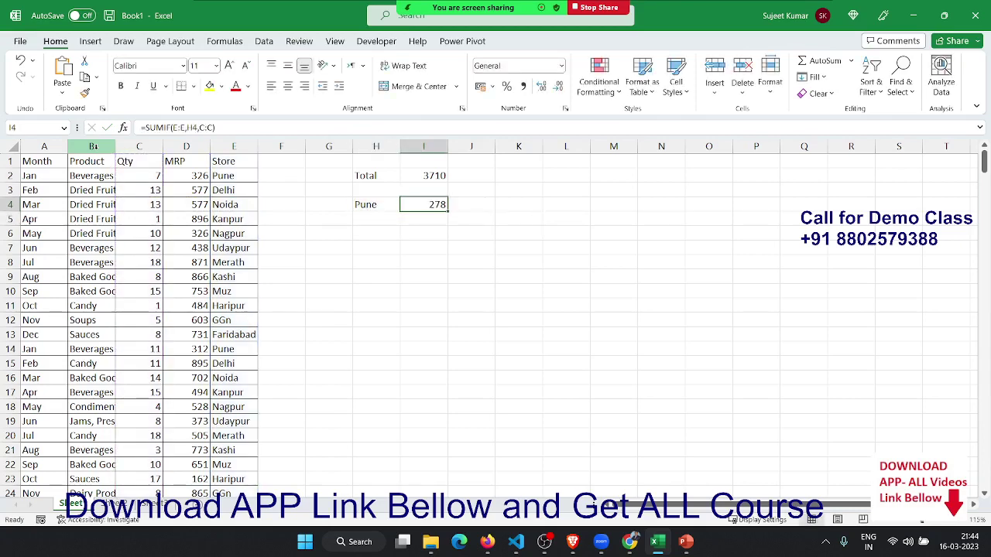
key(Down)
- Type the store label Noida in H5
key(Left)
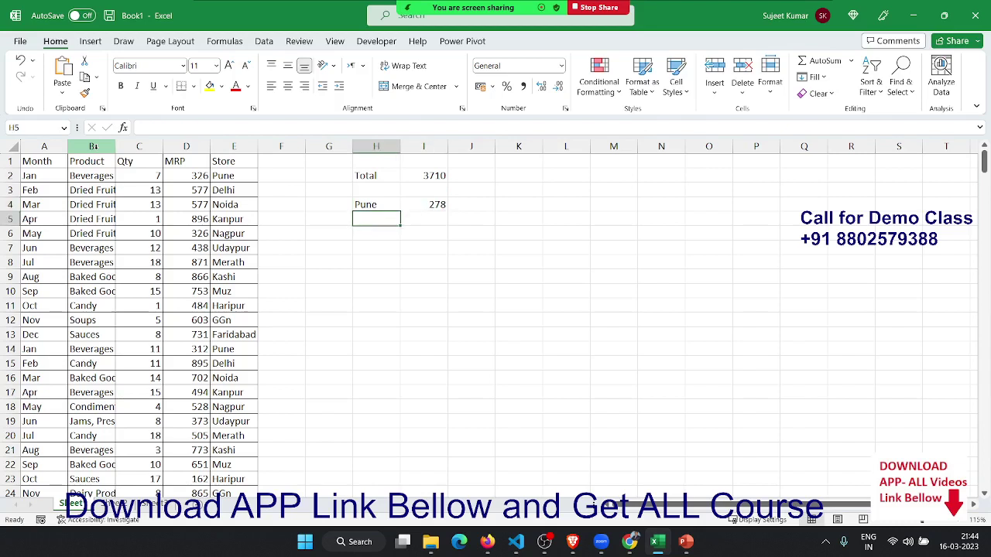
text(Noida)
key(Tab)
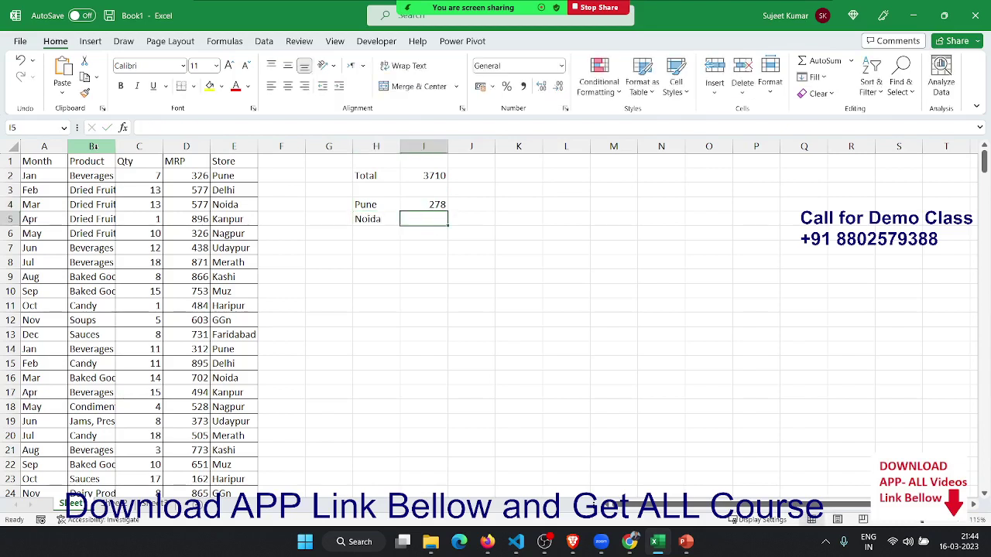
- Enter =SUMIF(E:E,H5,C:C) in I5 to show Noida's total Qty of 301
text(=sum)
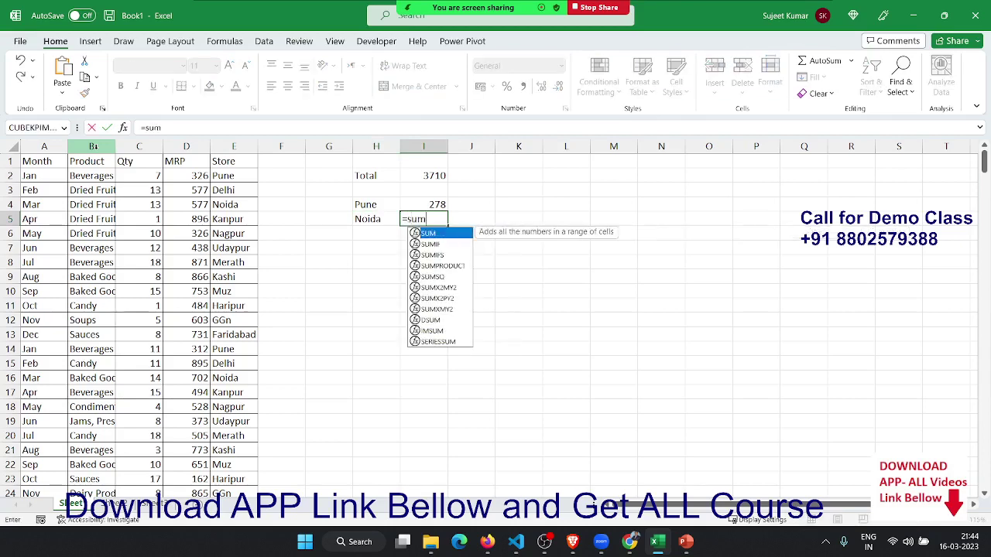
key(Down)
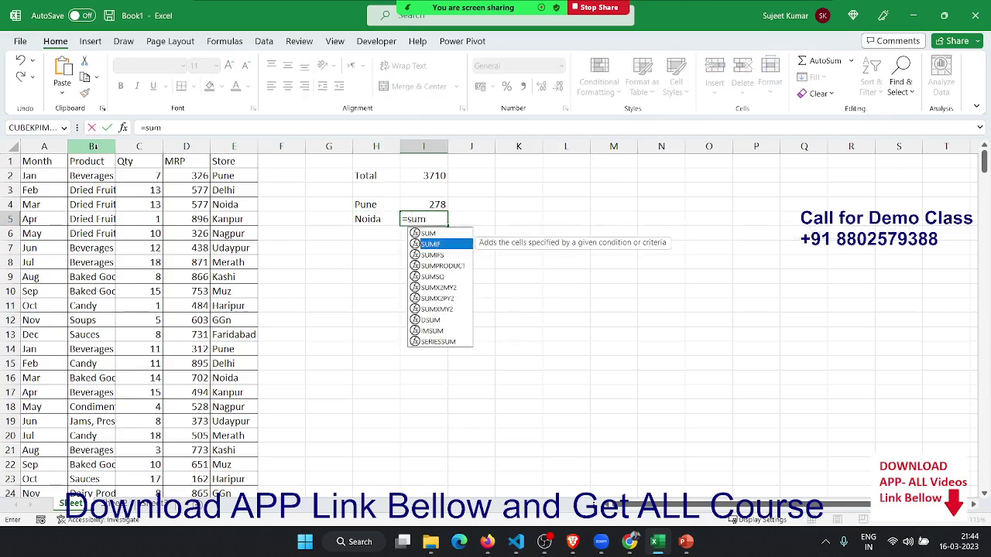
key(Tab)
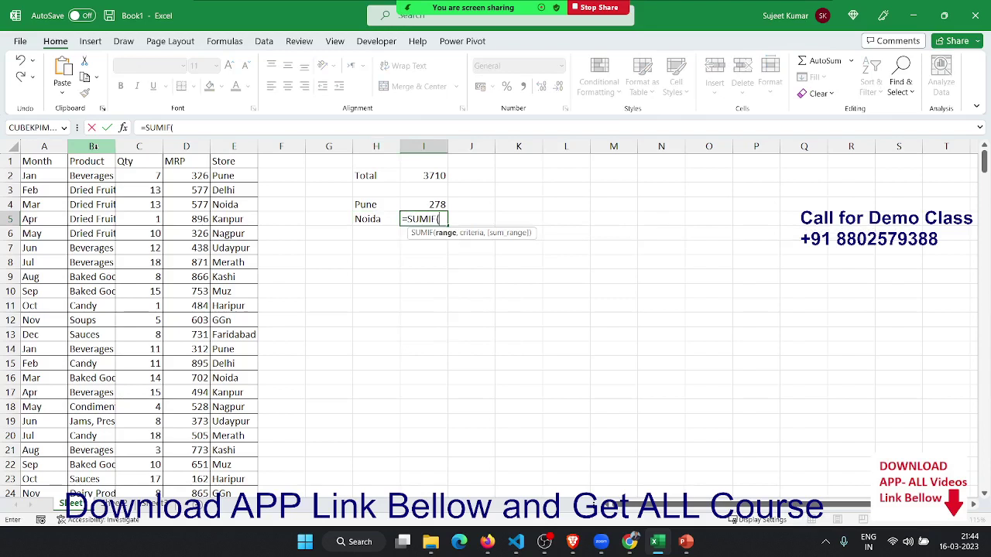
click(229, 146)
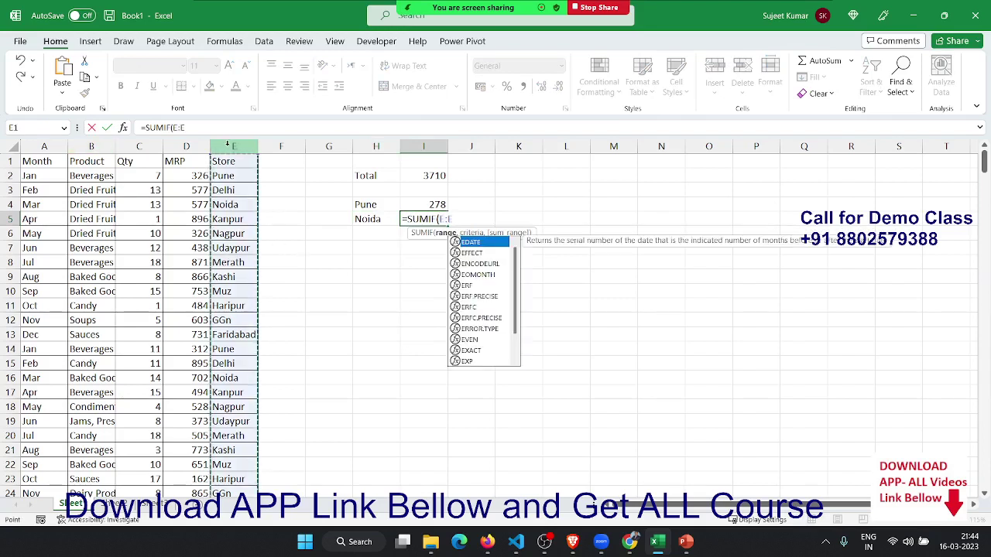
text(,)
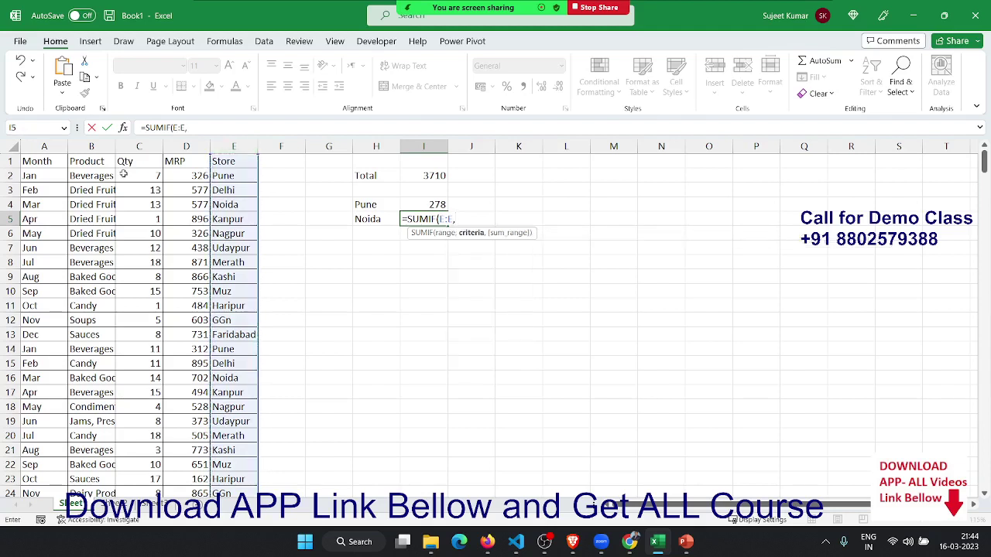
click(367, 220)
text(,)
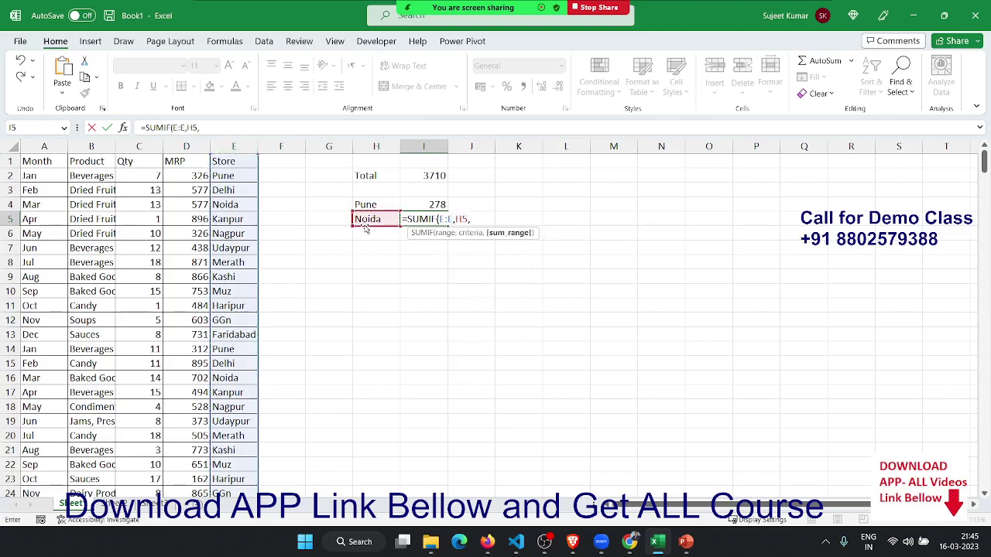
click(153, 146)
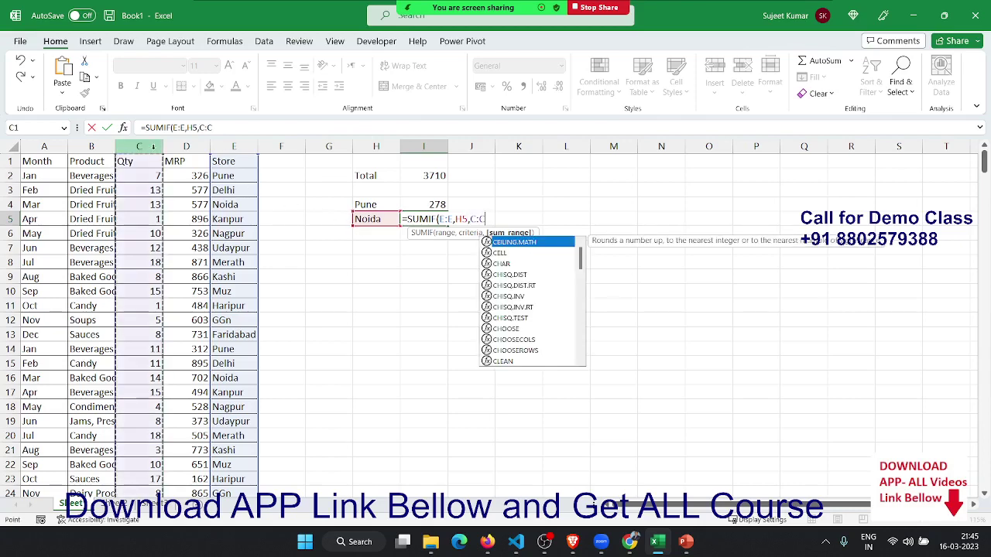
key(Return)
key(Up)
key(Right)
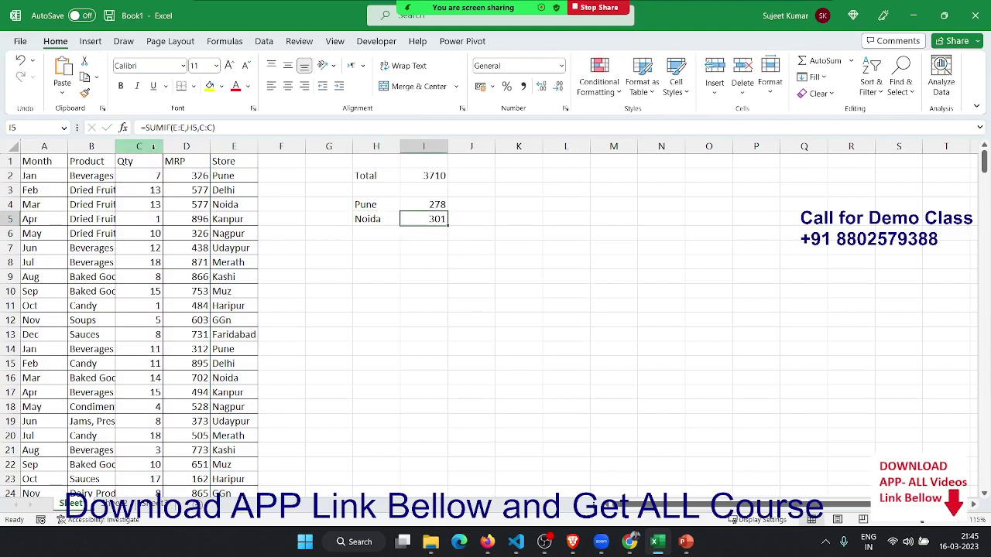
key(Left)
key(Left)
key(Left)
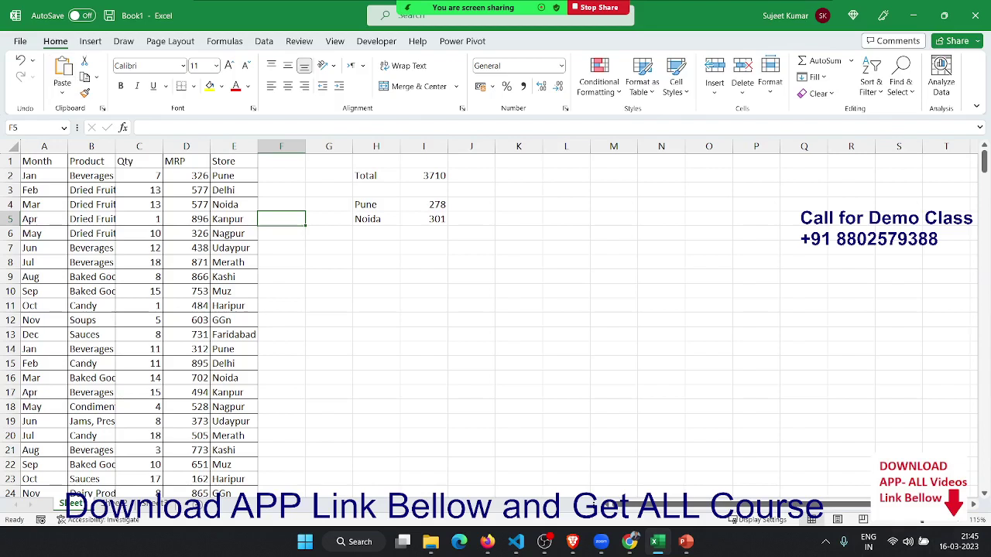
key(alt+Tab)
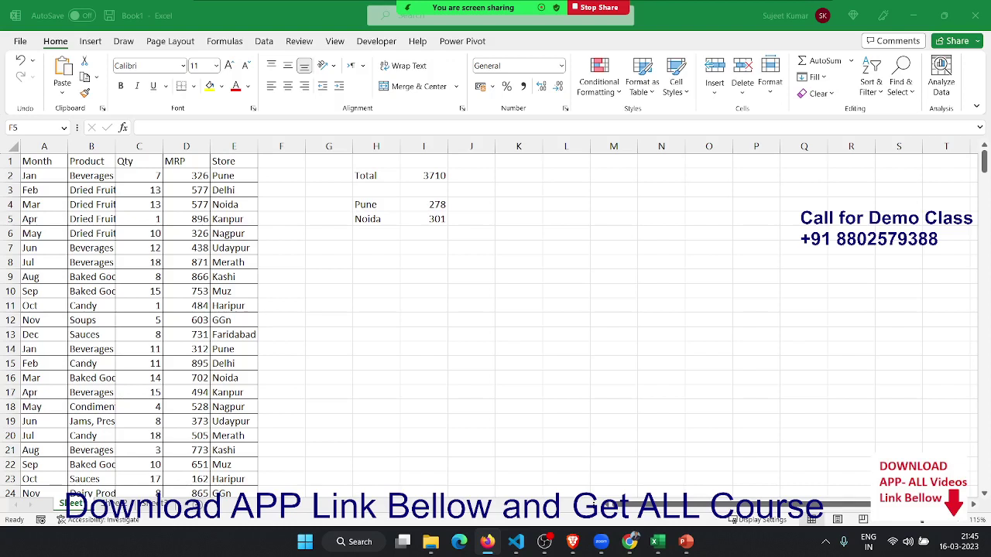
key(alt+Tab)
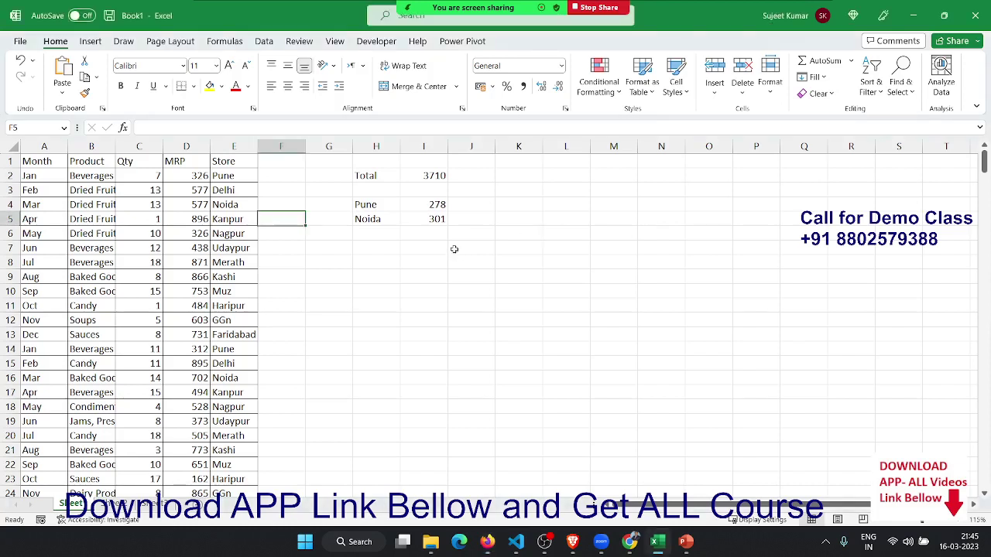
click(9, 175)
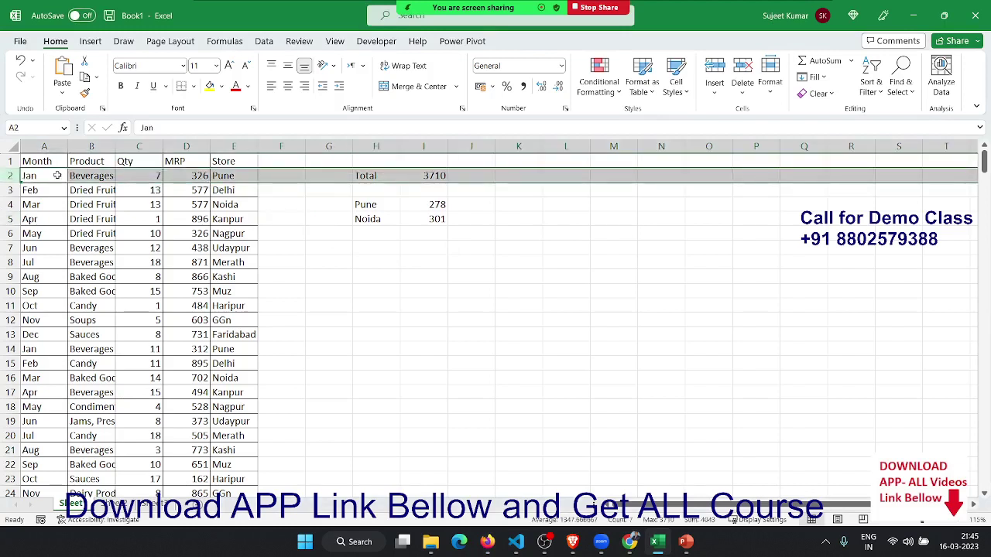
click(91, 176)
click(157, 176)
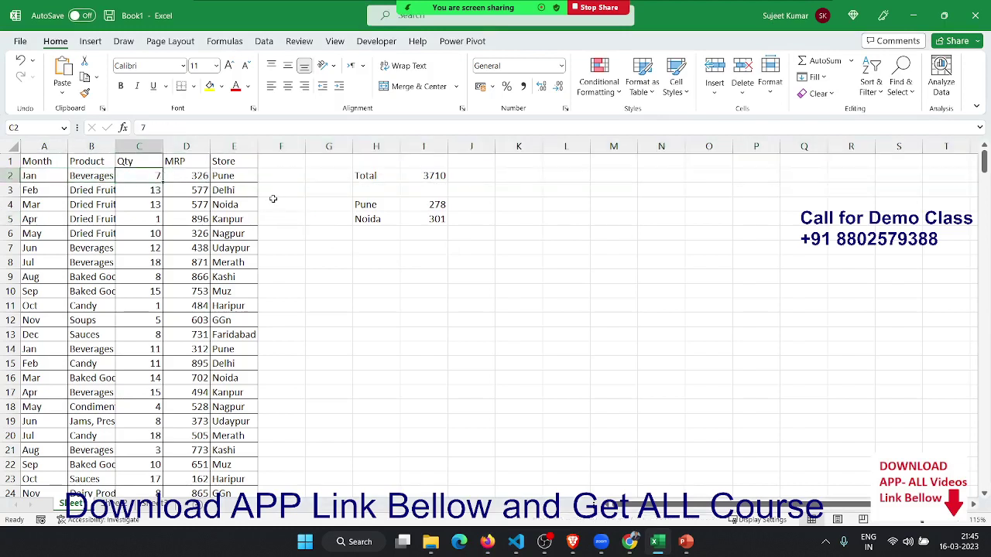
click(251, 191)
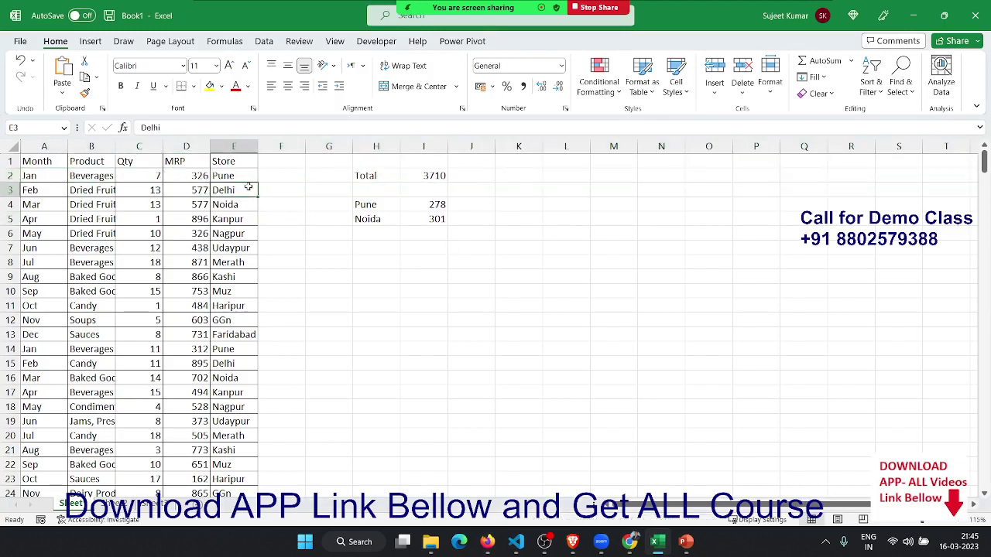
click(410, 232)
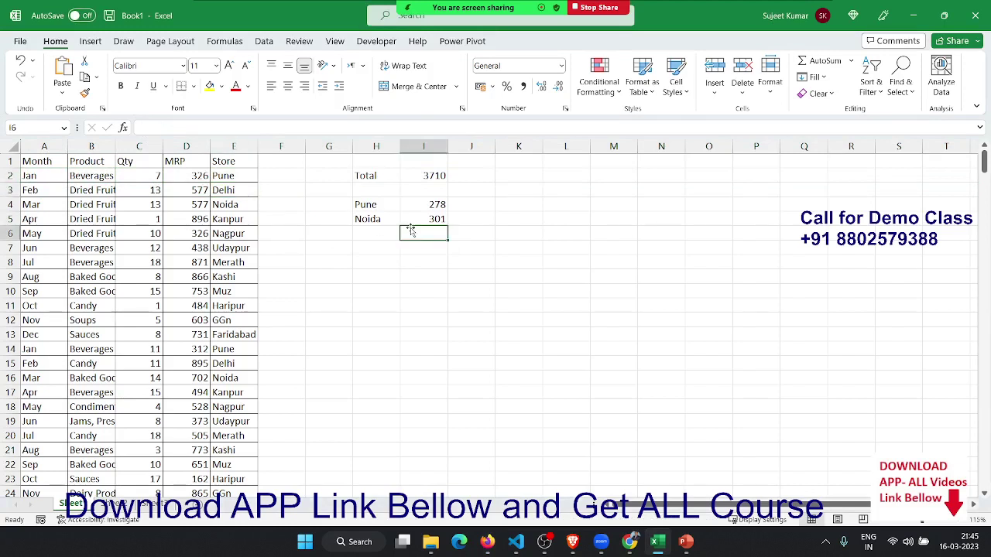
click(134, 179)
scroll(153, 221, down, 3)
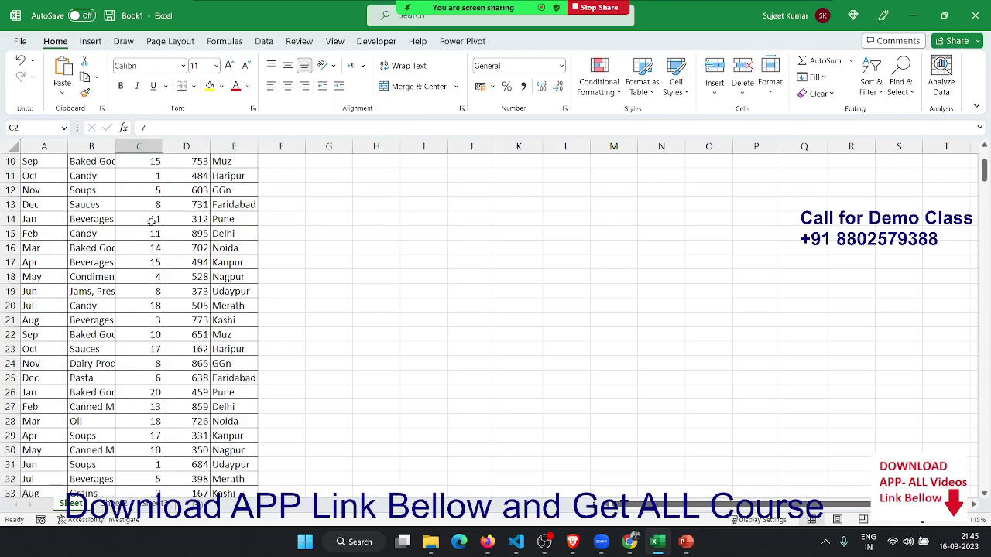
scroll(153, 220, down, 1)
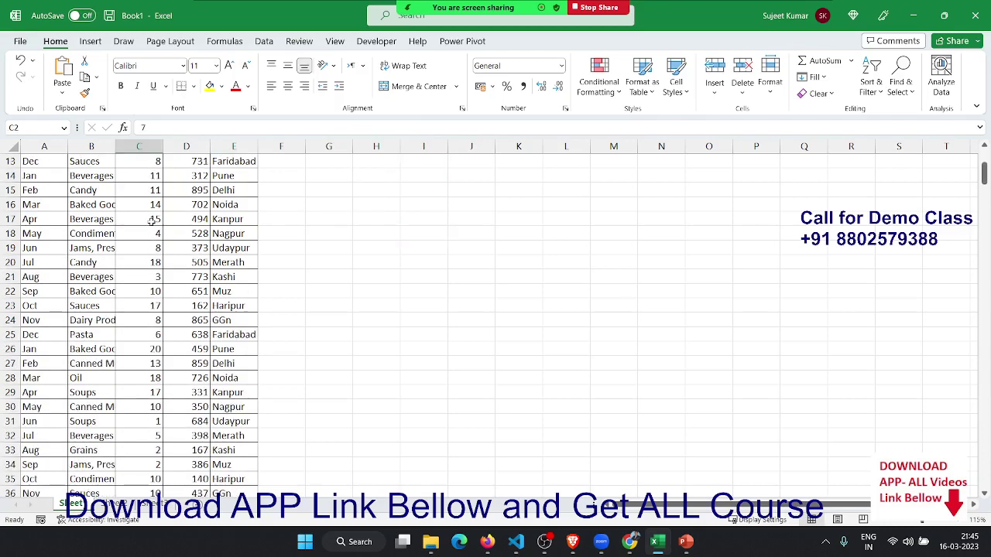
scroll(153, 221, down, 2)
scroll(153, 221, up, 4)
scroll(152, 221, up, 2)
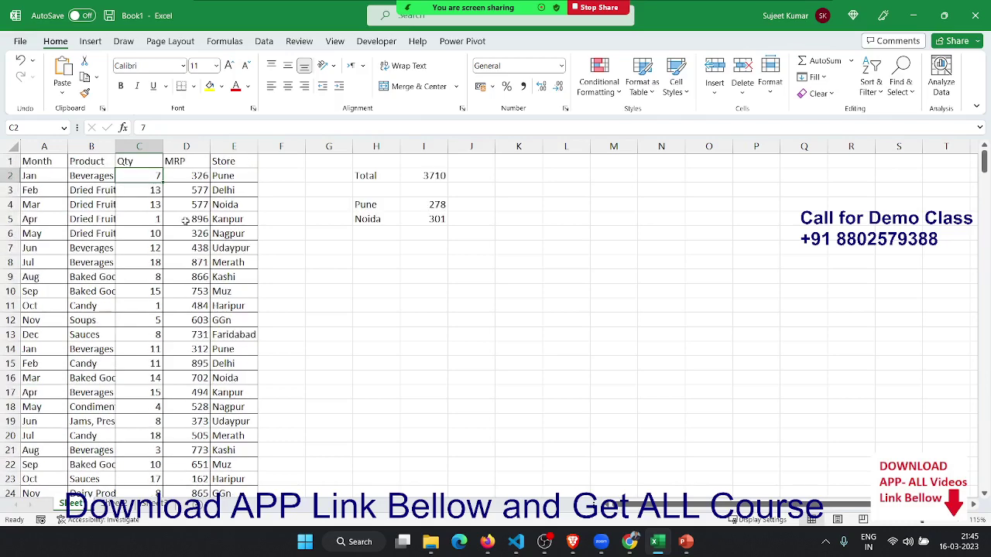
click(186, 221)
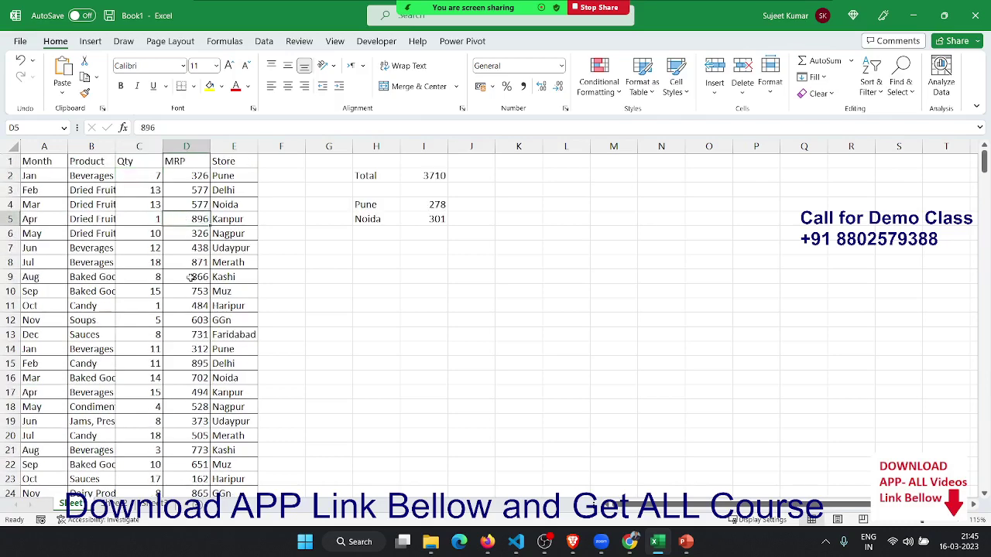
- Enter the MRP label with a >500 condition in row 8 and a Qty heading above the result cell
click(360, 257)
text(M)
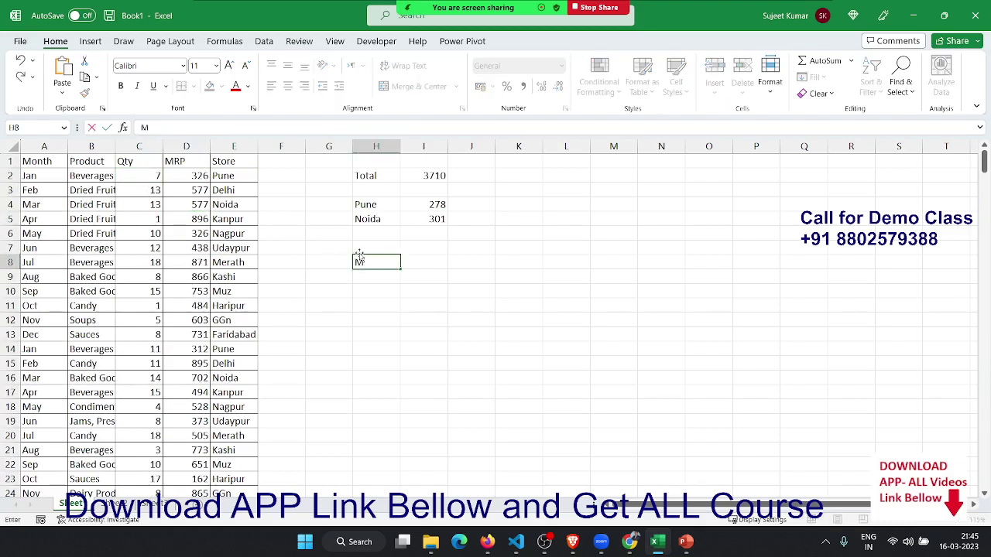
text(RP)
key(Tab)
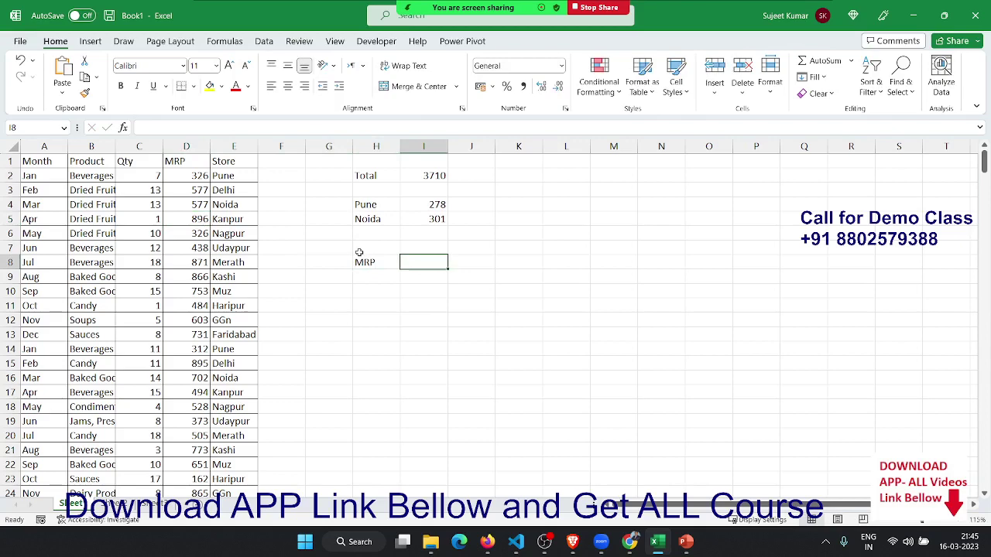
text(>500)
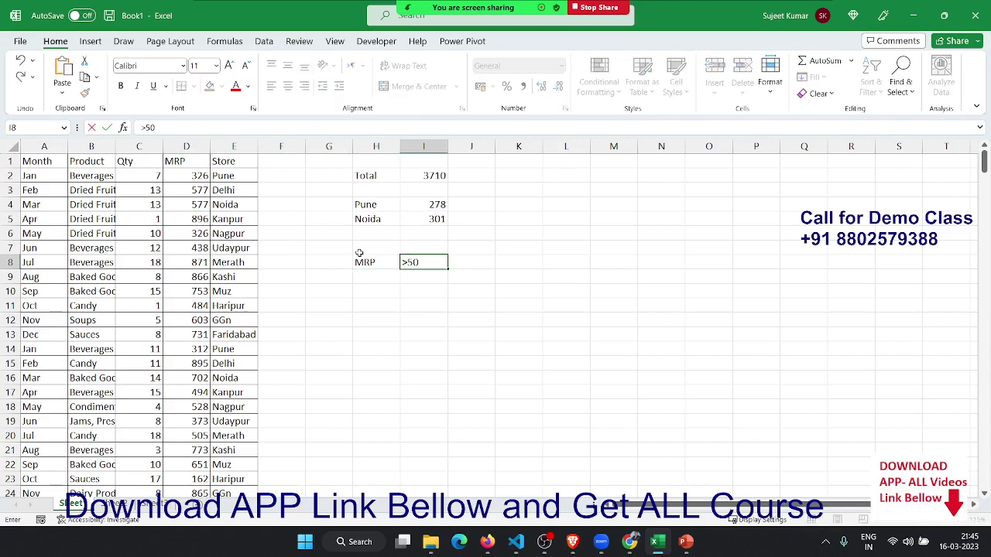
key(Tab)
key(Up)
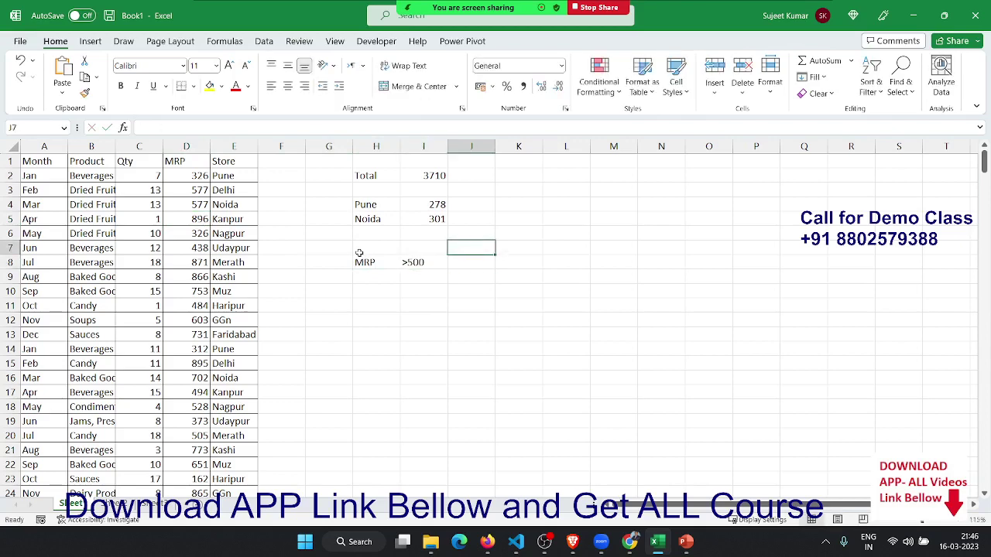
text(Qty)
key(Return)
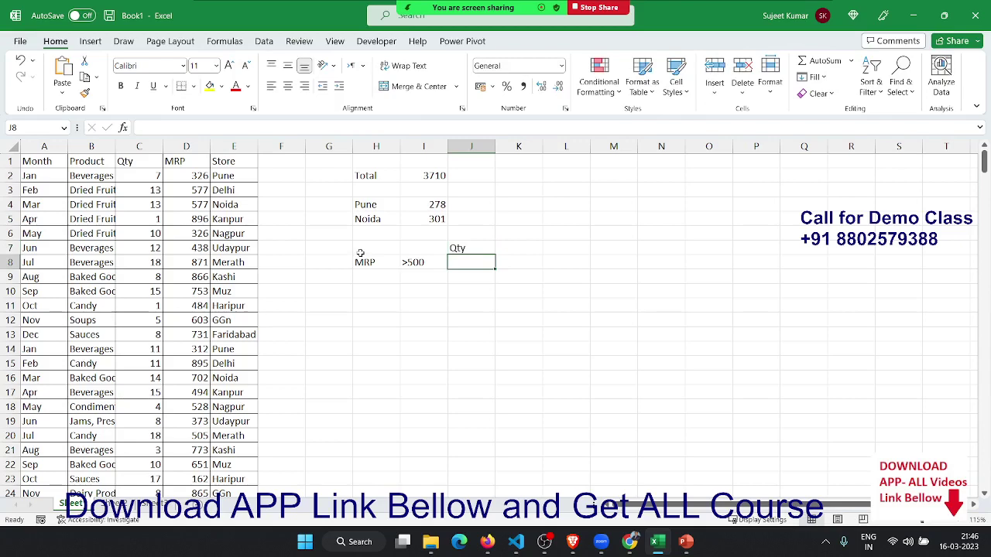
- Enter =SUMIF(D:D,I8,C:C) under the Qty heading, giving 1833 for MRP above 500
text(=sum)
key(Down)
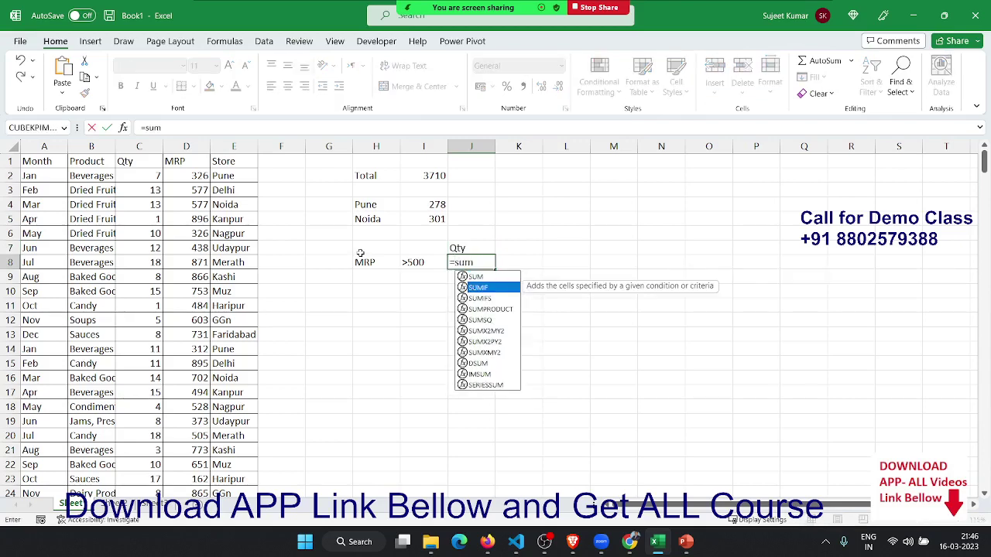
key(Tab)
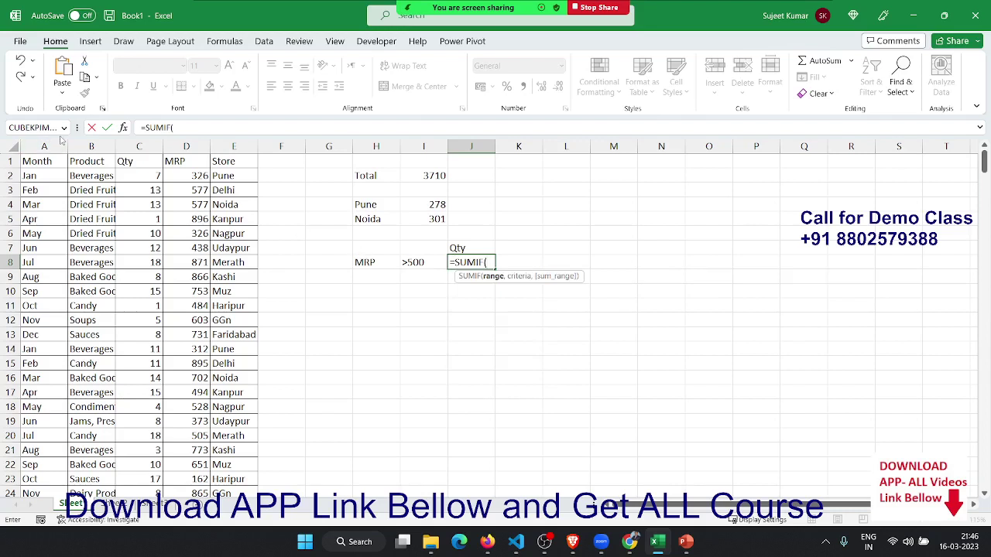
click(170, 147)
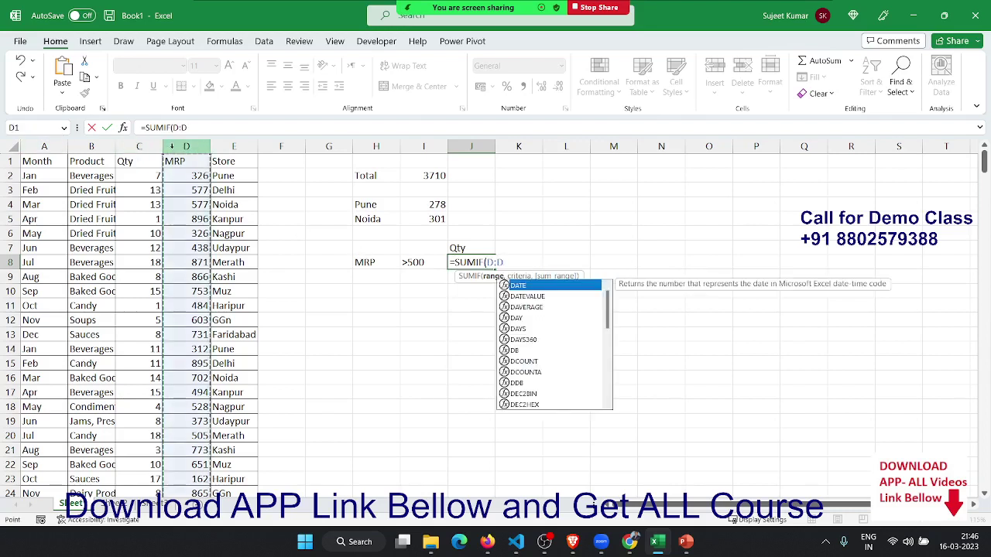
text(,)
click(408, 262)
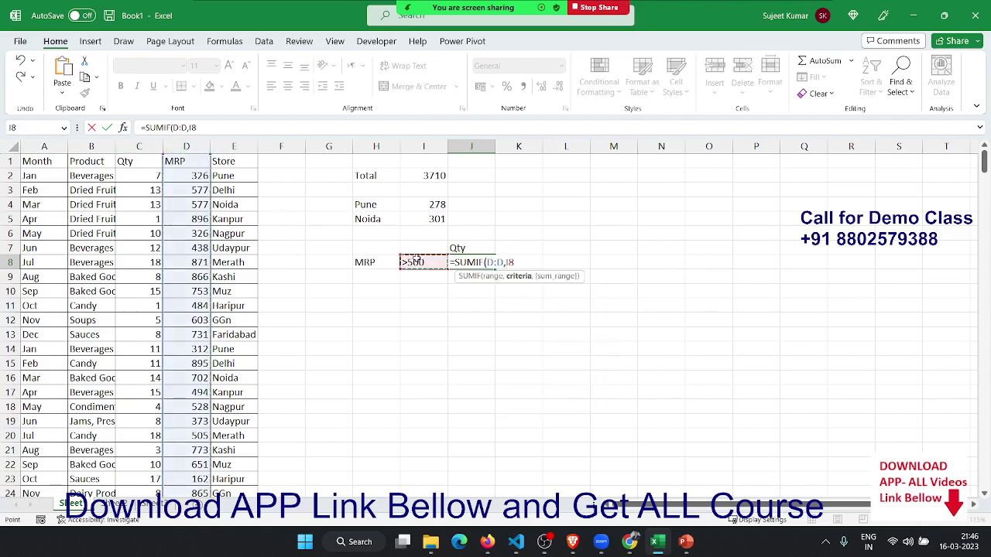
text(,)
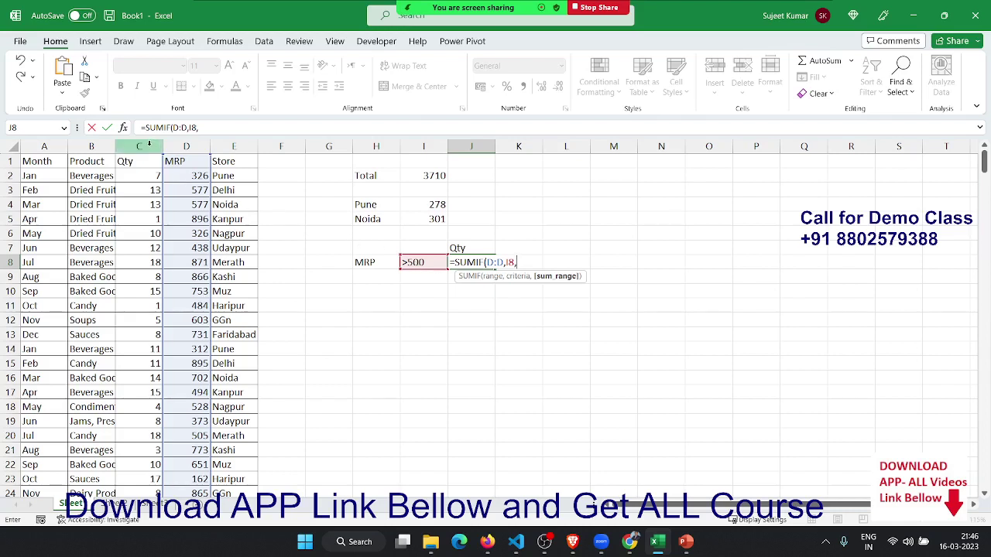
click(140, 147)
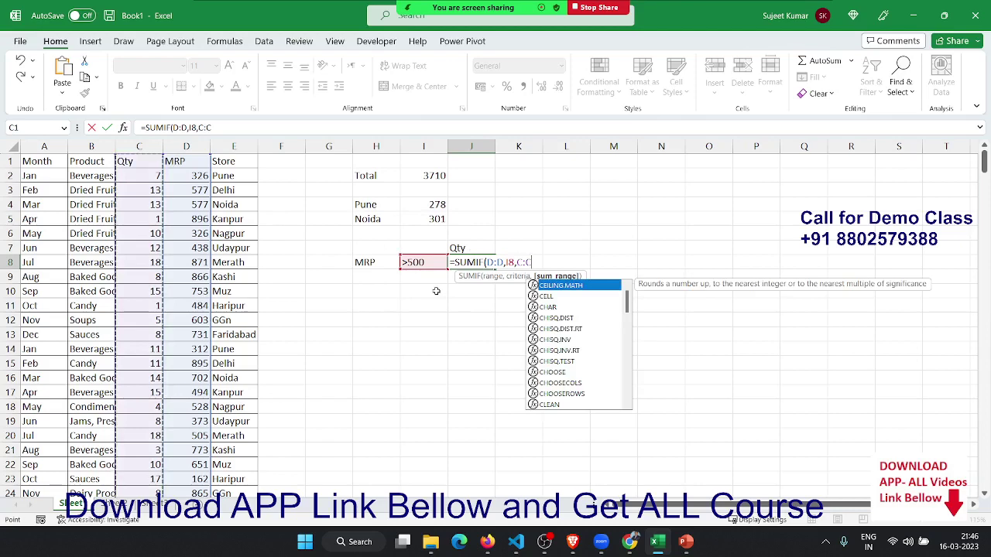
key(Return)
key(Up)
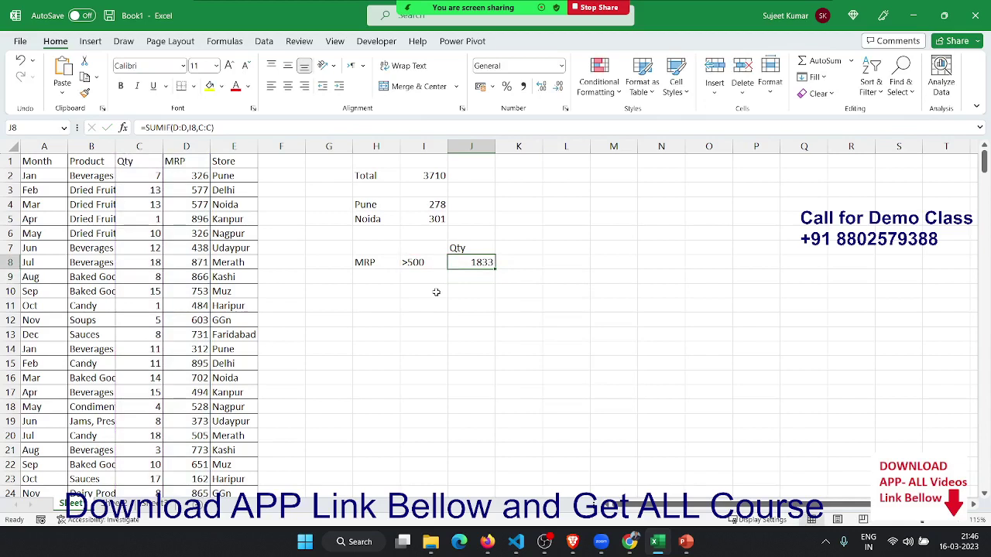
- Type the operators >, <, >=, <= and <> into I9:I13 below the >500 condition
key(Down)
key(Left)
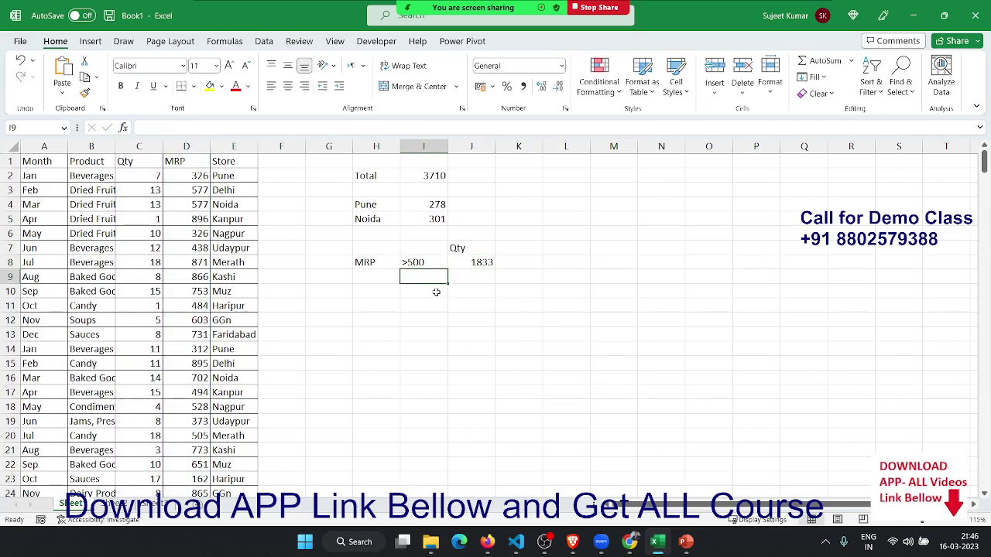
text(>)
key(Return)
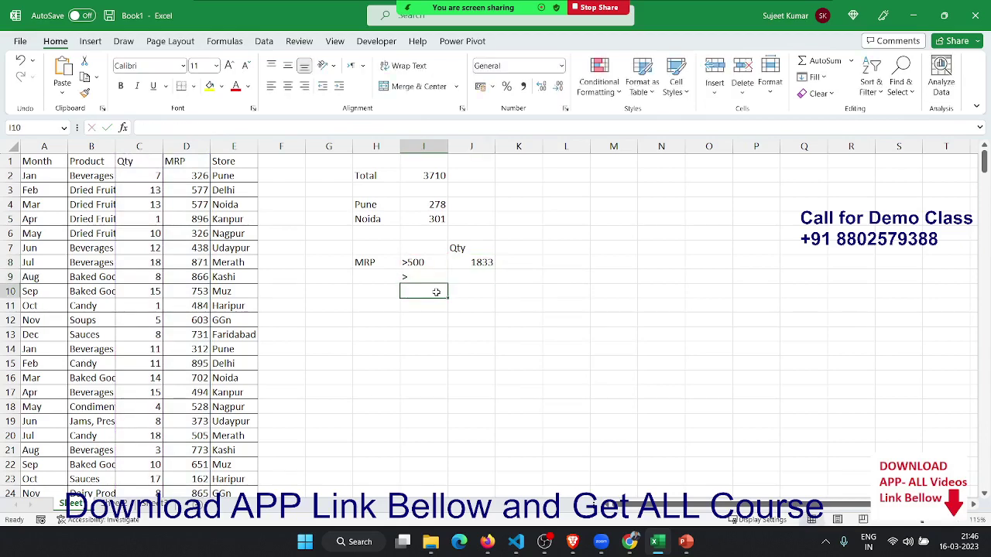
text(<)
key(Return)
text(>=)
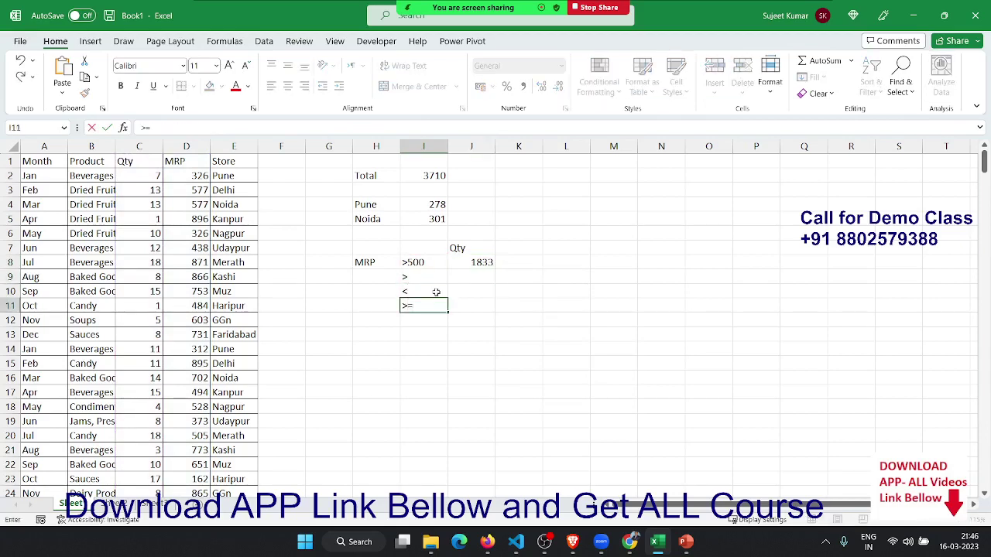
key(Return)
text(<=)
key(Return)
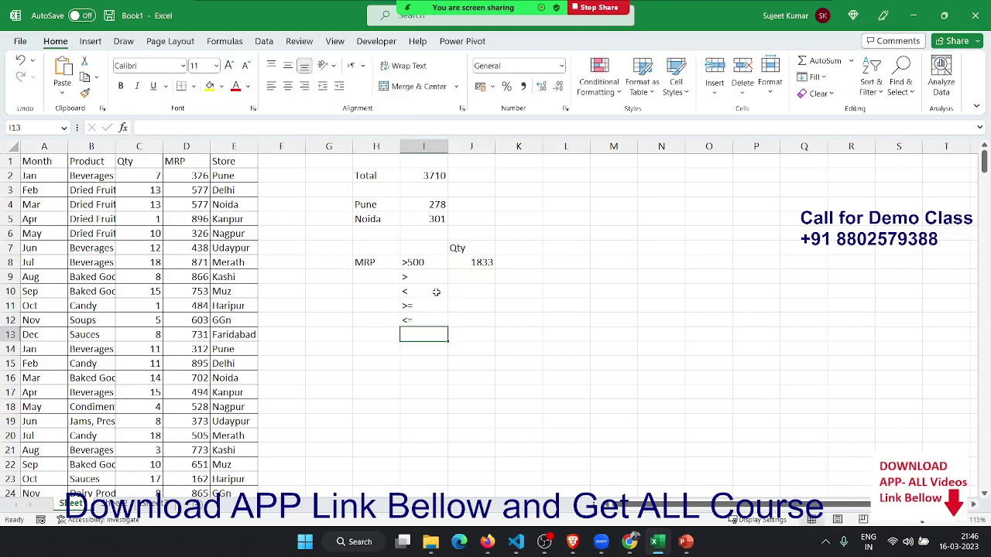
text(<>)
key(ctrl+Return)
key(Up)
key(Up)
key(Up)
key(Up)
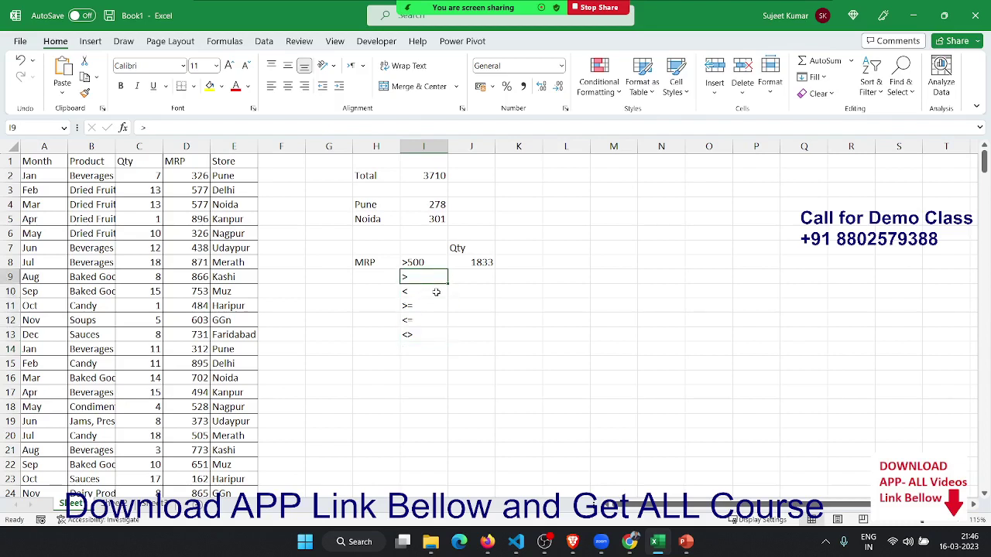
key(Down)
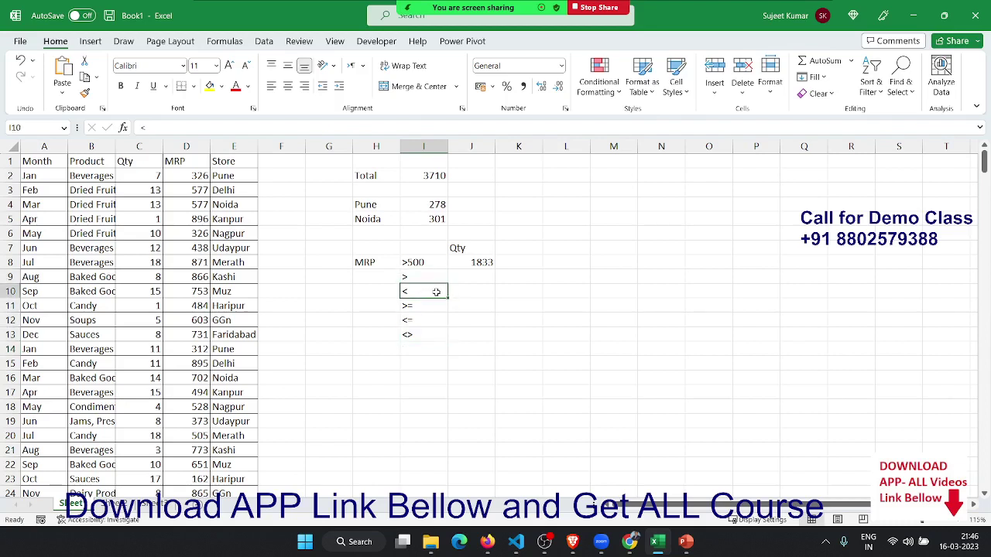
key(Down)
key(Down)
key(Down)
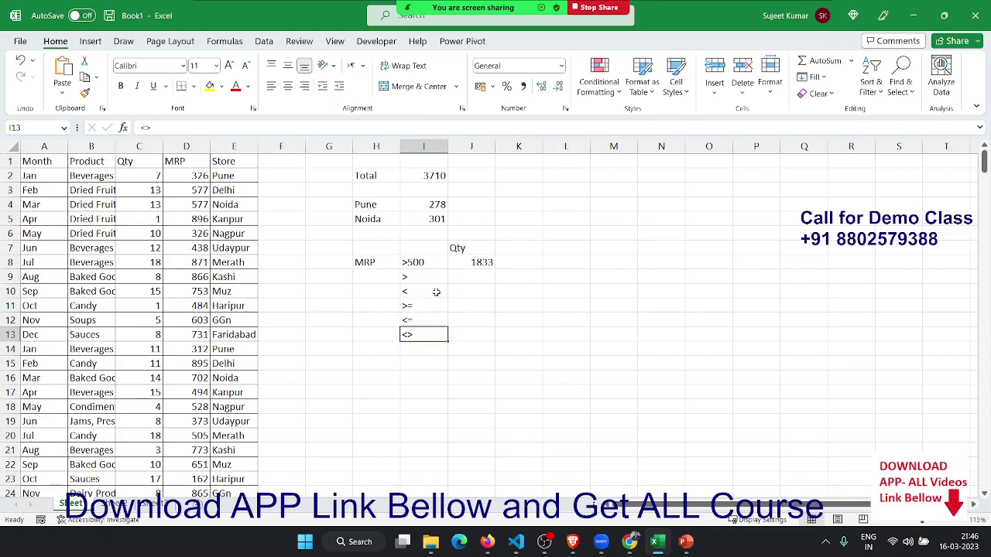
key(Right)
key(Right)
key(Right)
- Enter the thresholds 500, 700 and 300 into L9:L11
key(Up)
key(Up)
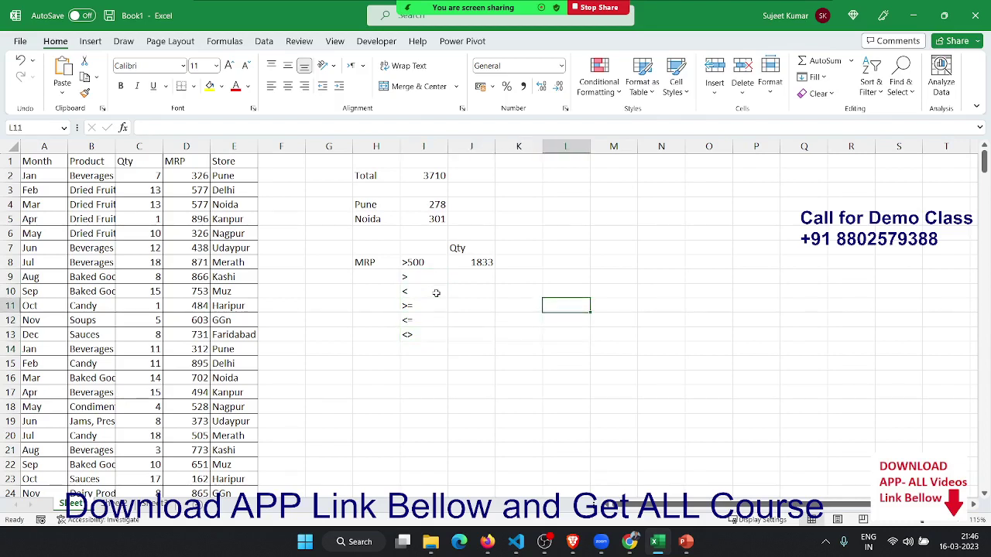
key(Up)
key(Up)
text(500)
key(Return)
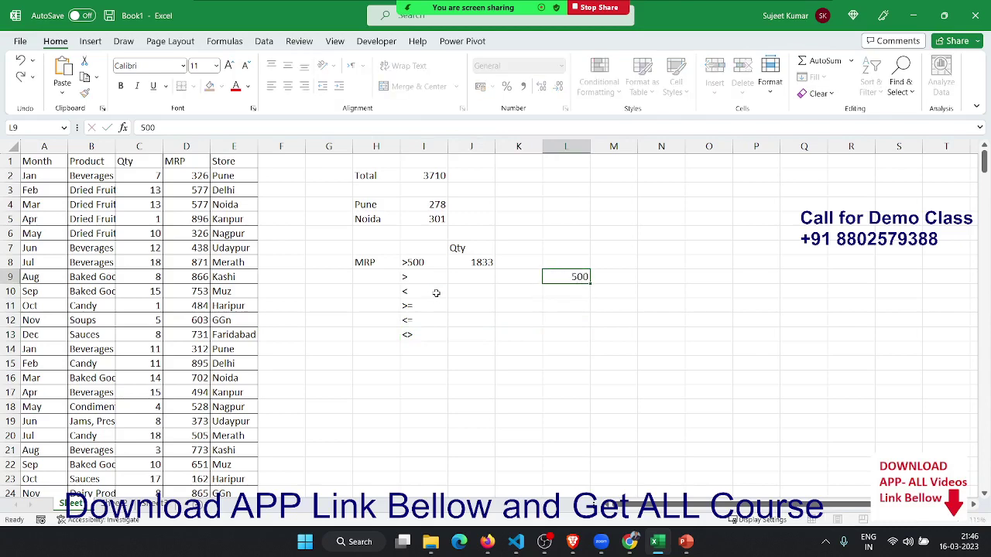
text(700)
key(Return)
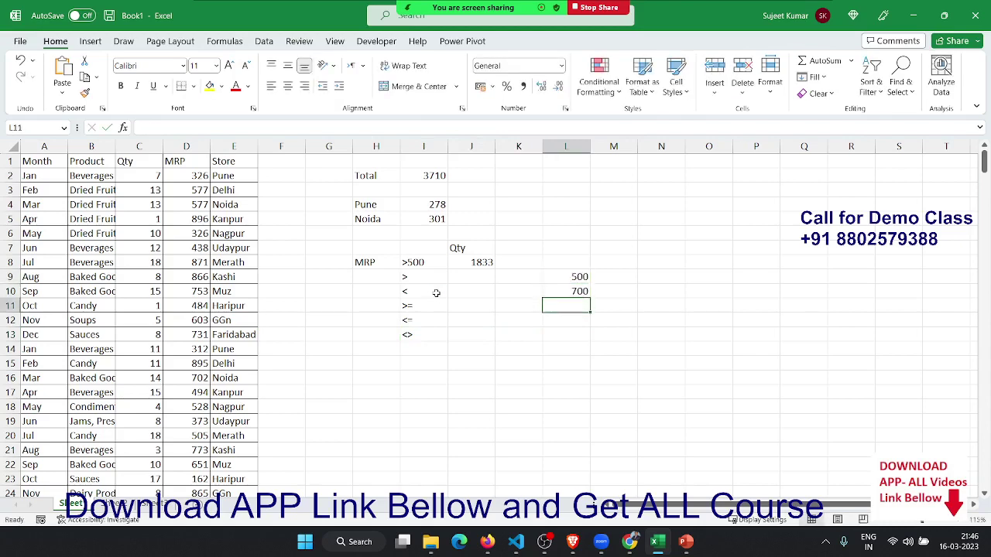
text(3000)
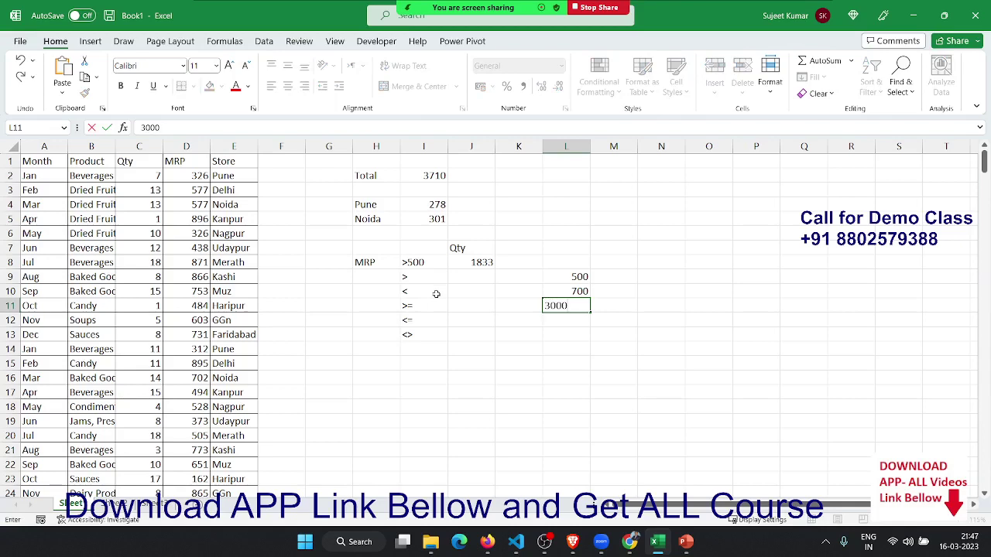
key(BackSpace)
key(Up)
key(Up)
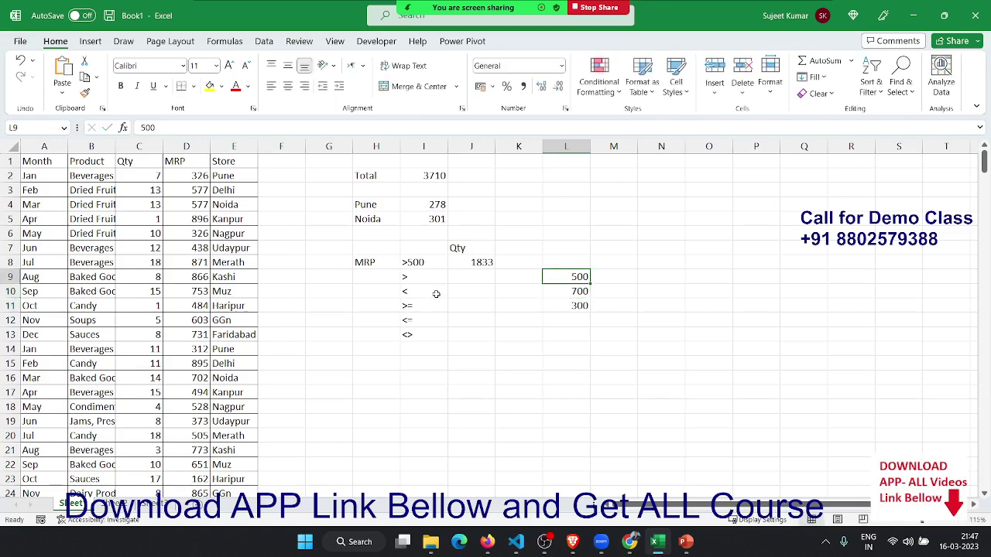
- Try prefixing L9 with >, then undo so it stays a plain 500
key(F2)
key(Home)
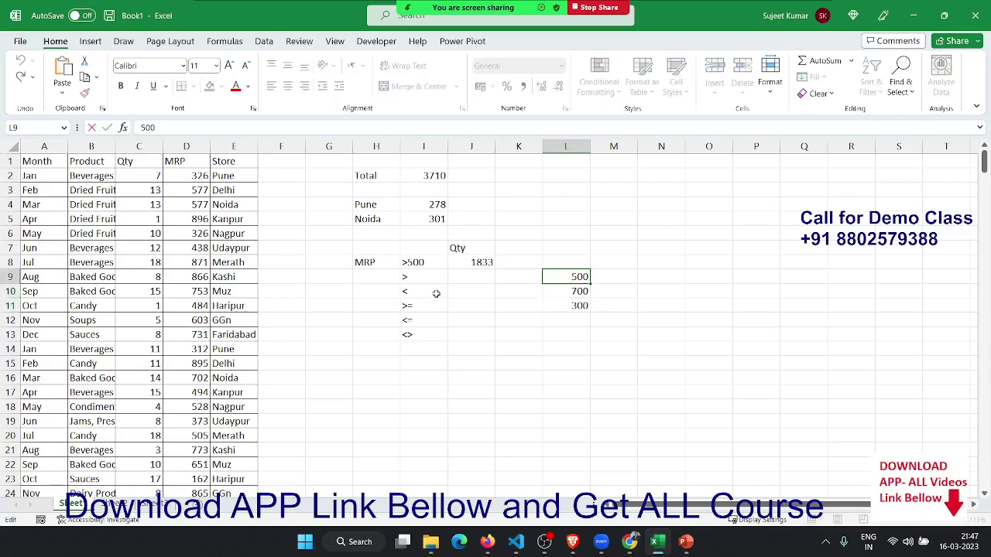
text(>)
key(Return)
key(Return)
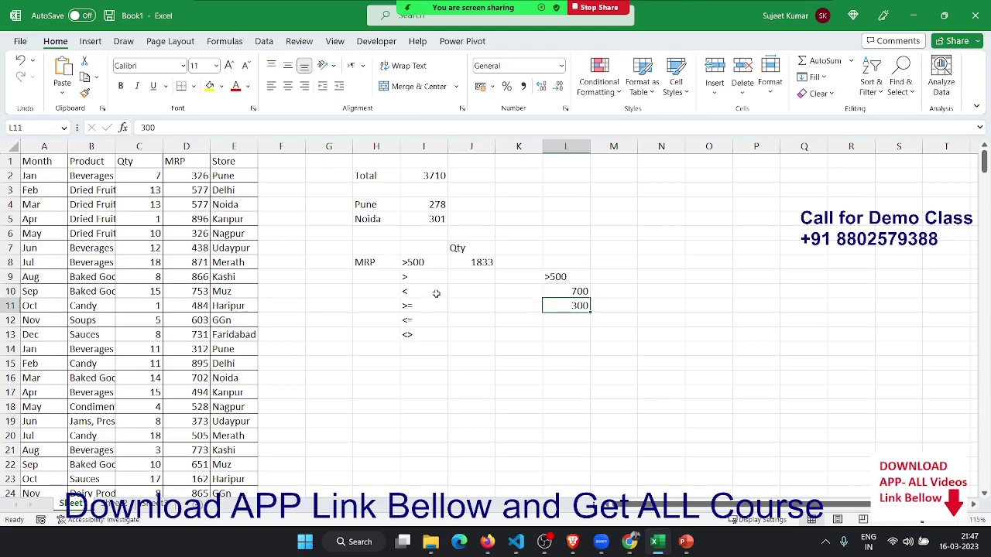
key(ctrl+z)
key(Right)
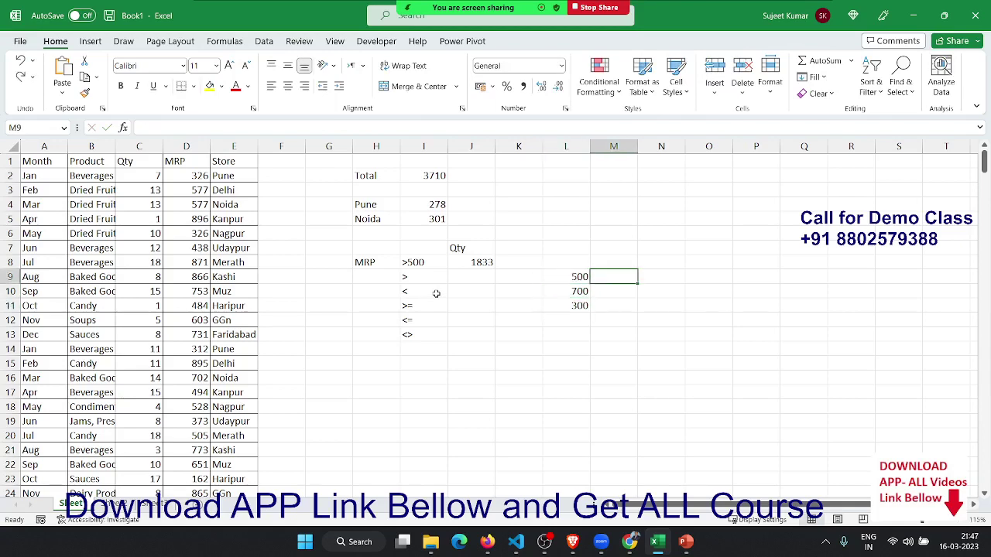
- Enter =SUMIF(D:D,">="&L9,C:C) in M9, giving 1833
text(=sum)
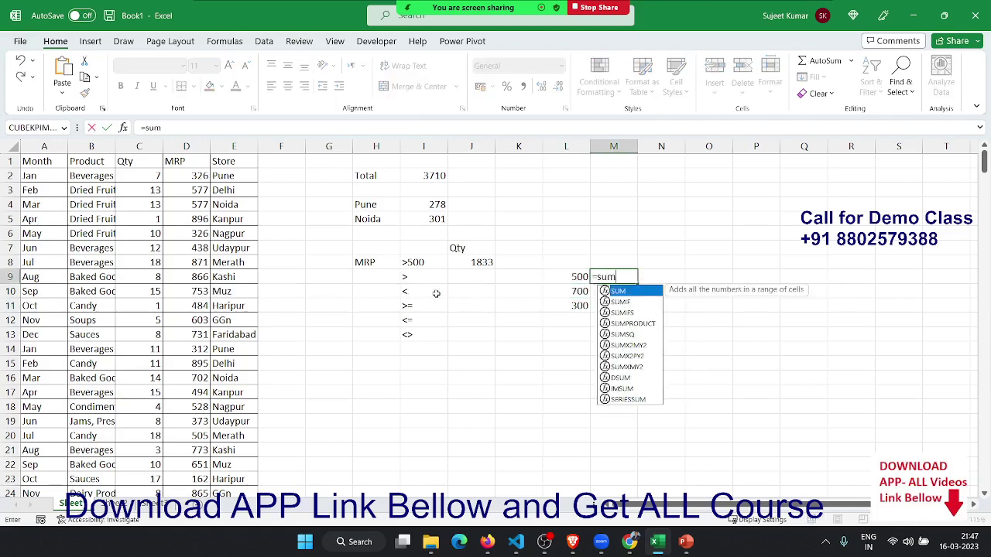
key(Down)
key(Tab)
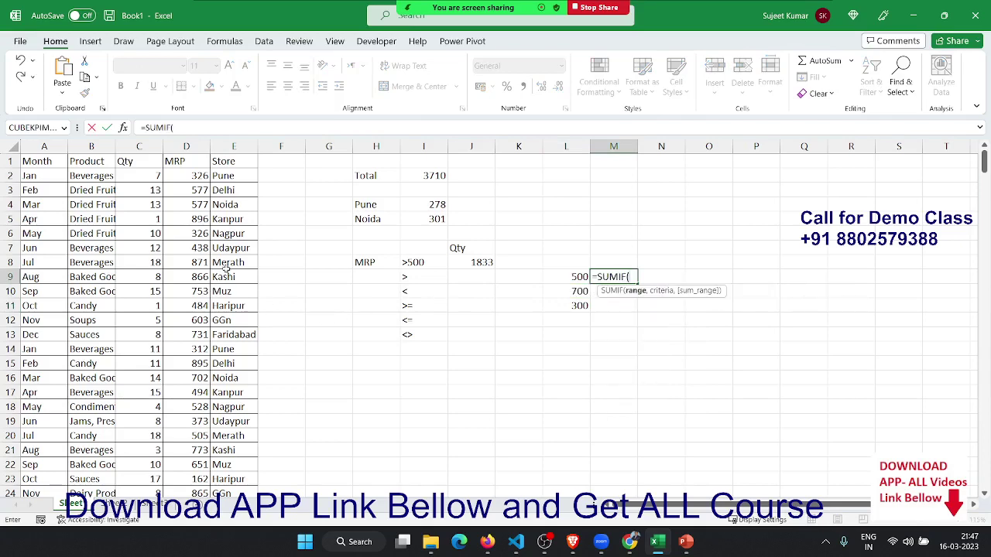
click(186, 146)
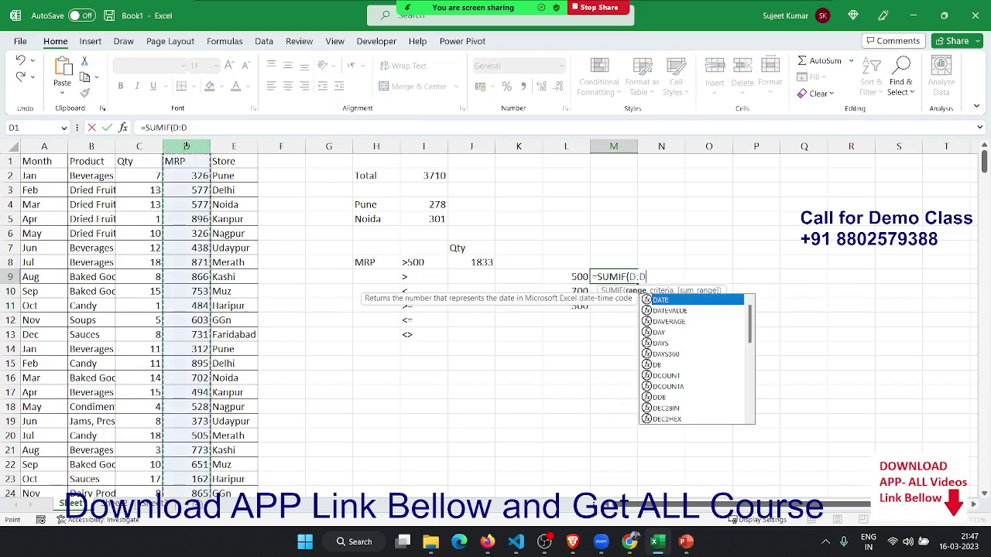
text(,)
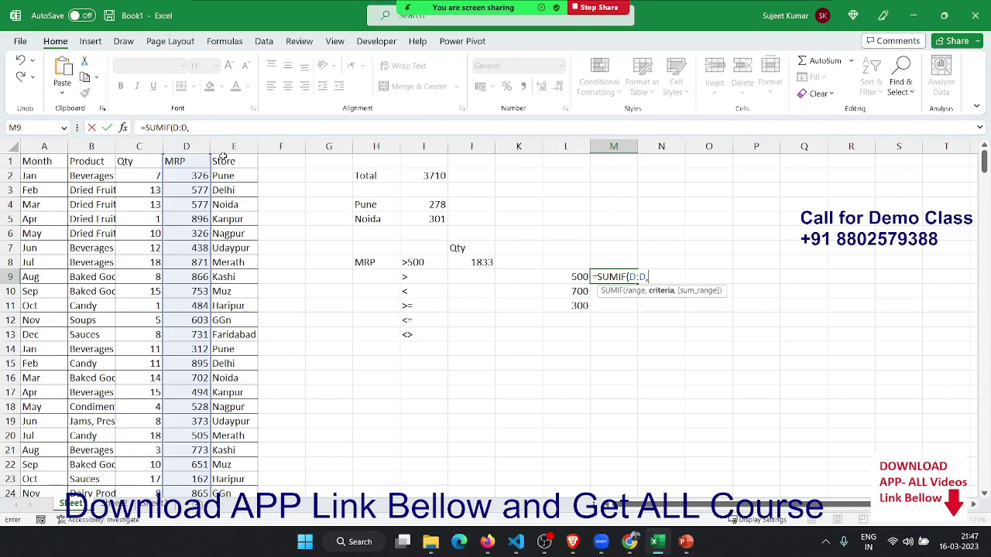
text(">=")
text(&)
click(546, 273)
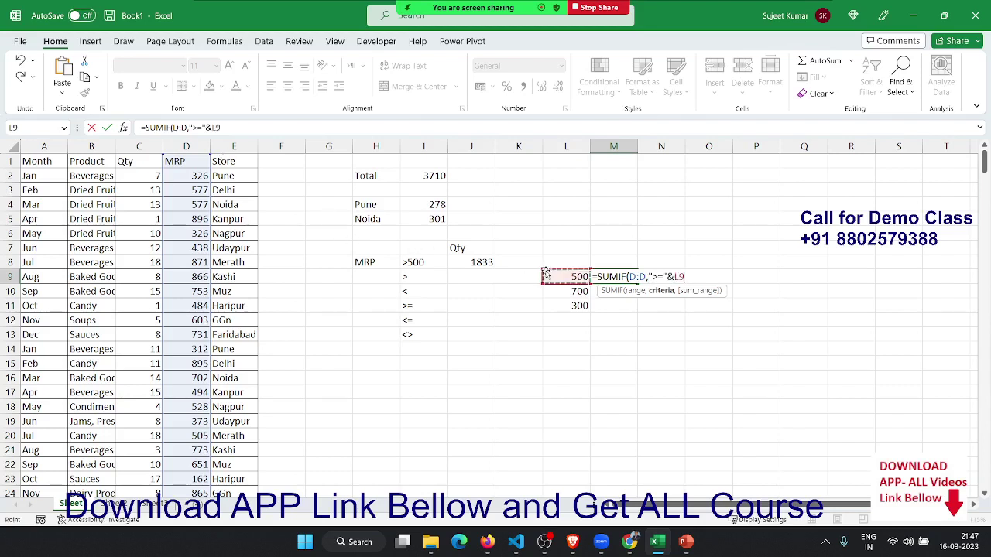
text(,)
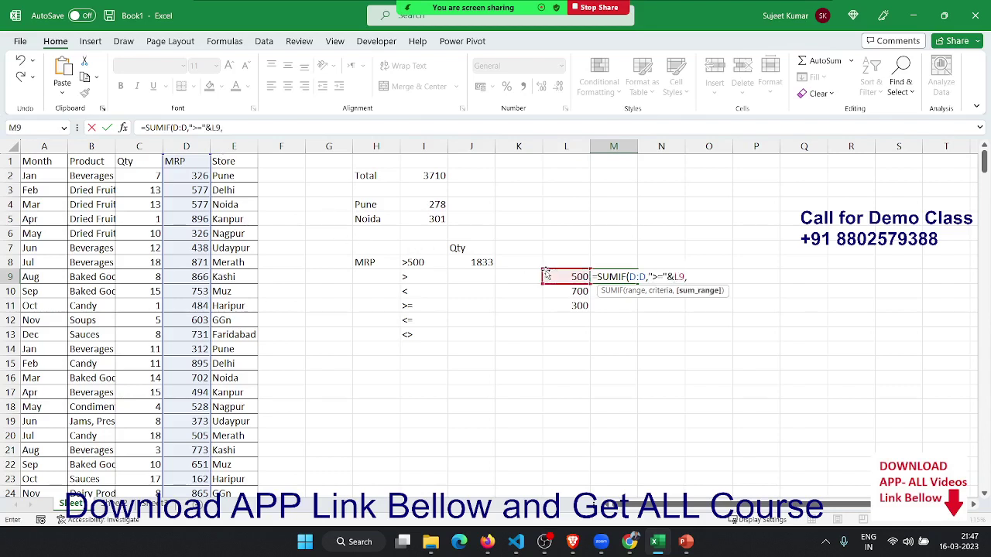
click(137, 145)
key(Return)
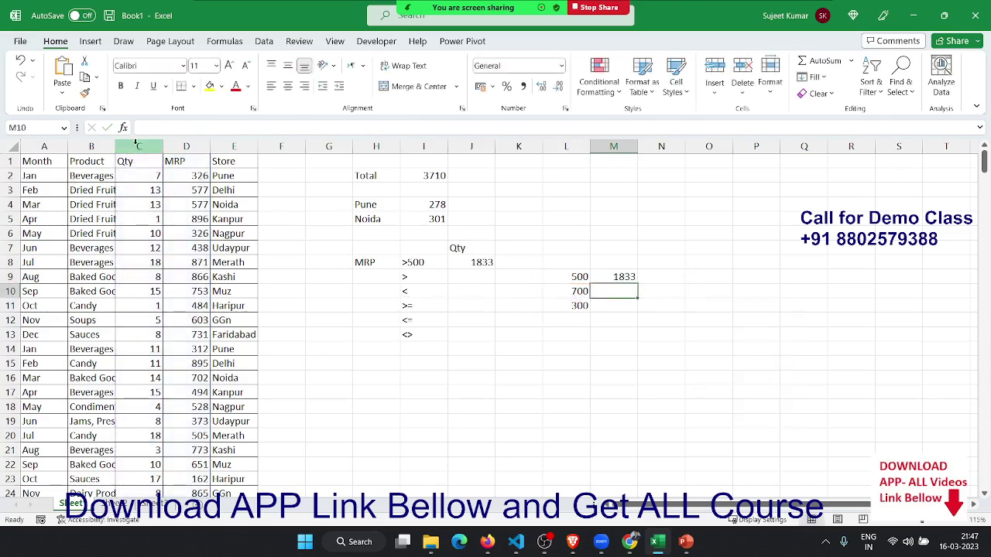
- Fill the M9 formula down to M11, giving 935 and 2888
key(Up)
key(shift+Down)
key(shift+Down)
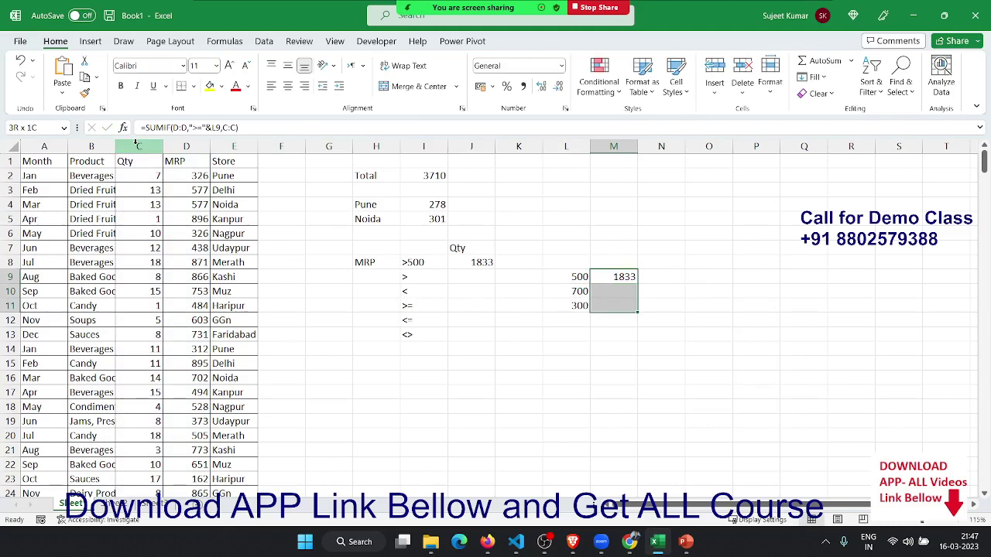
key(ctrl+d)
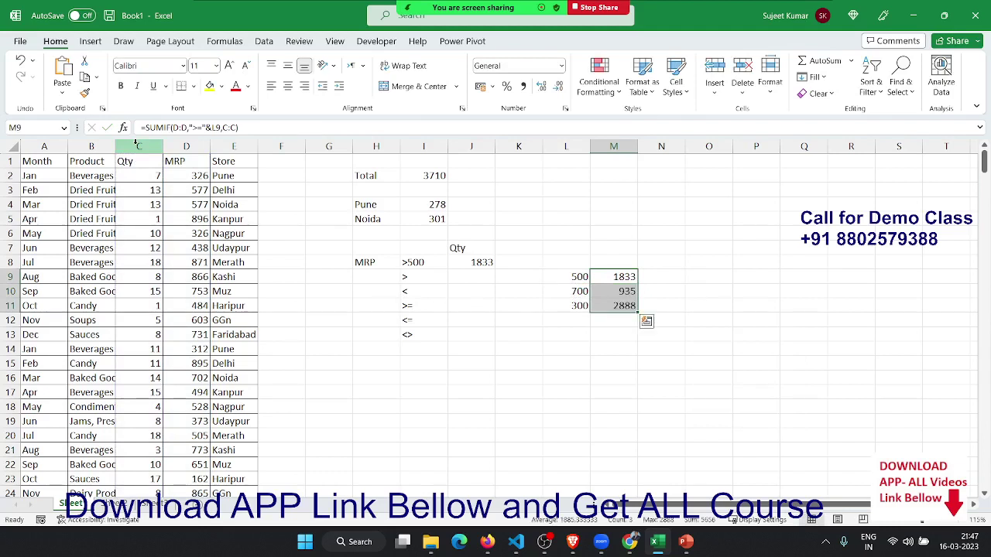
key(Down)
key(Down)
key(Down)
key(Up)
key(Up)
key(Up)
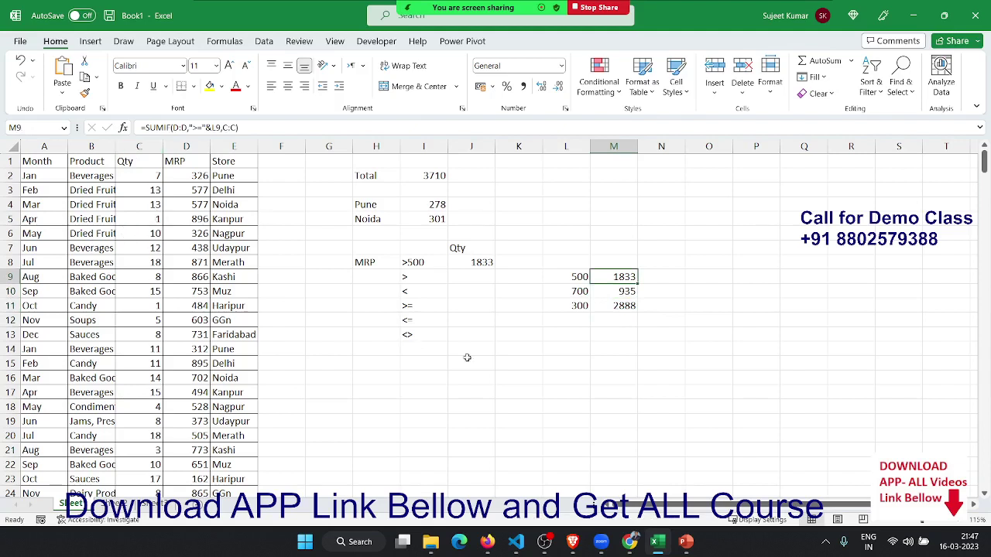
- Change the store in E14 to new delhi
click(379, 365)
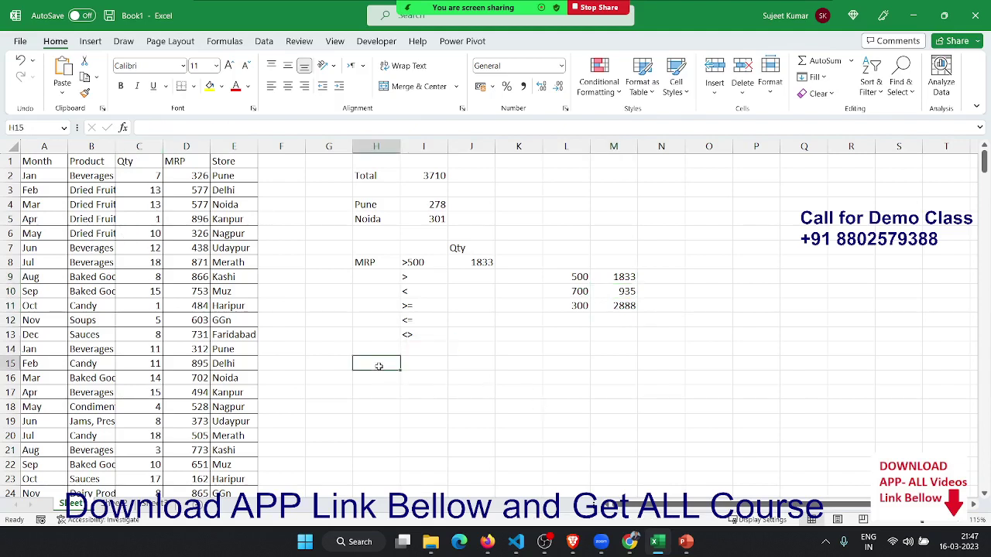
click(223, 361)
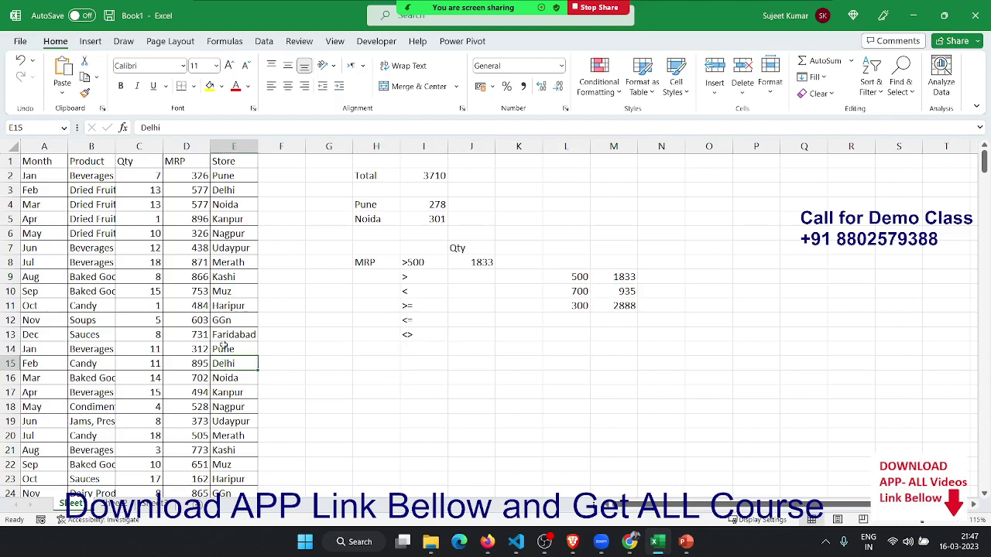
click(223, 347)
text(new)
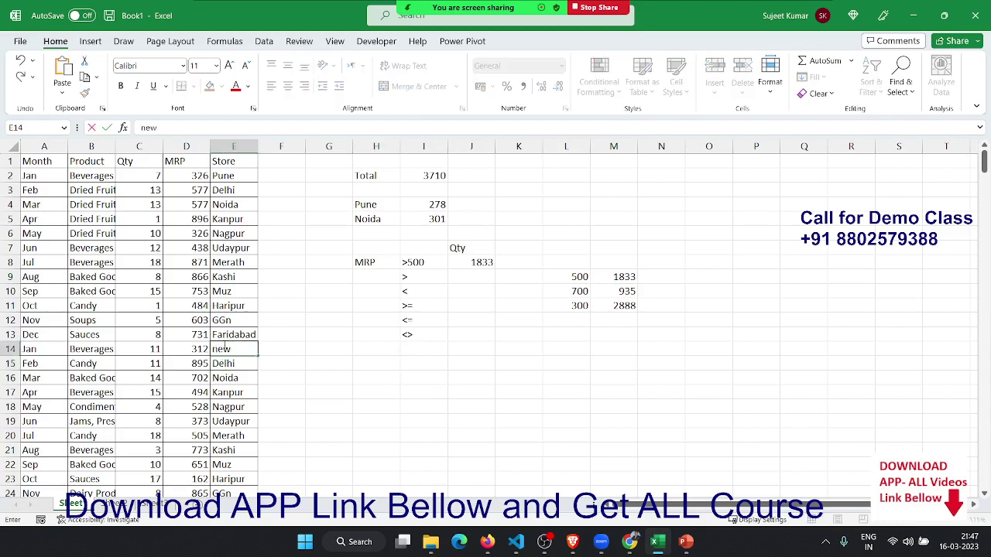
text( delhi)
key(ctrl+Return)
- Change the stores in E5, E21 and E24 to new delhi using AutoComplete
key(Up)
key(Up)
key(Up)
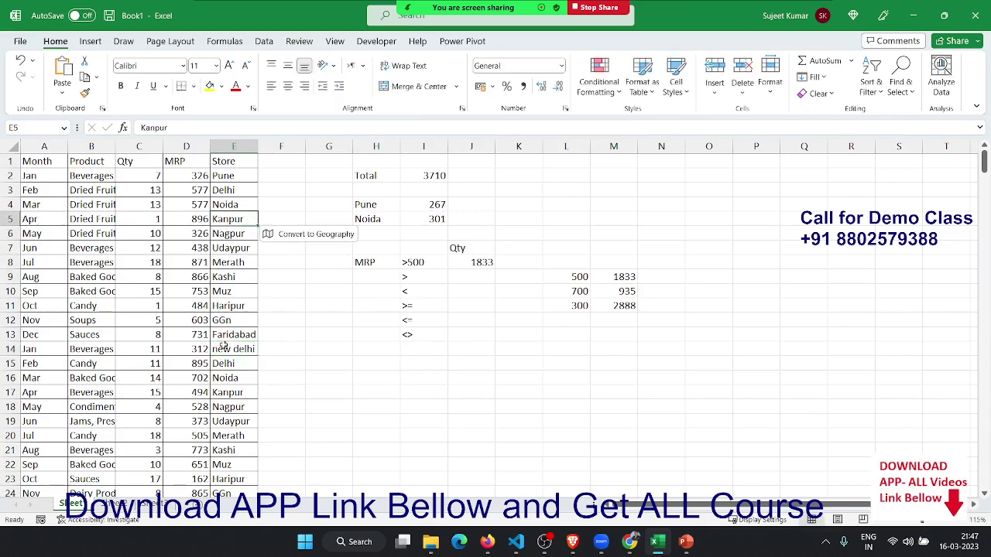
text(new delhi)
key(Return)
key(Down)
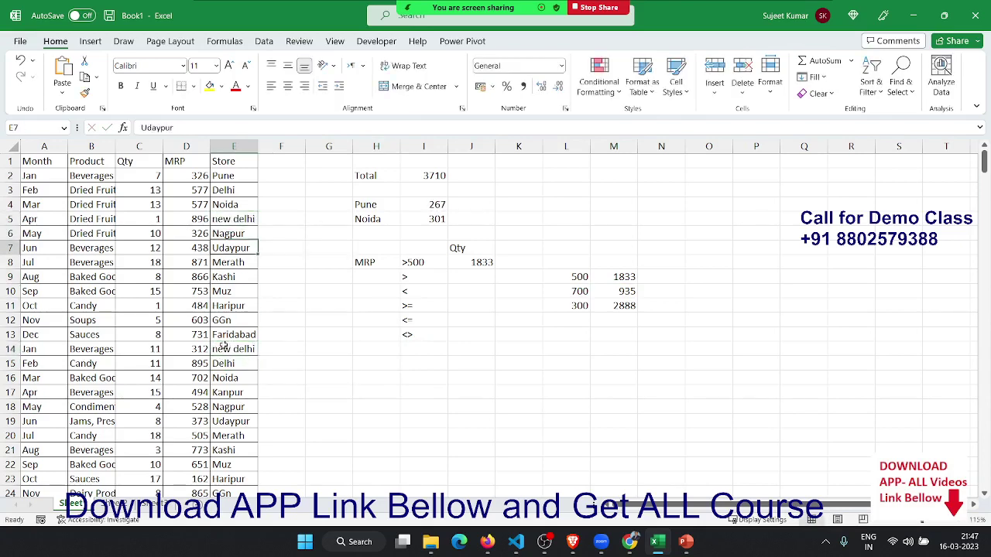
key(Down)
key(Down)
key(Down)
key(Down)
key(Down)
key(Down)
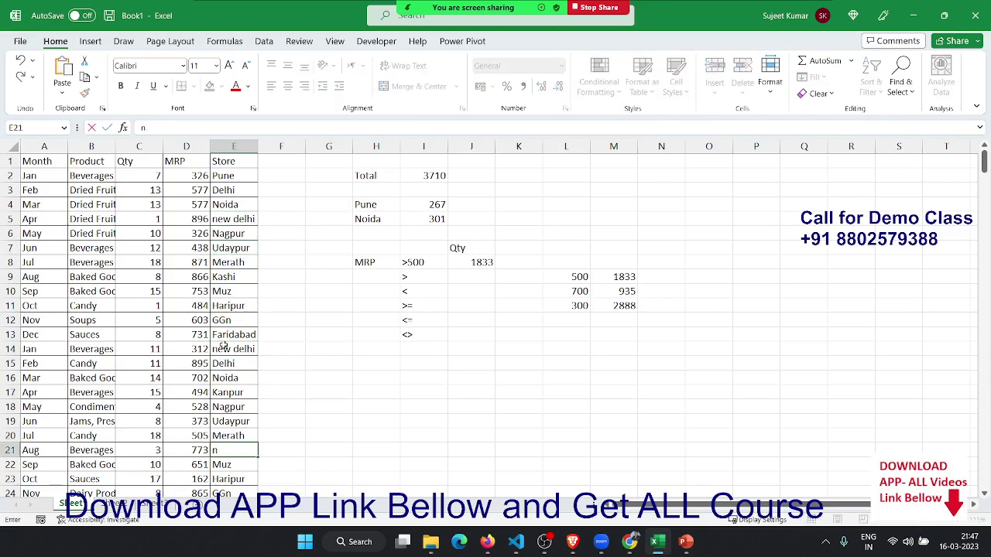
text(new delhi)
key(Return)
key(Down)
key(Down)
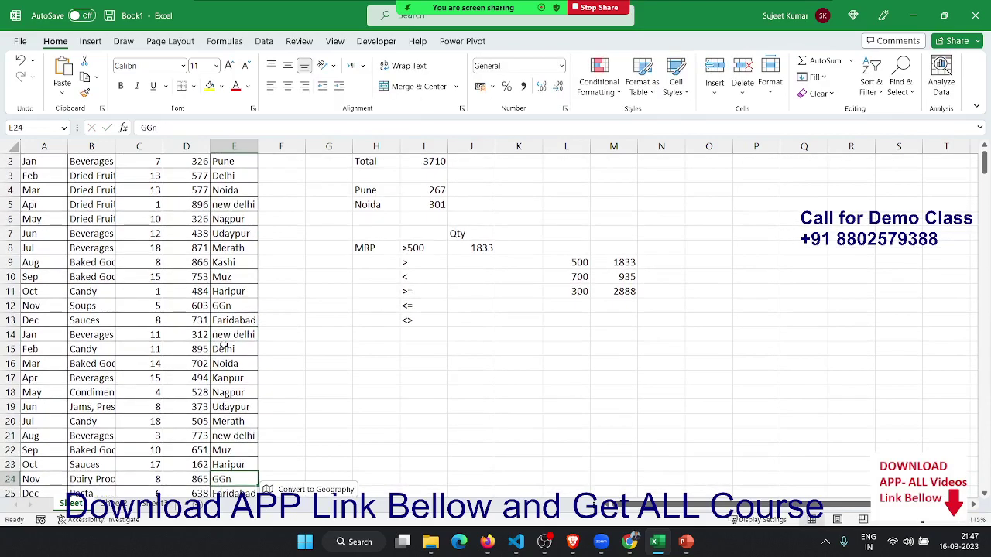
text(new delhi)
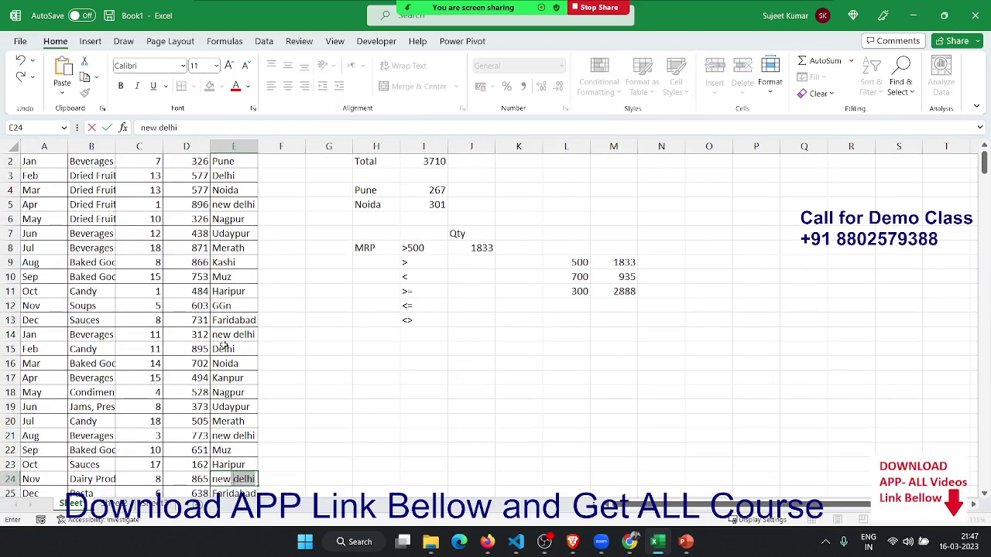
key(BackSpace)
key(Return)
scroll(222, 348, up, 1)
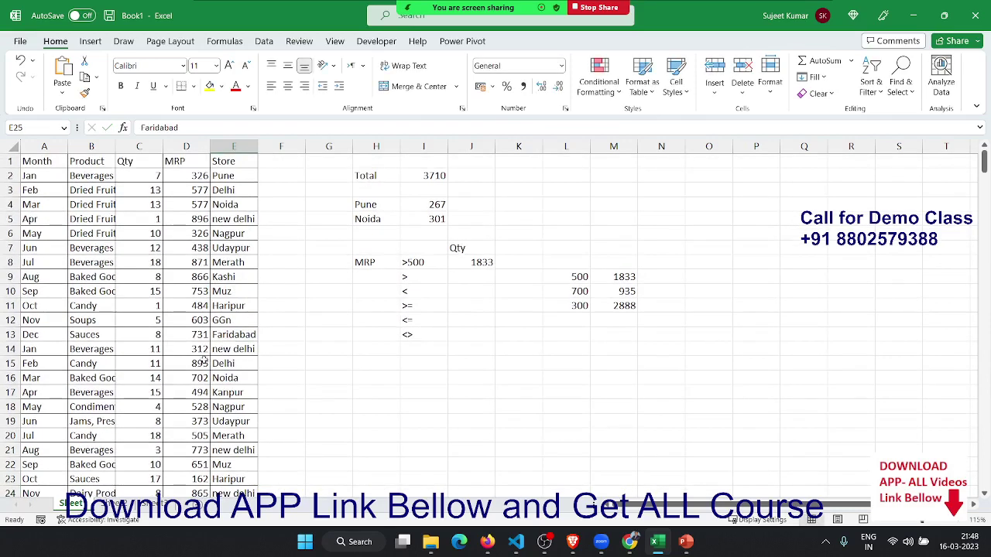
click(428, 360)
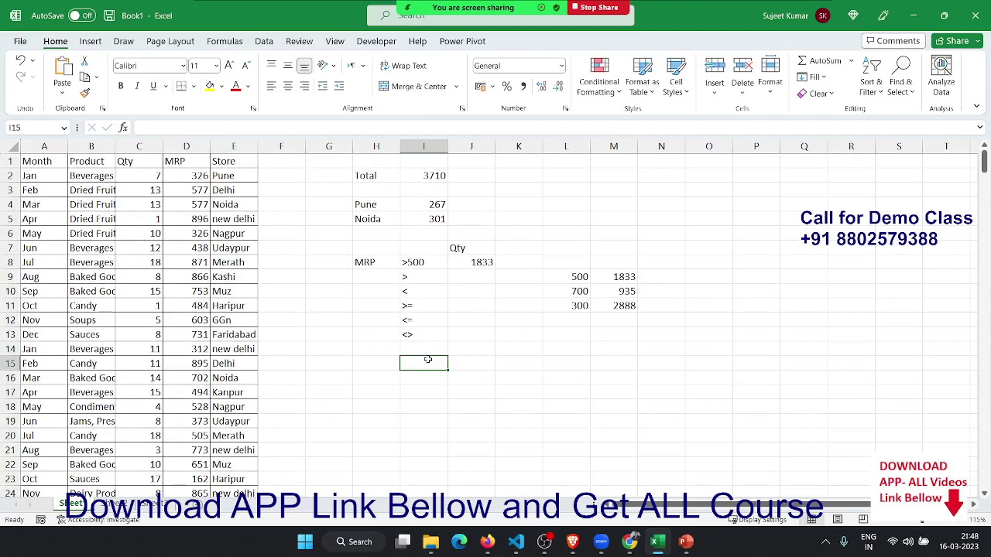
- Put *delhi* in I15 and =SUMIF(E:E,I15,C:C) in J15, totalling 324
text(*delhi*)
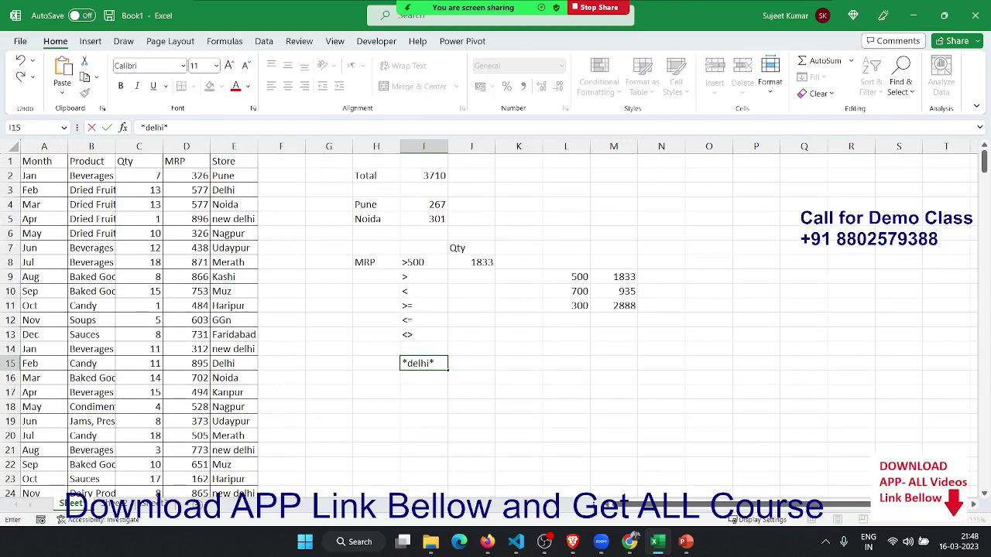
click(472, 363)
text(=)
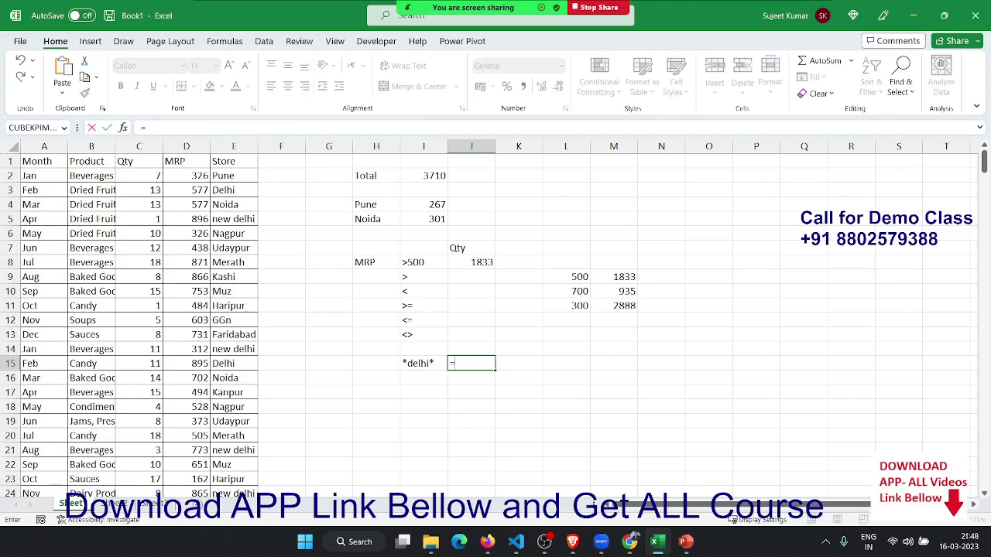
text(sumi)
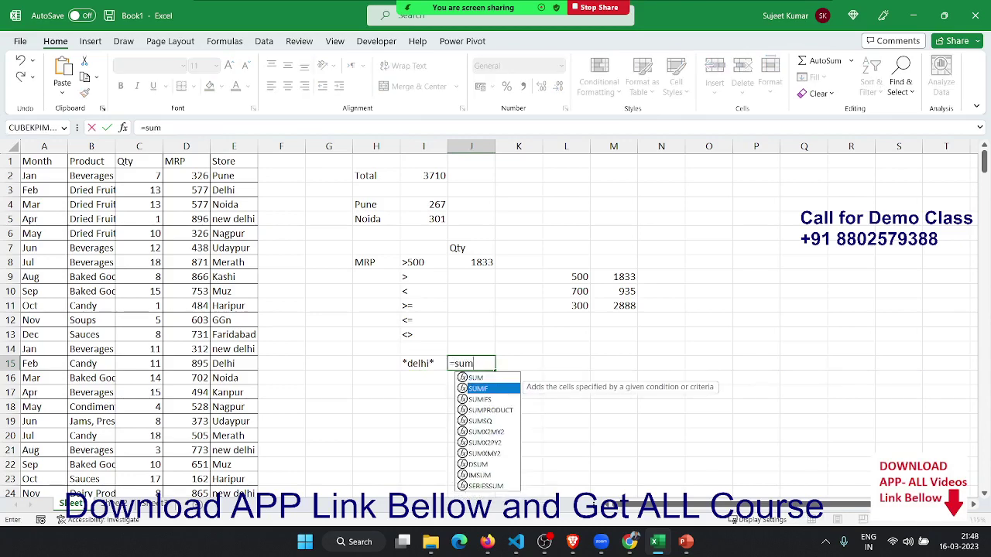
key(Tab)
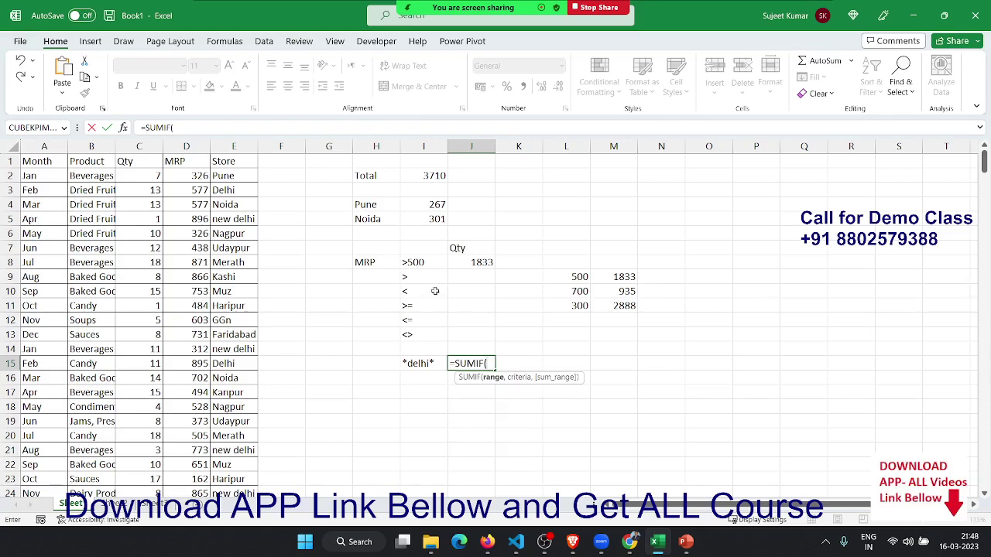
click(214, 151)
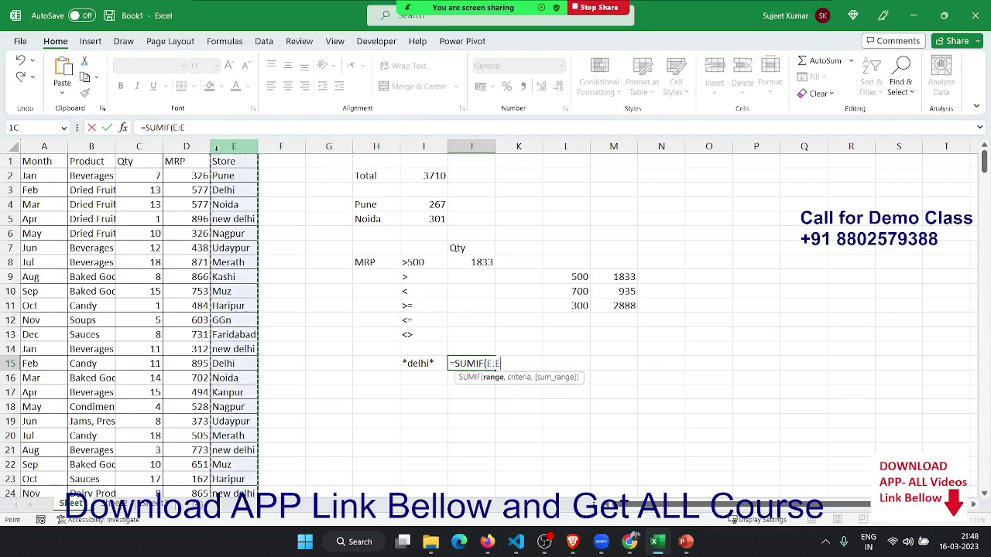
text(,)
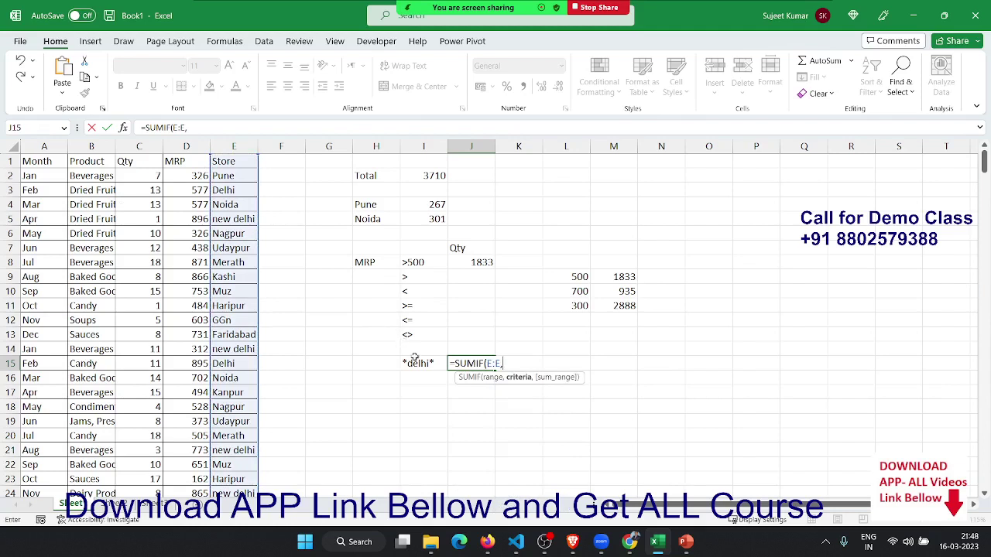
click(415, 364)
text(,)
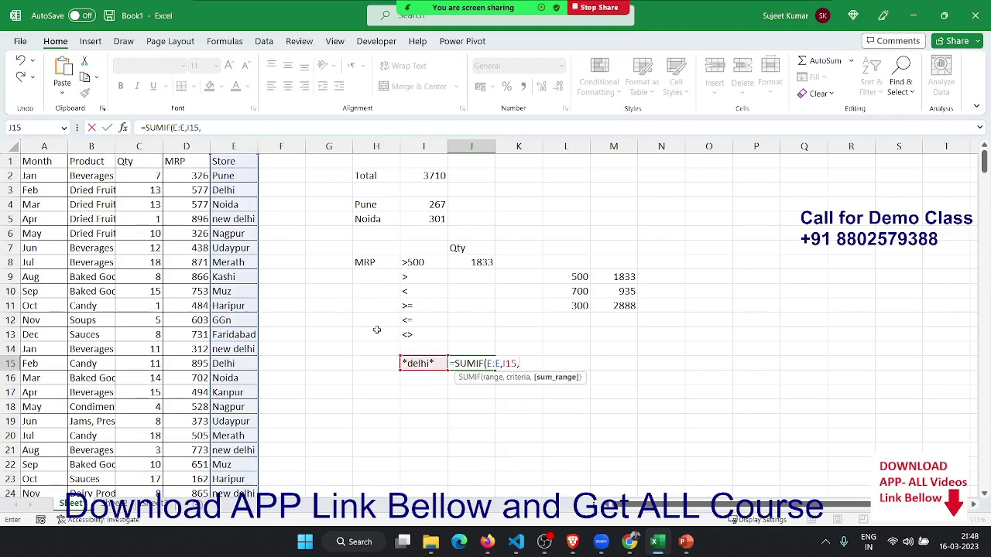
click(123, 146)
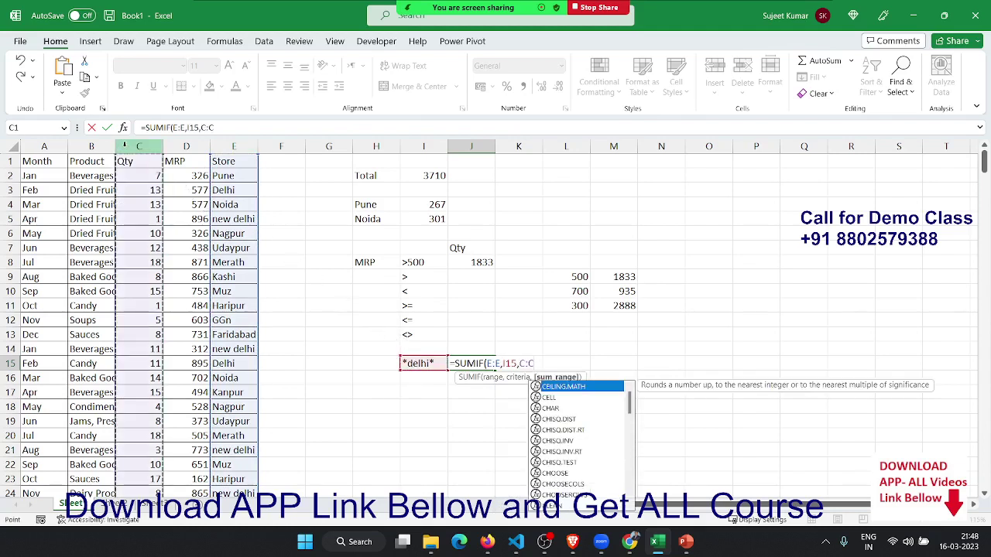
key(Return)
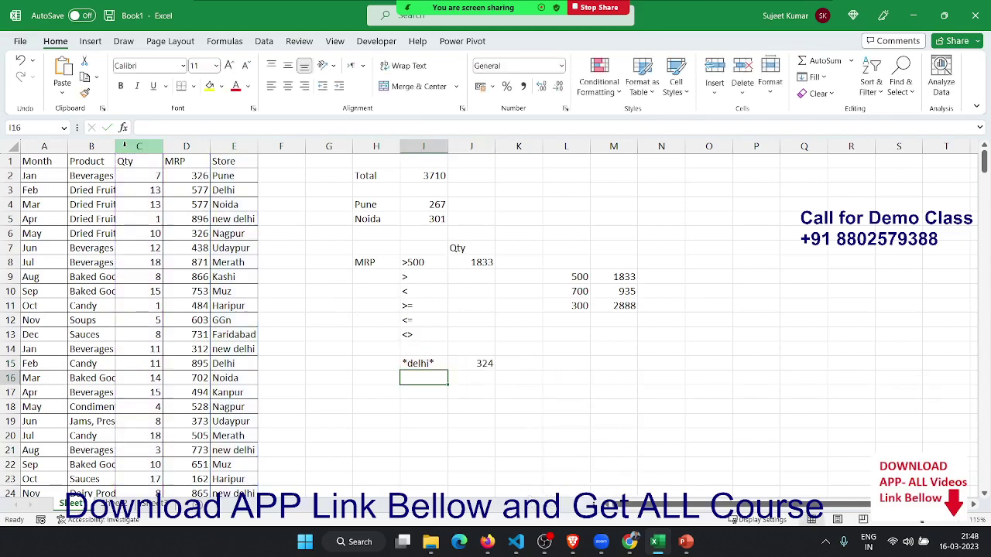
key(Up)
key(Right)
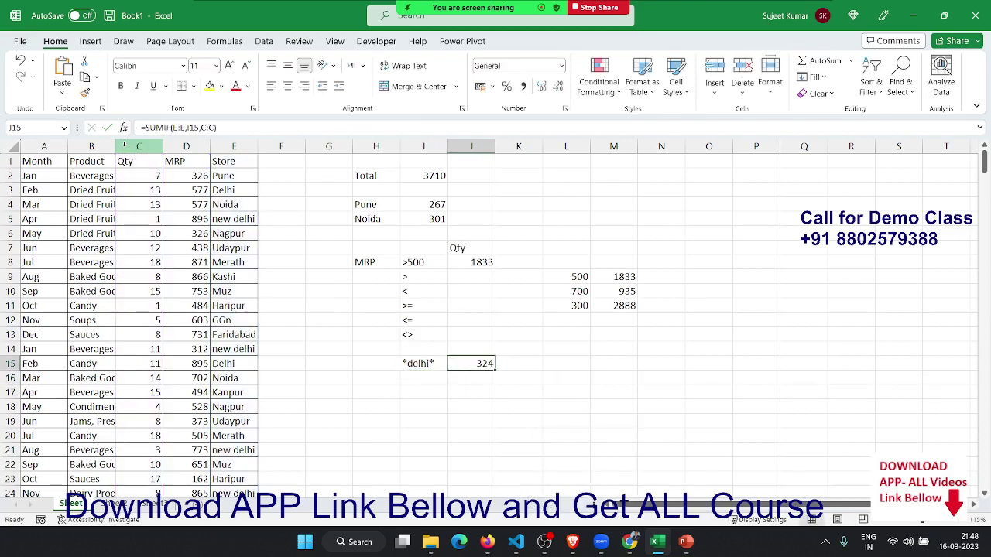
- Enter the wildcard patterns *Delhi, Delhi* and ??? into I16:I18
key(Down)
key(Left)
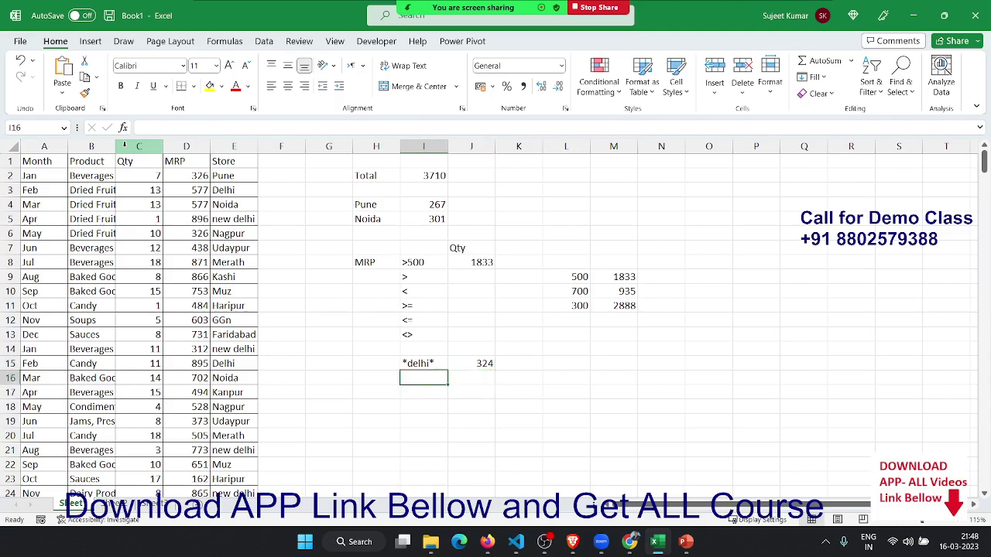
text(*Delhi)
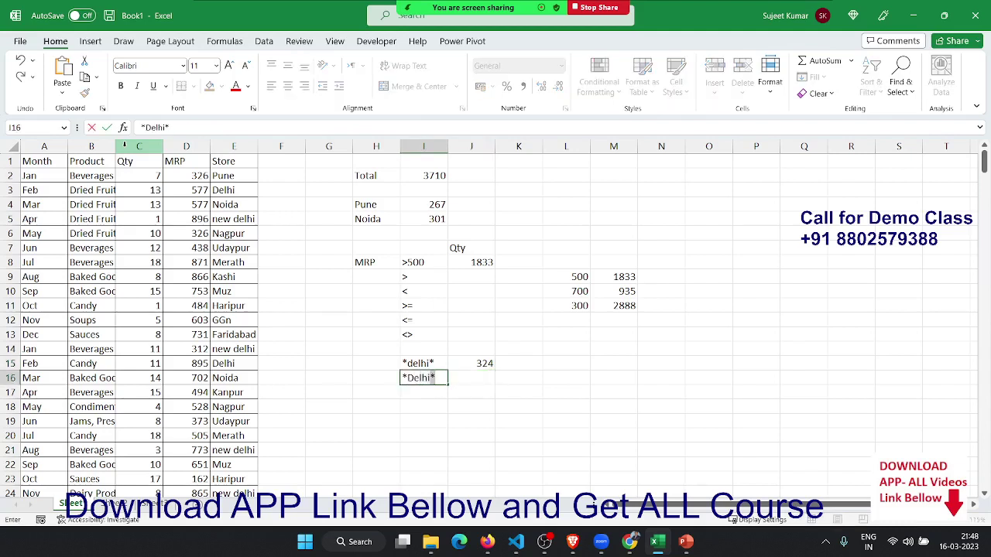
key(BackSpace)
key(Return)
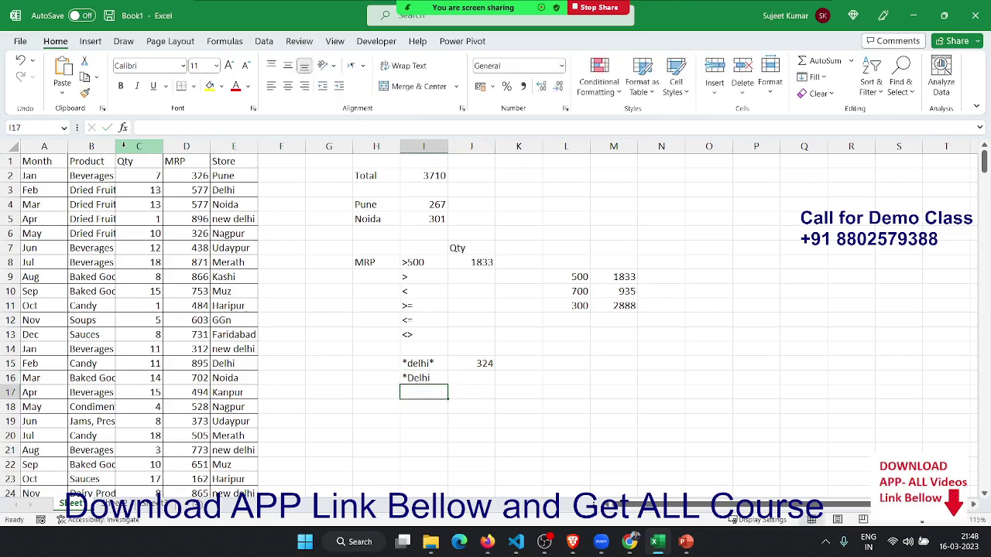
text(Delhi)
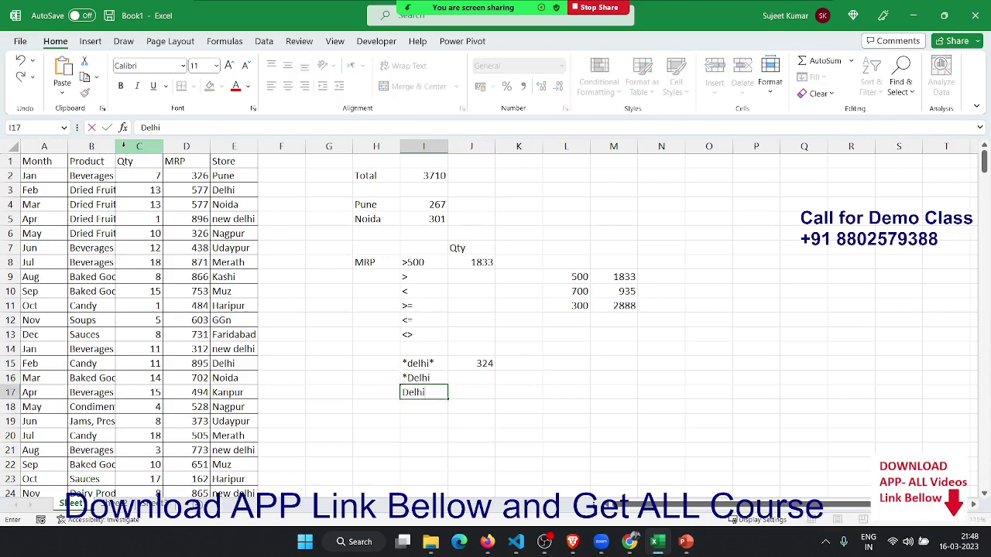
text(*)
key(Return)
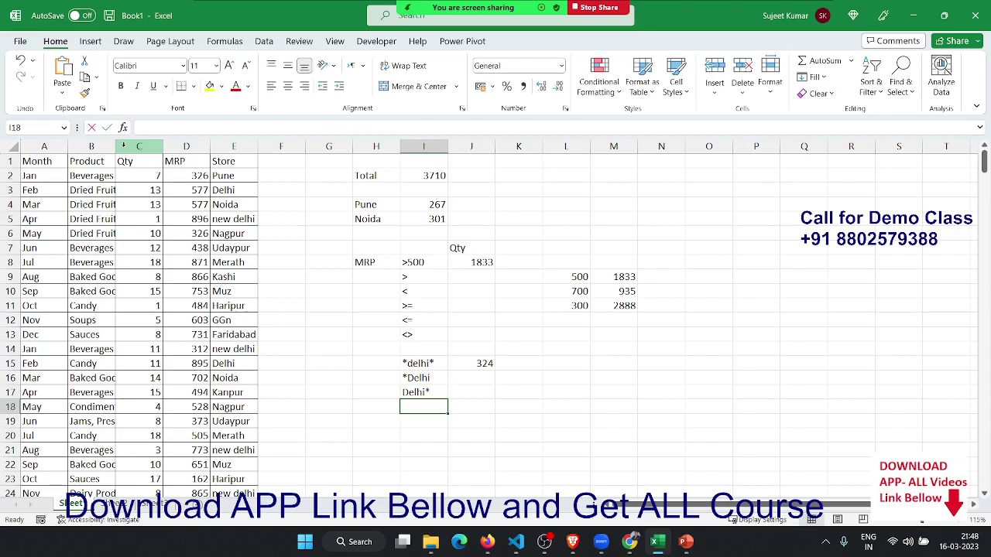
text(???)
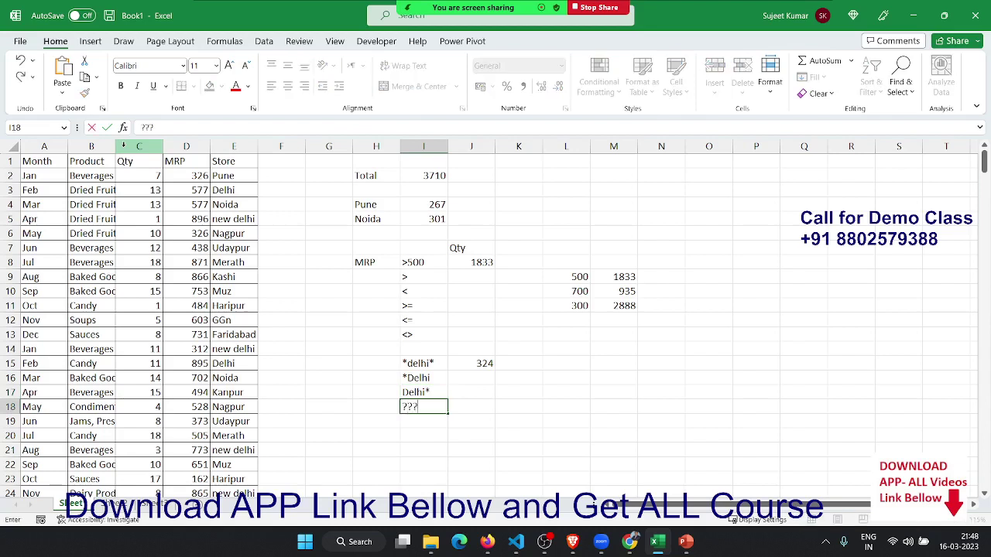
key(Tab)
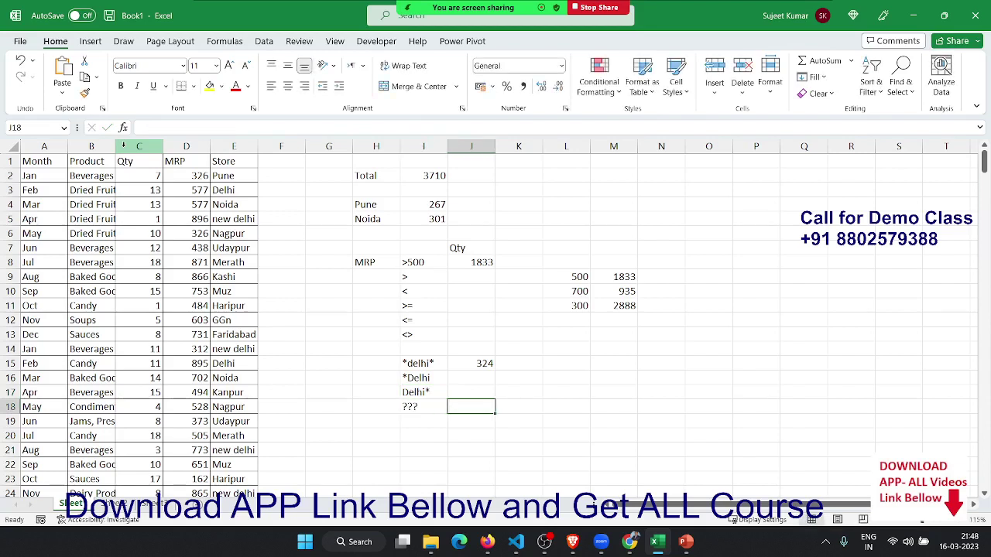
- Enter =SUMIF(E:E,I18,C:C) in J18 to total 597 Qty for three-letter store names
text(=)
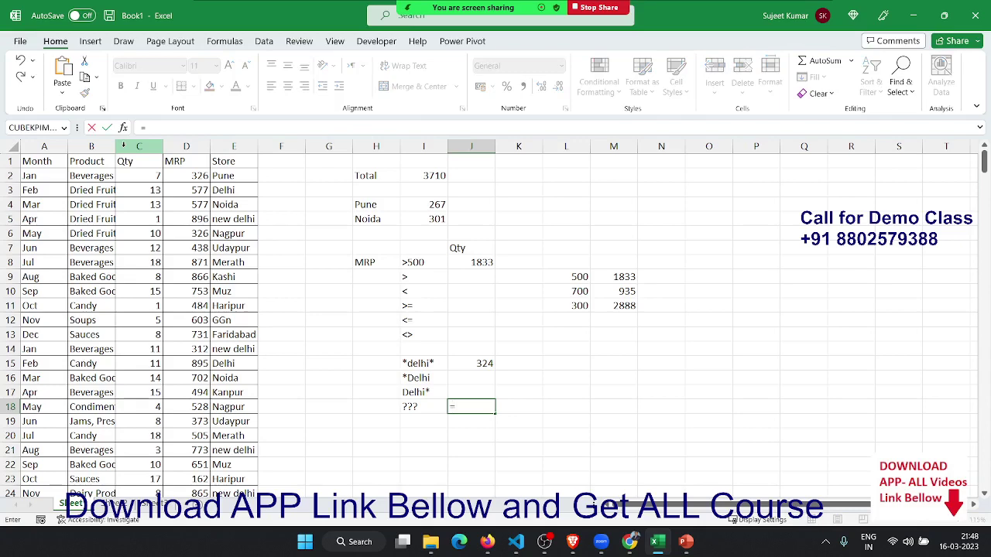
text(sum)
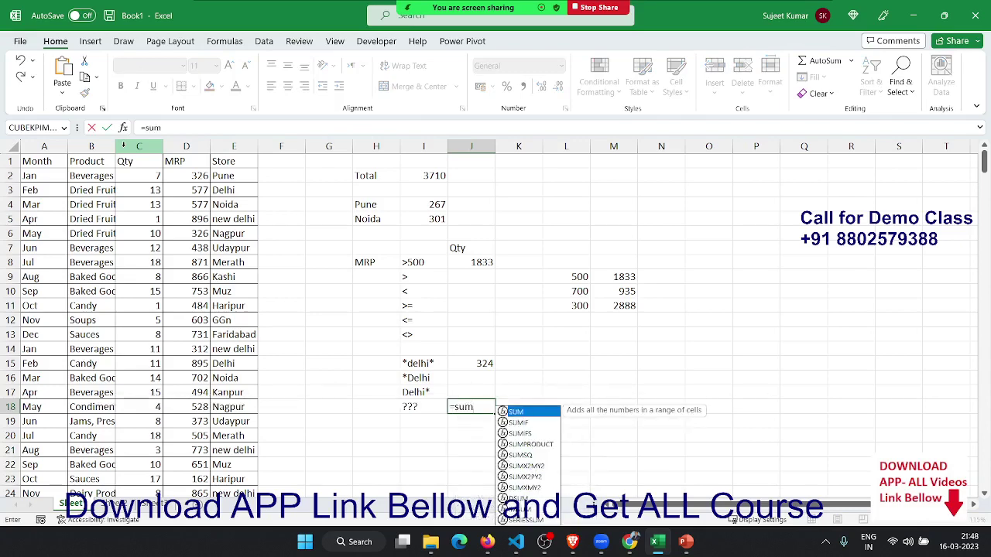
key(Down)
key(Tab)
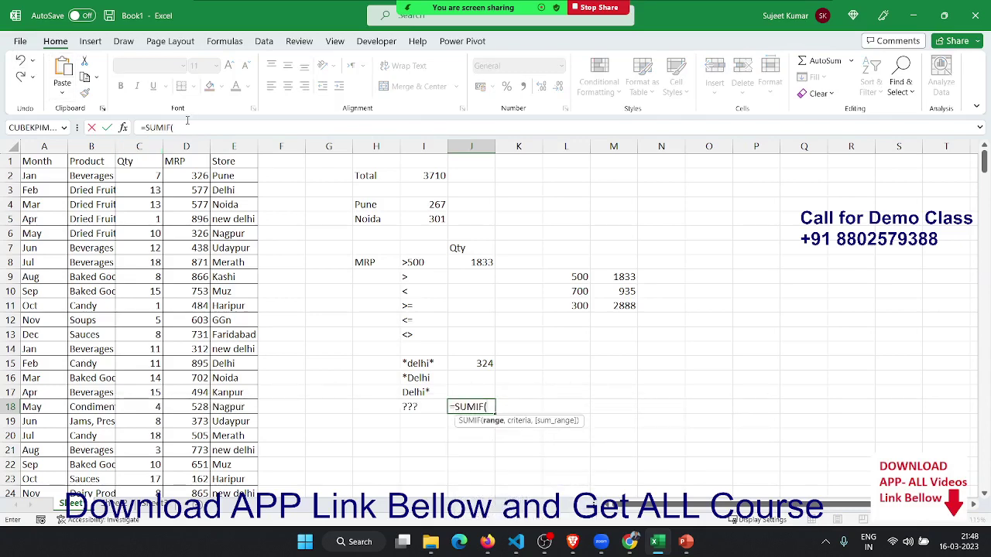
click(234, 146)
text(,)
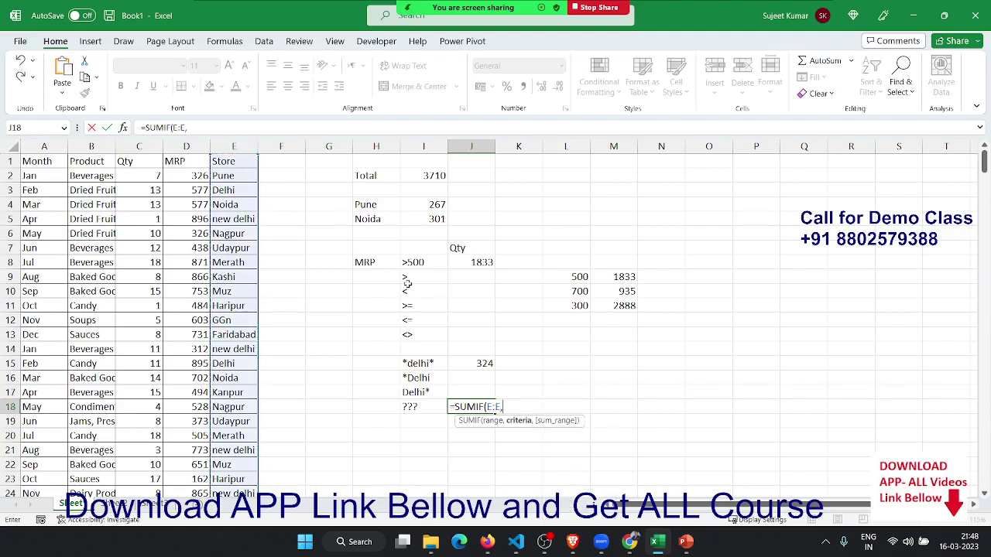
click(421, 407)
text(,)
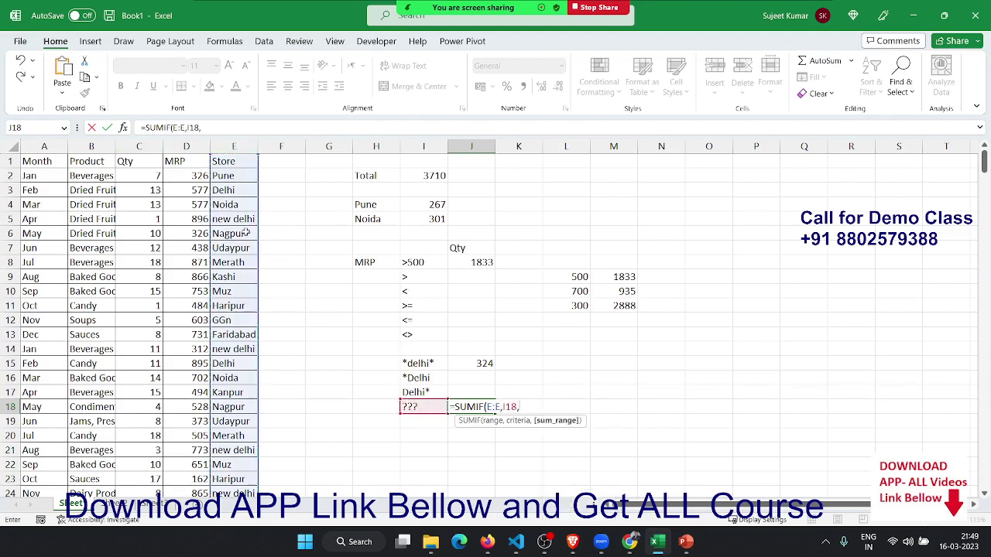
click(136, 147)
key(Return)
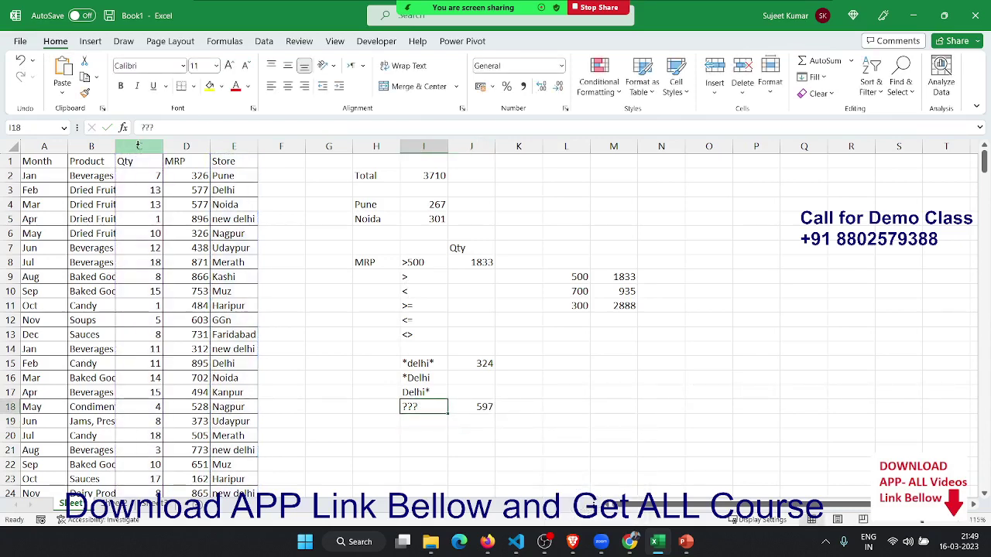
key(Right)
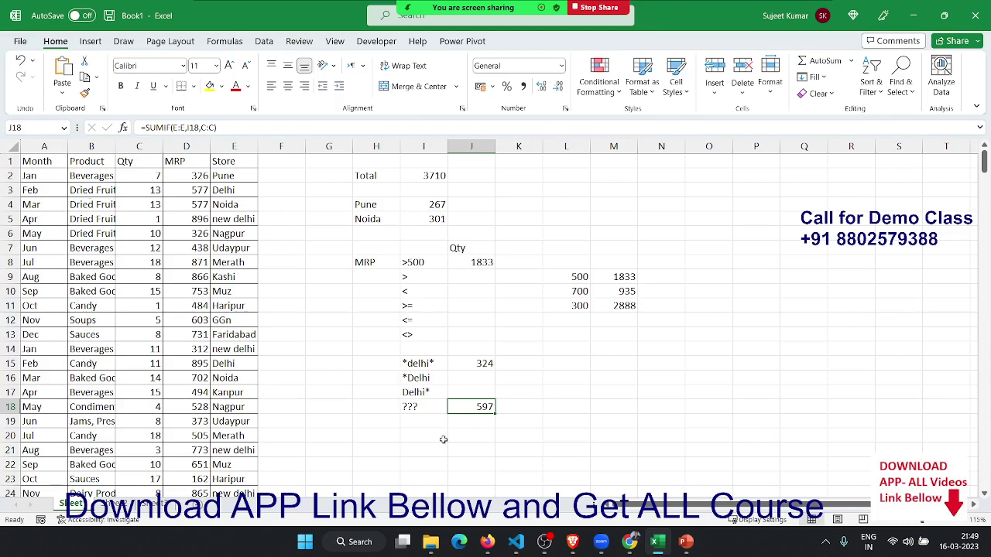
click(392, 439)
- Enter the criteria JAN, Pune and >500 across H20:J20
text(JAN)
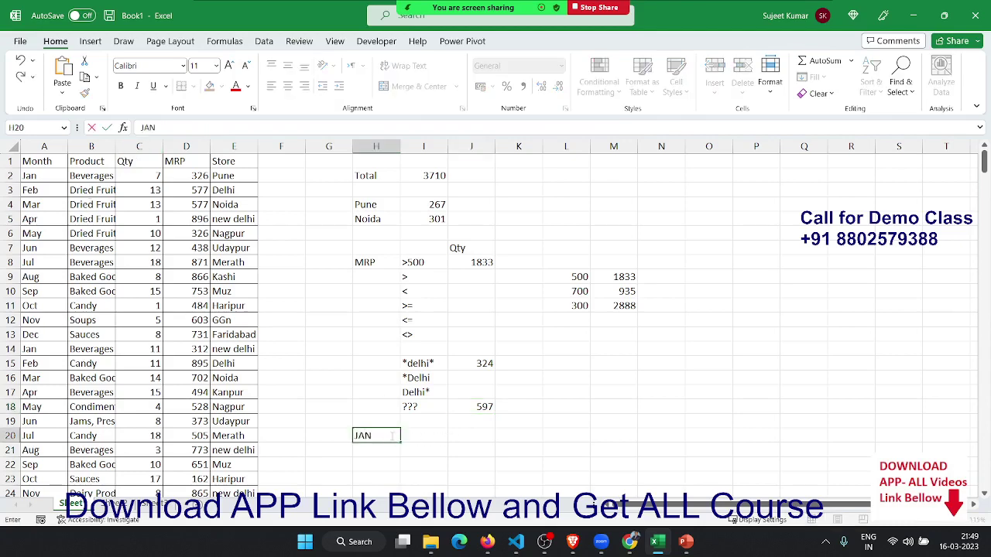
key(Tab)
text(Pun)
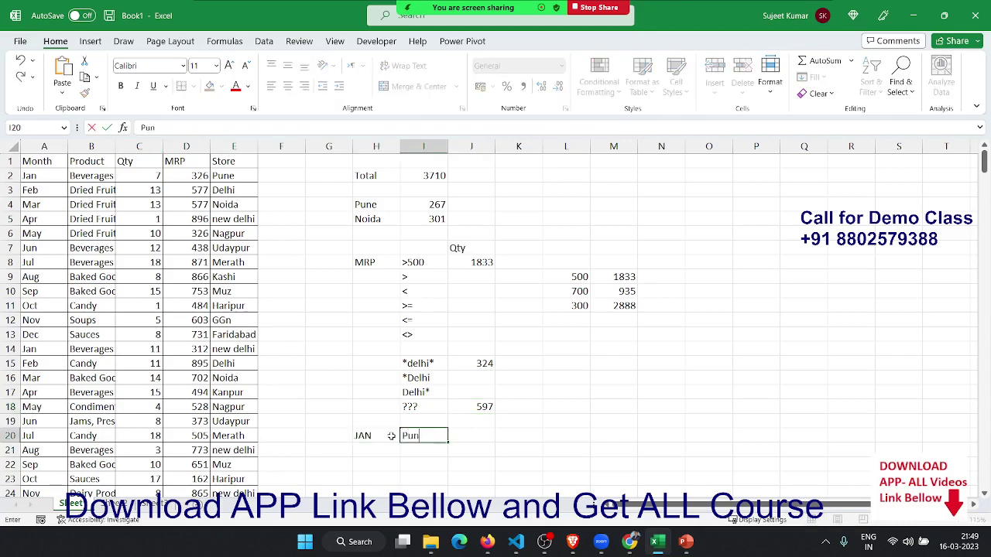
text(e)
key(Tab)
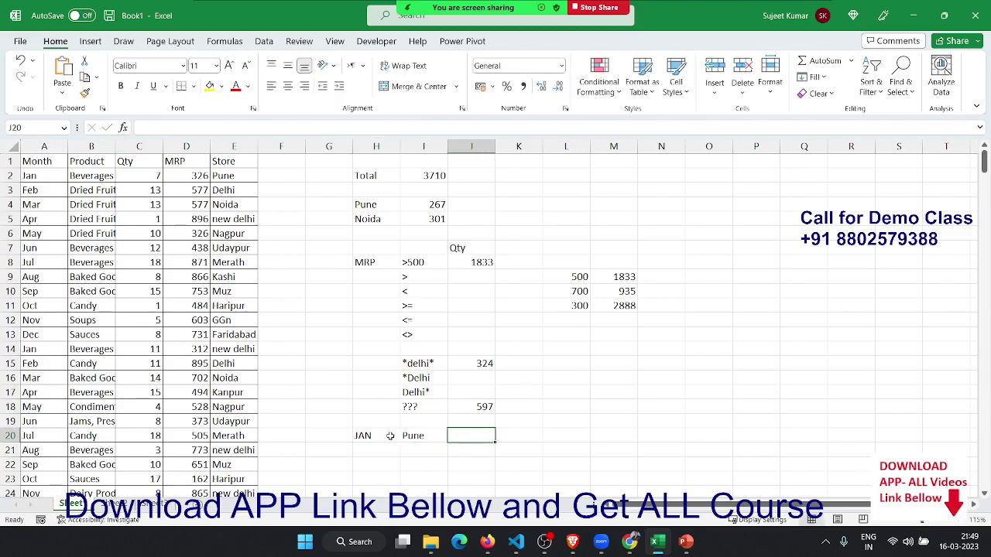
text(>5)
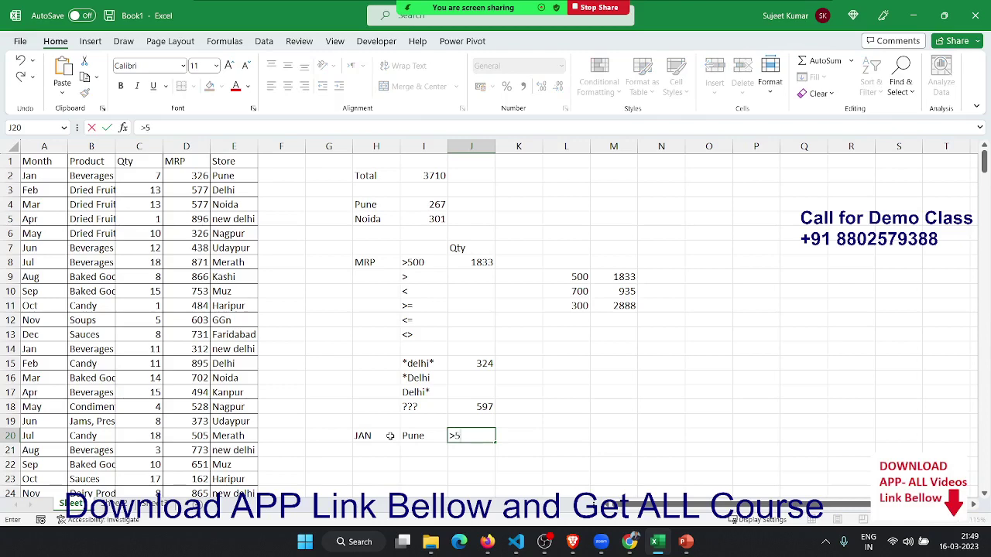
text(00)
key(Tab)
- Add a Qty heading in K19 above the result cell K20
key(Up)
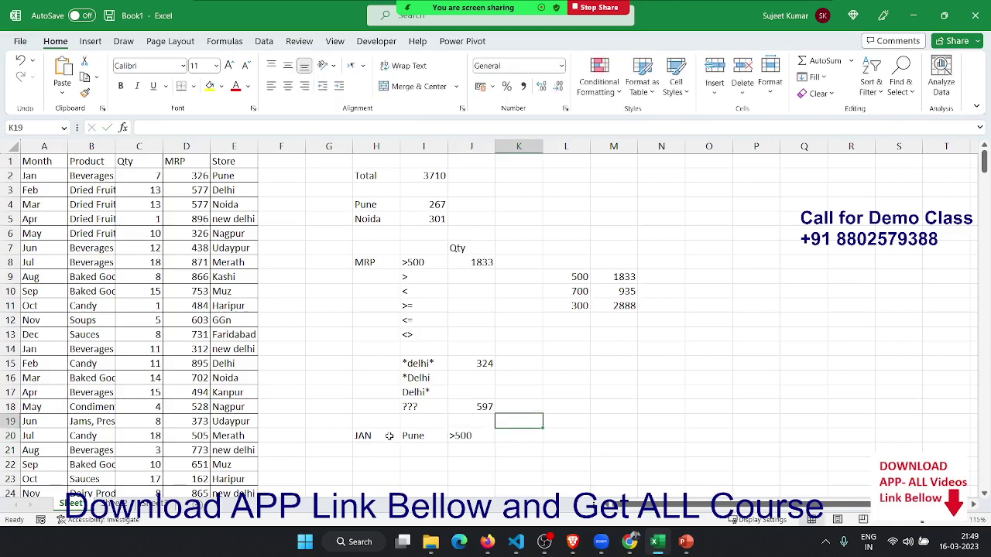
text(Qty)
key(Return)
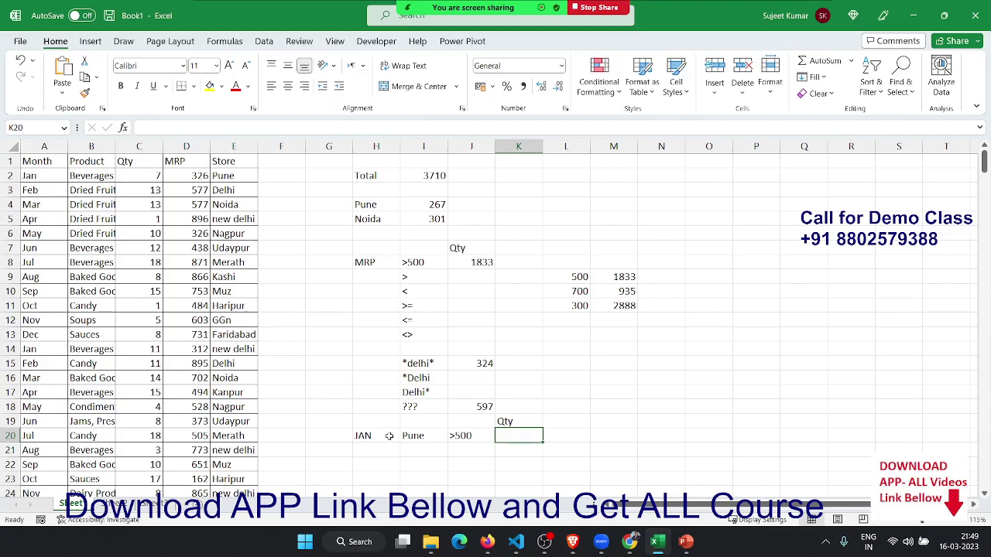
key(Up)
key(Up)
key(Left)
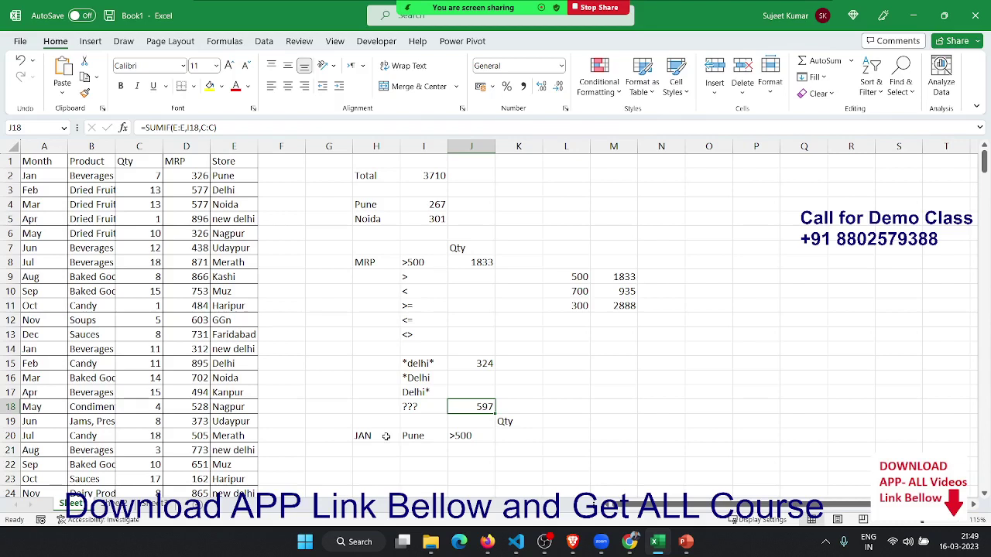
key(Down)
key(Down)
- Start a SUMIFS formula in K20 with the Qty column C as the sum range
key(Right)
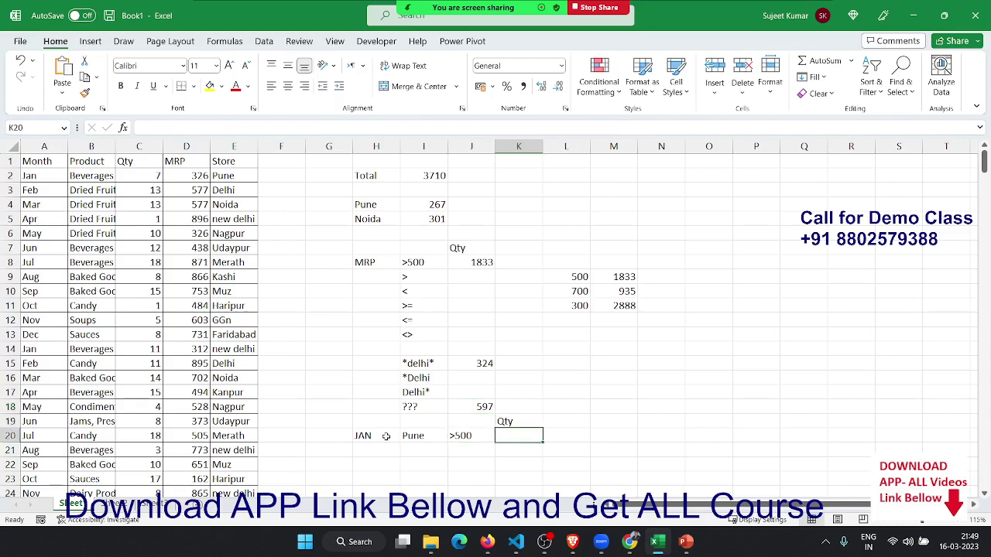
text(=su)
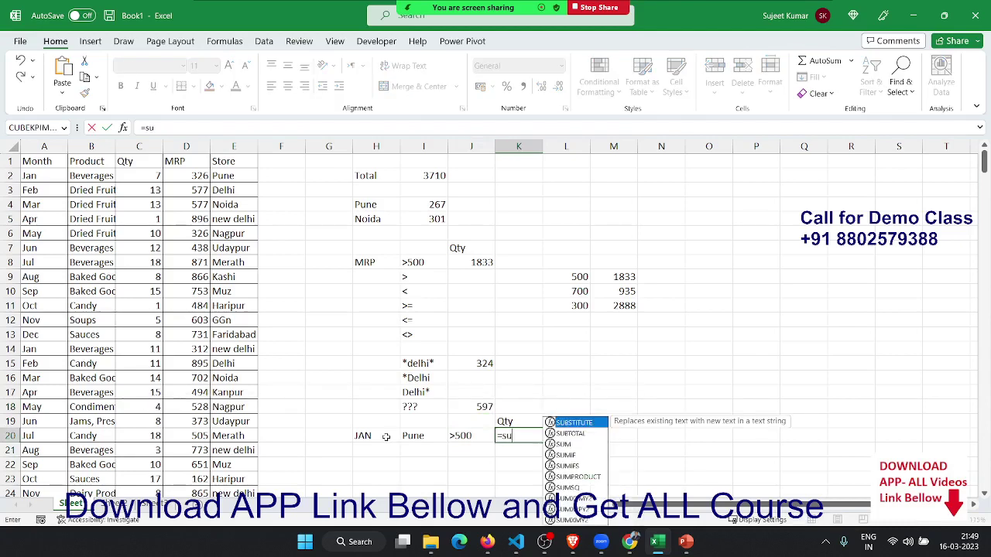
text(m)
key(Down)
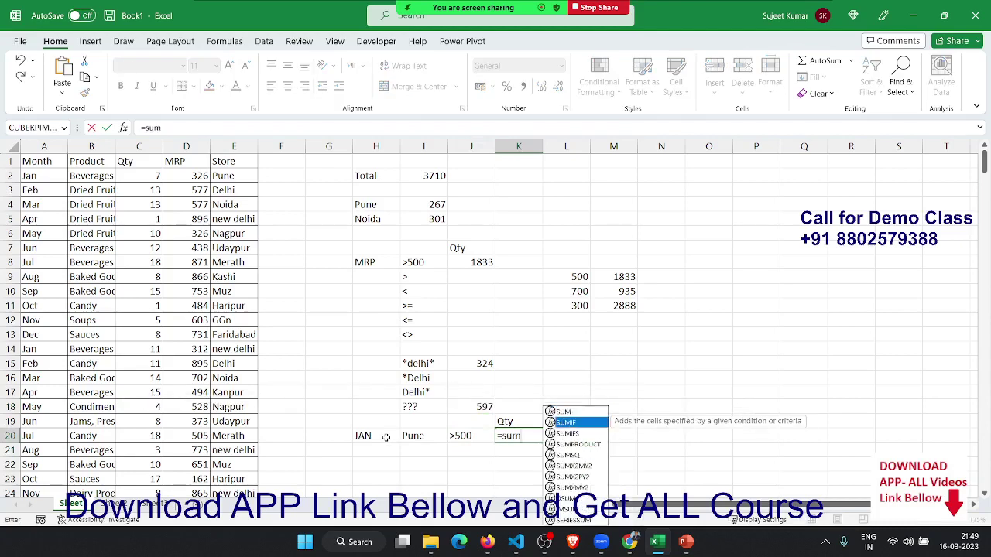
key(Down)
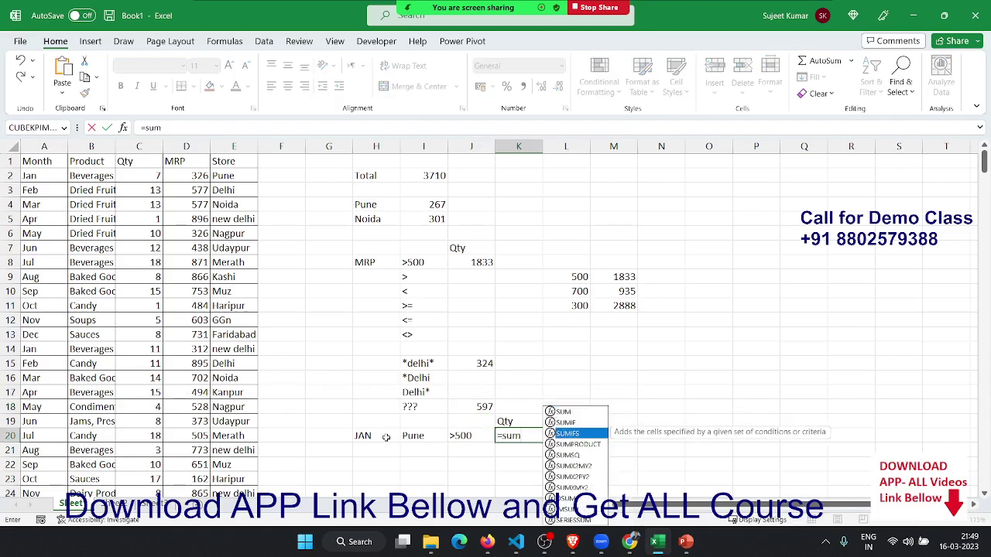
key(Tab)
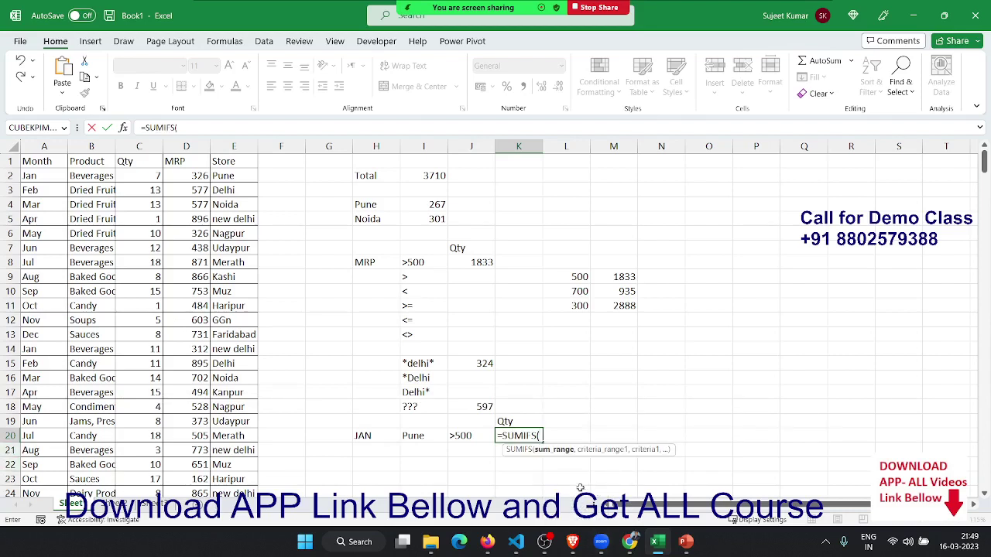
click(544, 454)
click(542, 453)
click(547, 456)
click(132, 147)
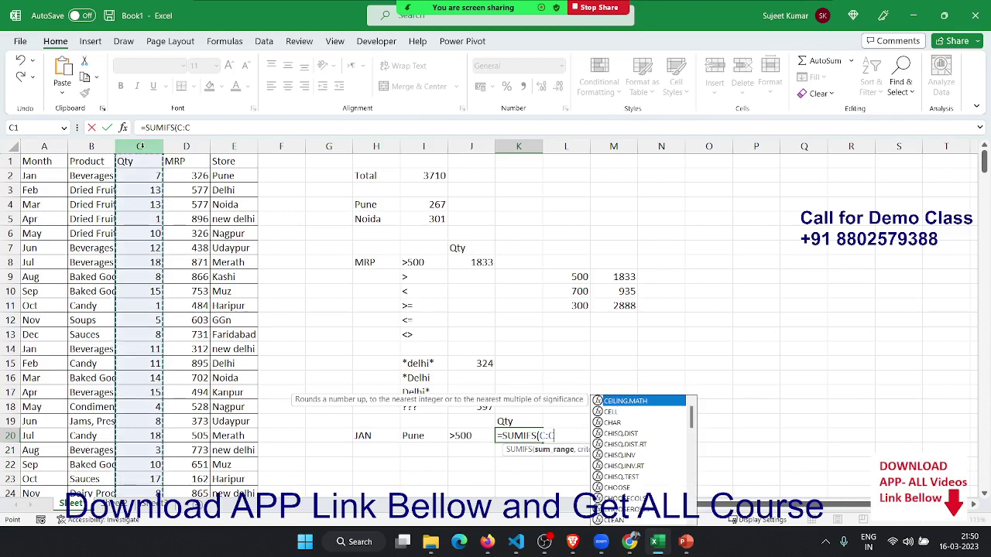
click(214, 129)
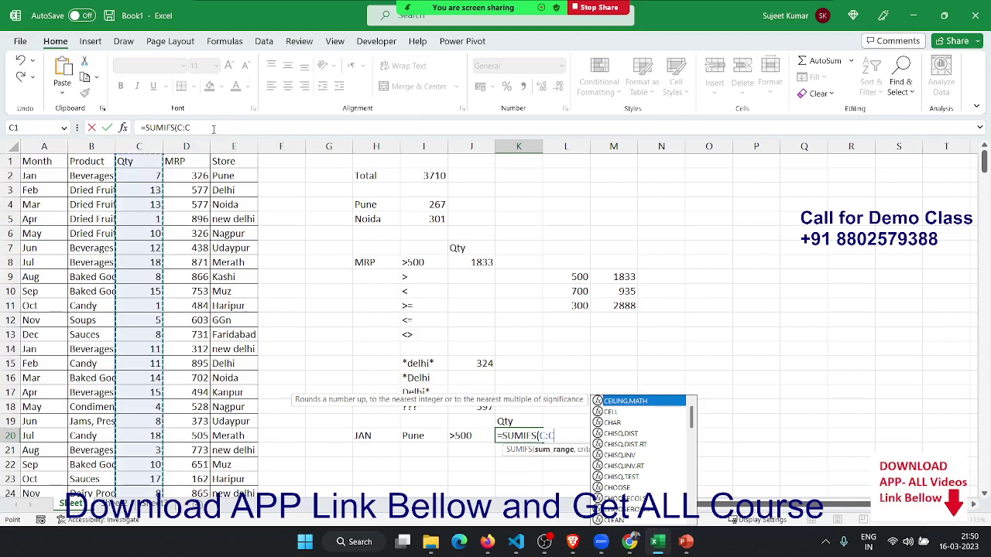
text(,)
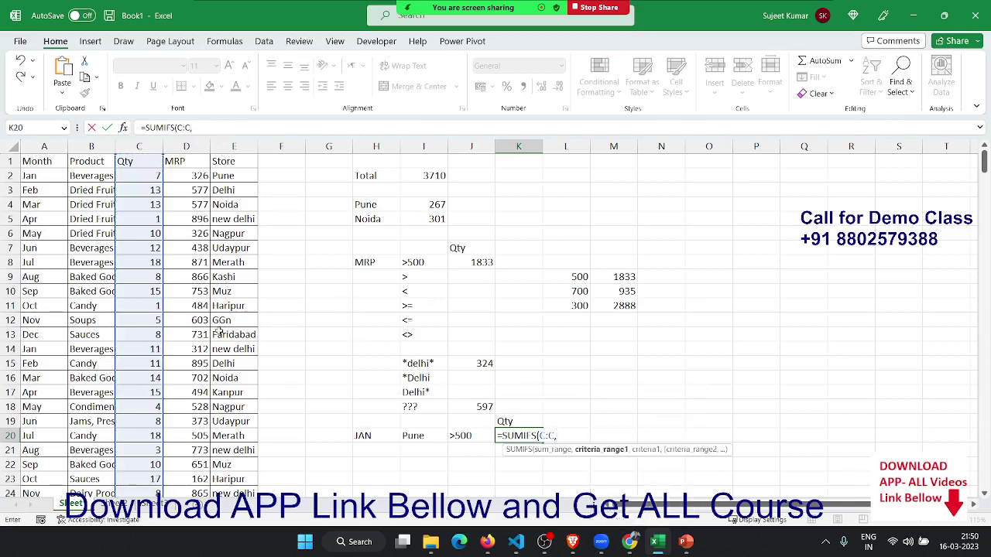
- Add criteria pairs A:A=H20, E:E=I20 and D:D=J20, returning 127
click(28, 141)
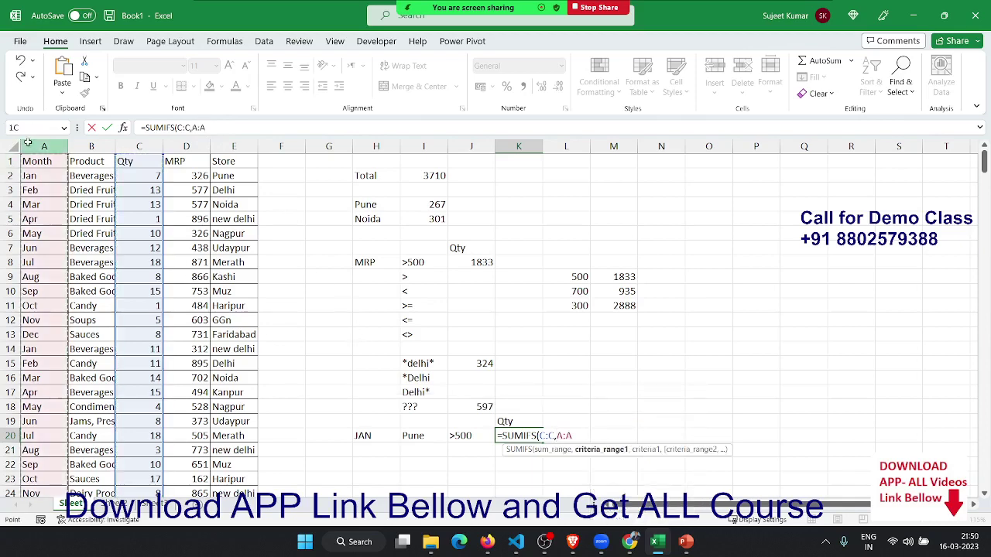
text(,)
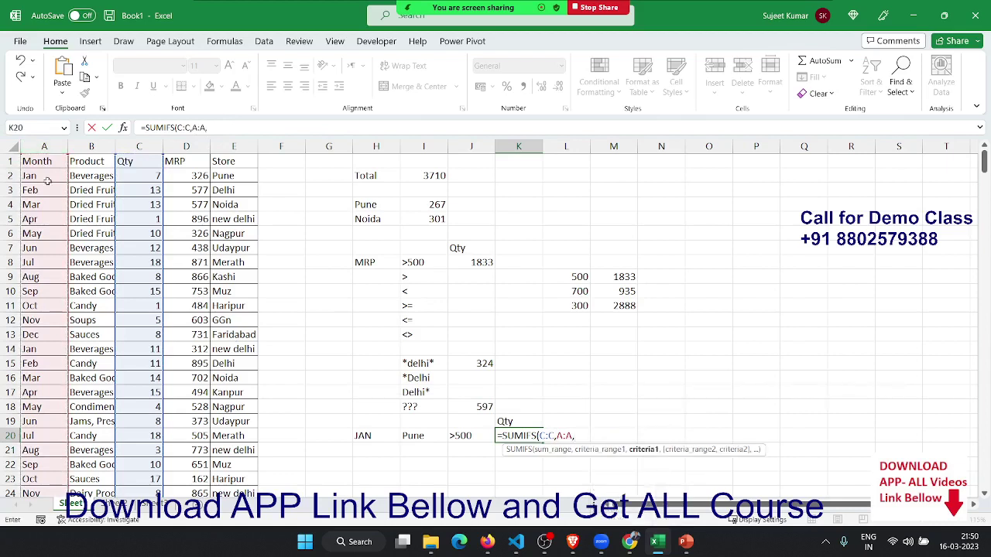
click(355, 434)
text(,)
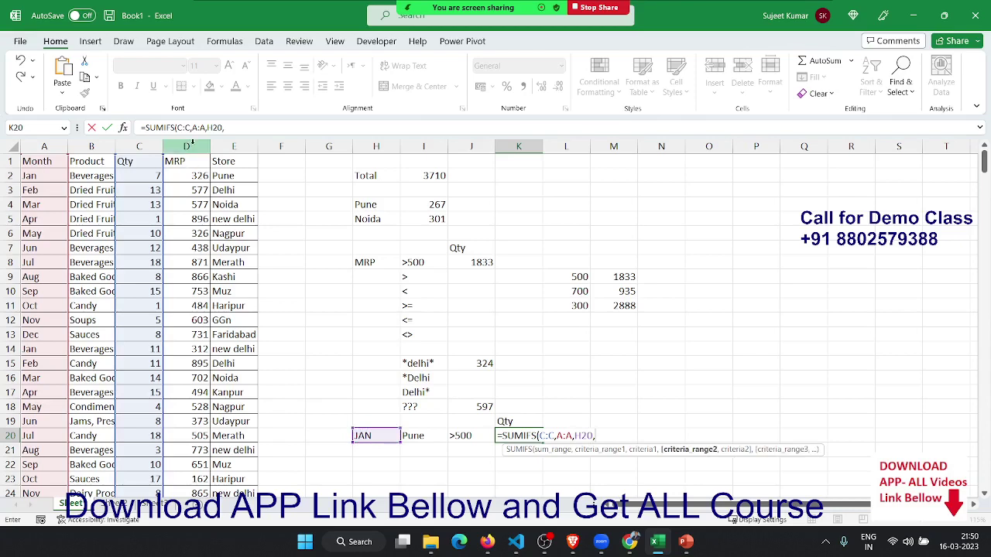
click(226, 146)
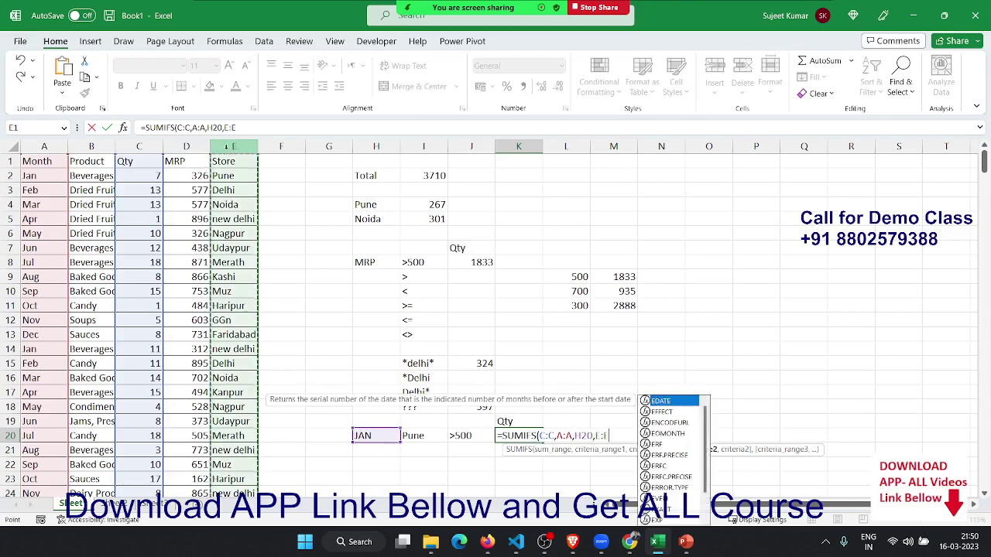
text(,)
click(411, 427)
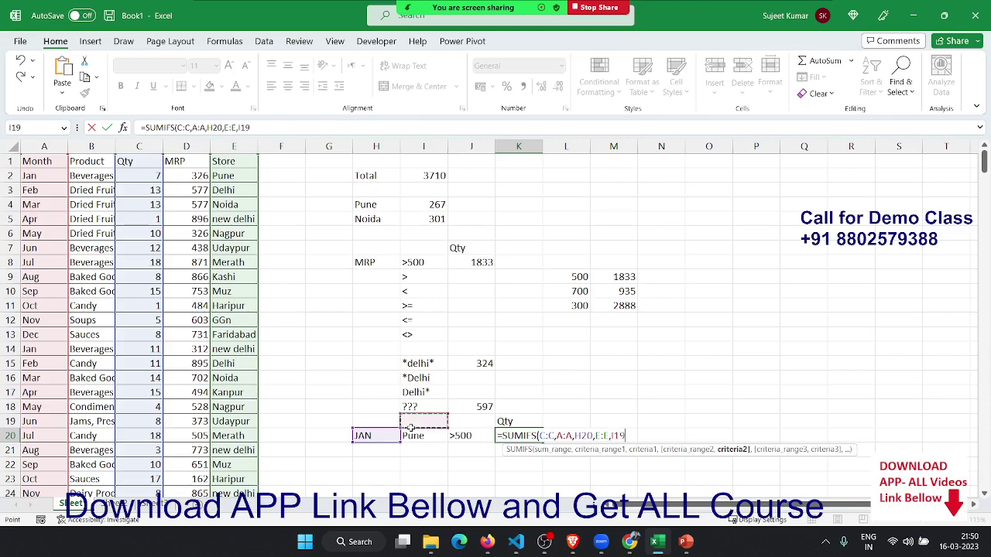
click(415, 436)
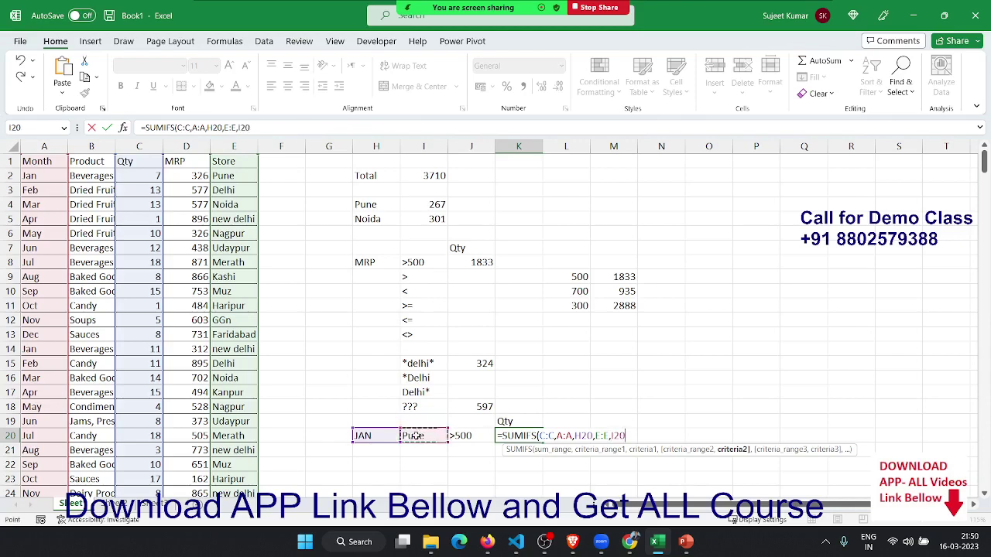
text(,)
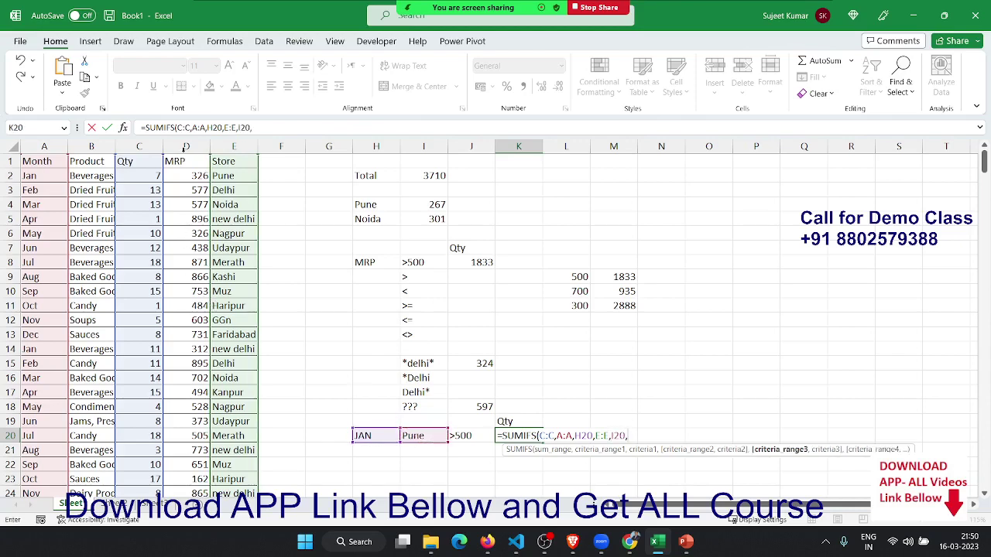
click(185, 148)
text(,)
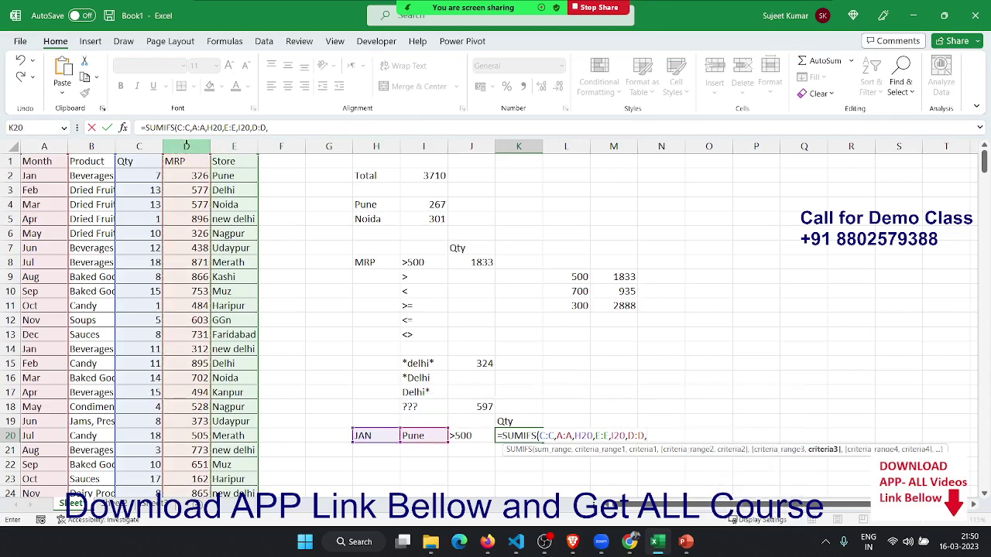
click(469, 437)
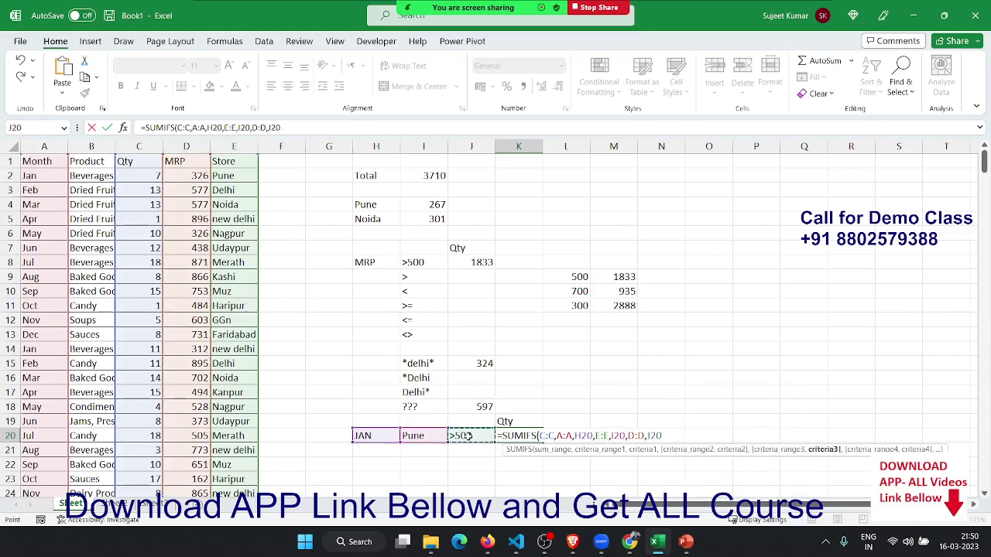
key(Return)
key(Up)
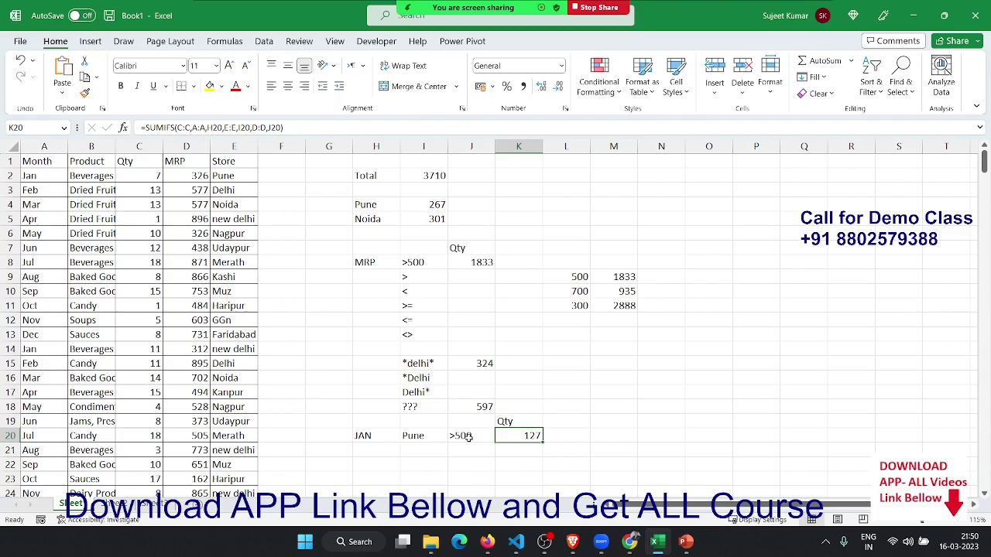
- Create a PivotTable on a new sheet from the sales data A1:E347
click(37, 163)
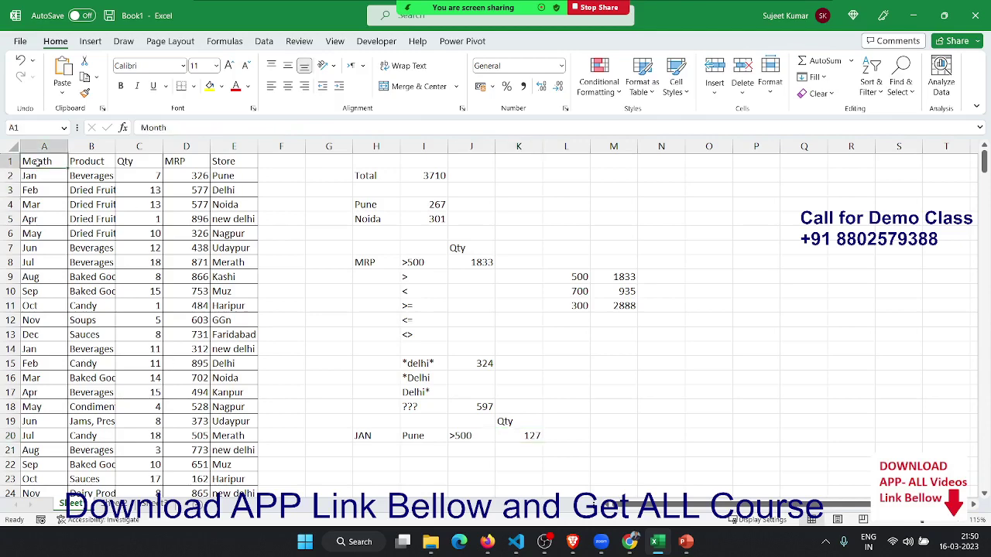
key(ctrl+shift+Right)
key(ctrl+shift+Down)
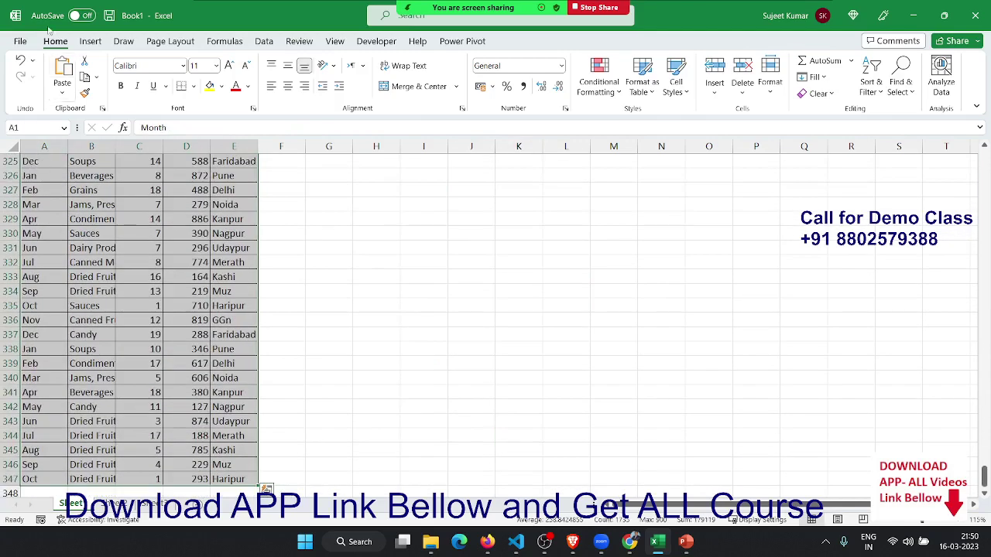
click(89, 41)
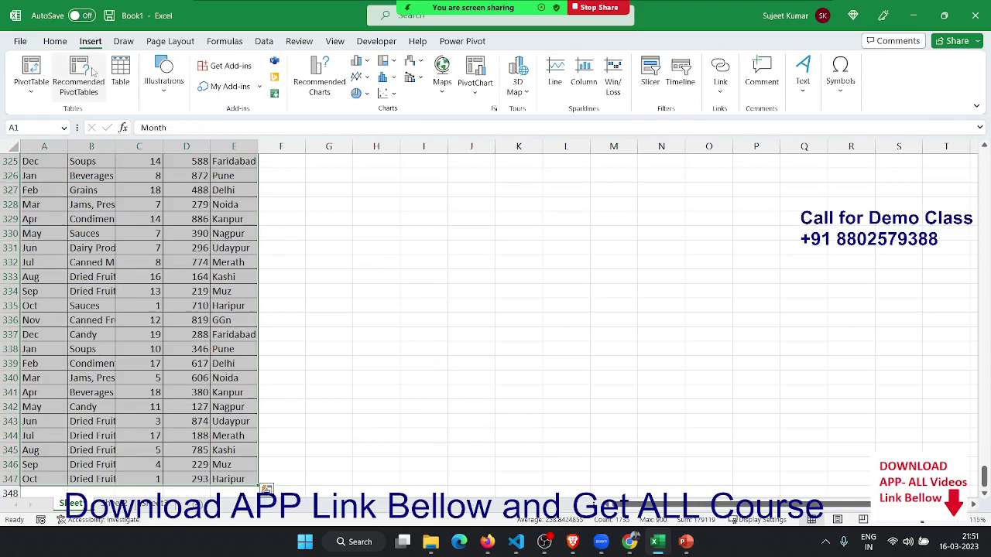
click(35, 69)
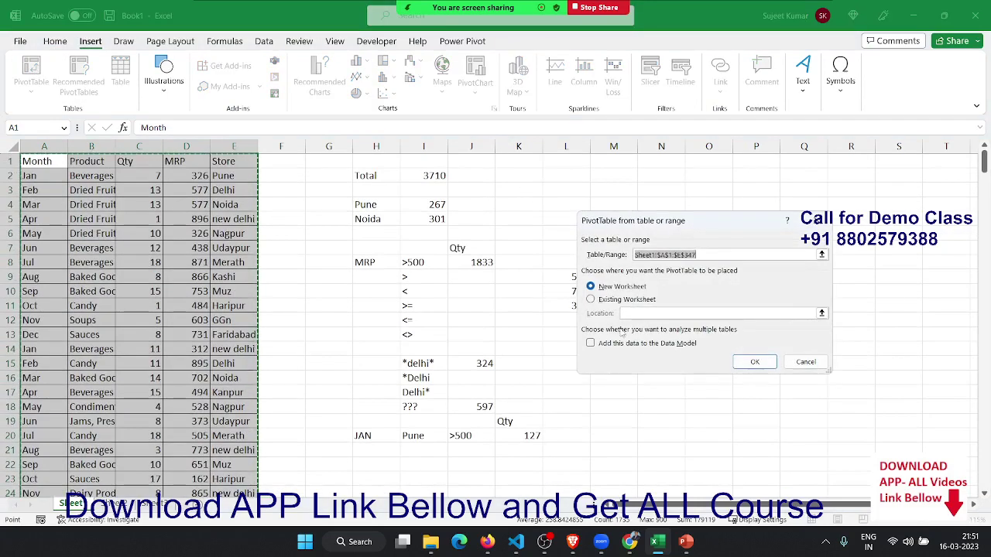
click(734, 367)
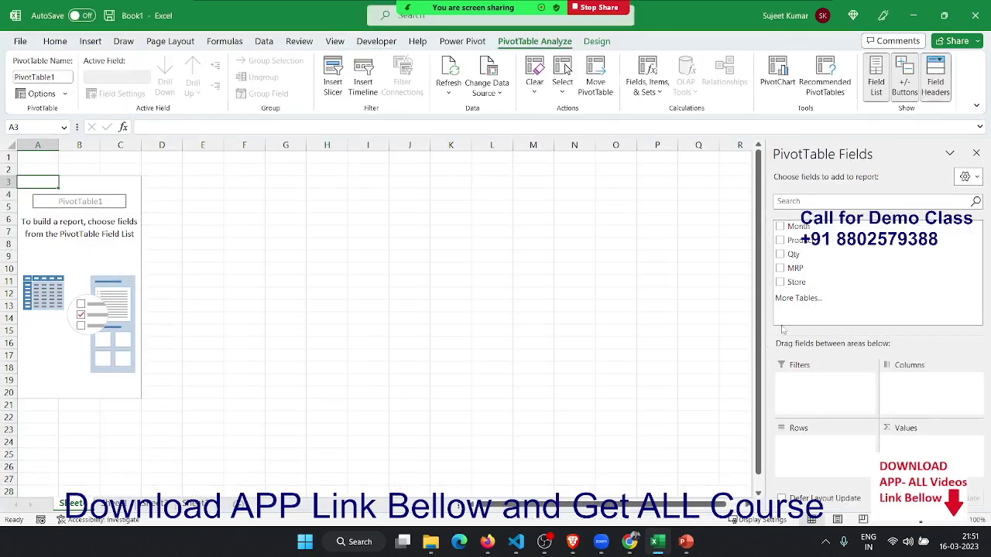
- Lay out Month as rows with Sum of Qty and Average of MRP as values
drag(797, 226, 805, 453)
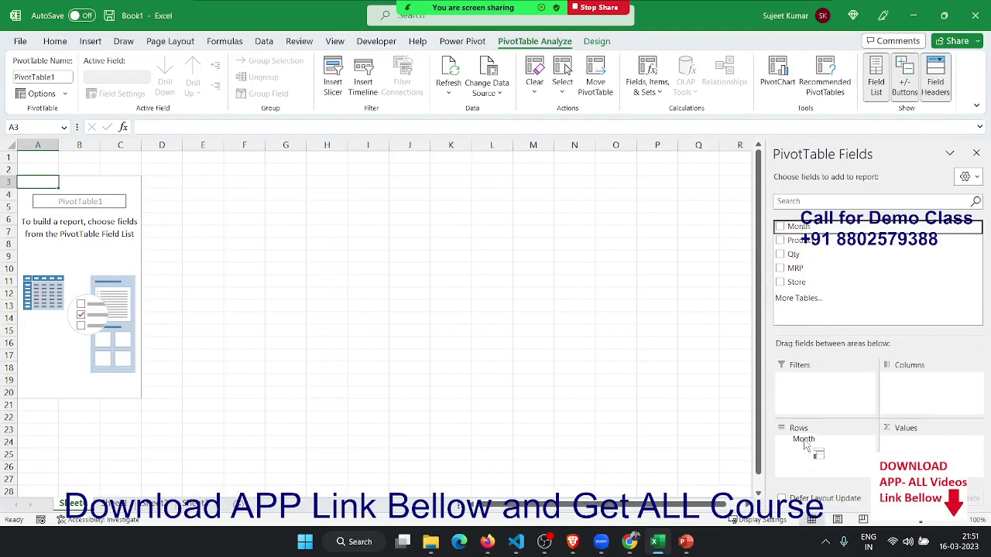
drag(794, 254, 906, 447)
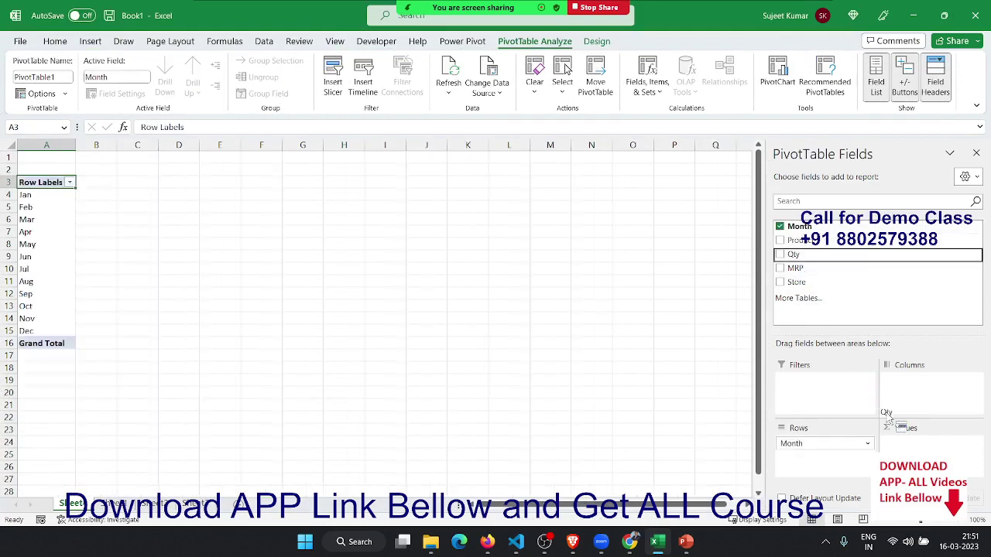
drag(795, 268, 910, 457)
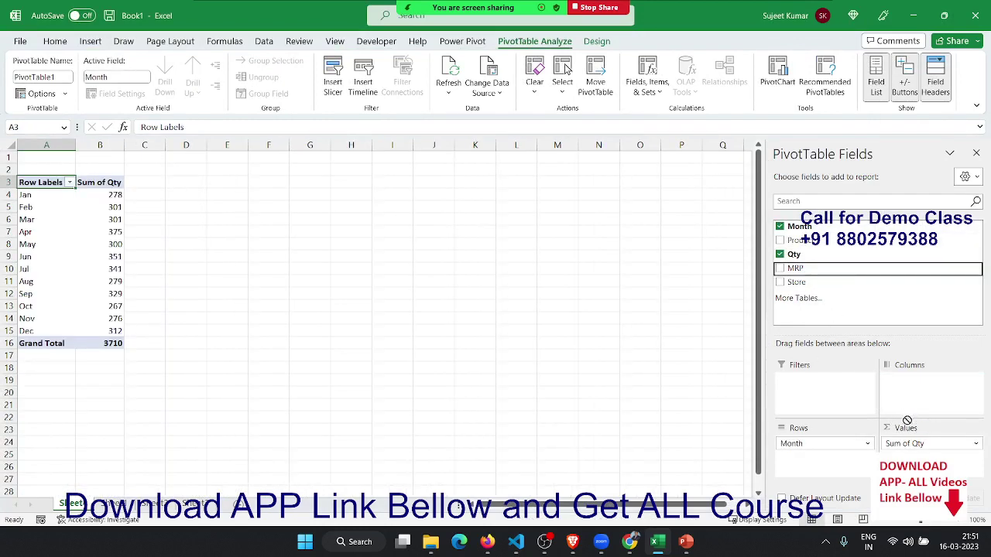
click(930, 457)
click(910, 442)
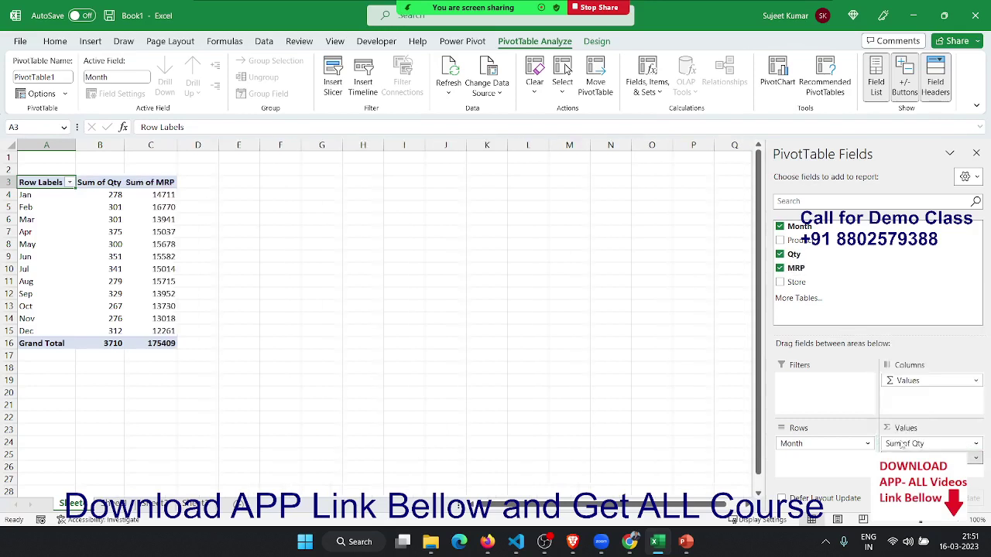
click(612, 302)
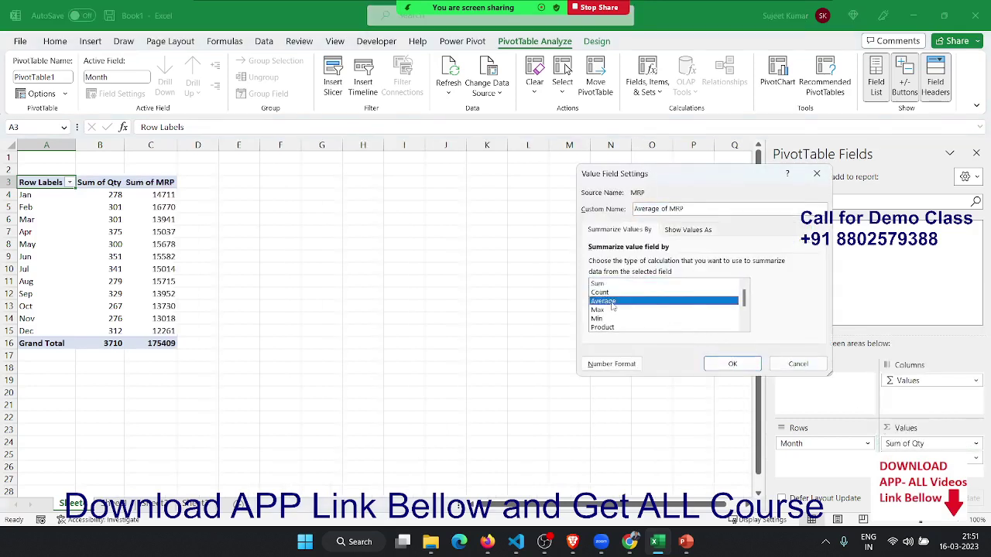
click(724, 364)
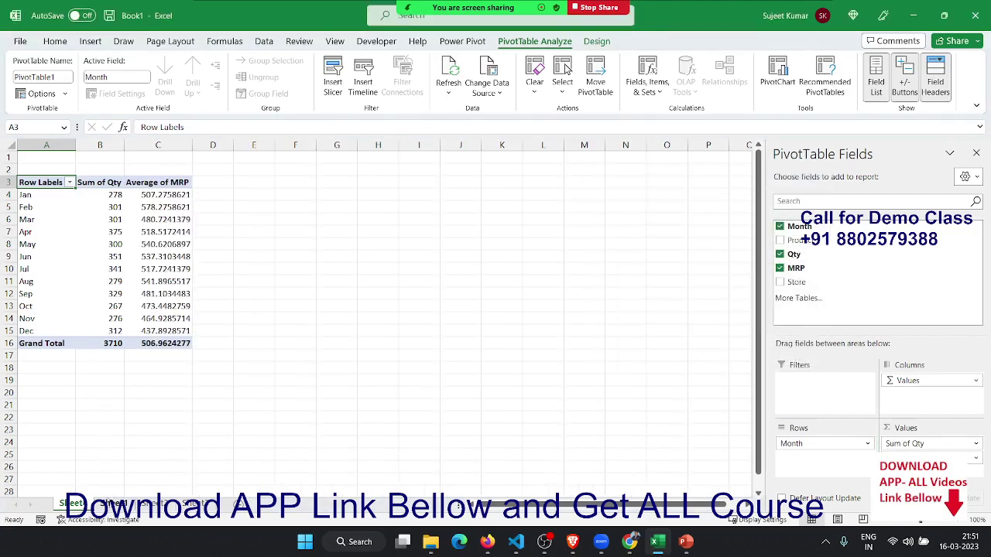
click(114, 503)
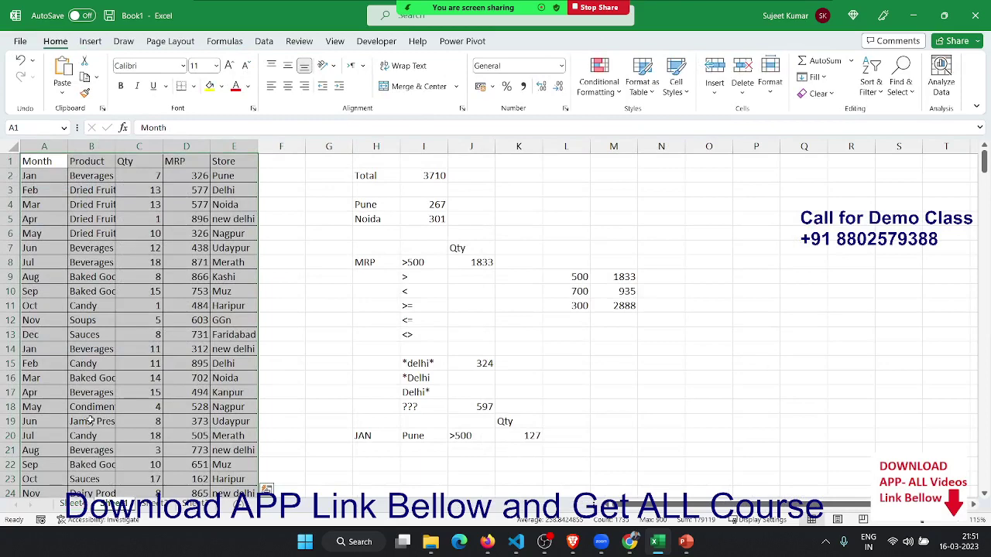
- Enter =UNIQUE(A:A) in N1 to spill the distinct months Jan through Dec
click(113, 253)
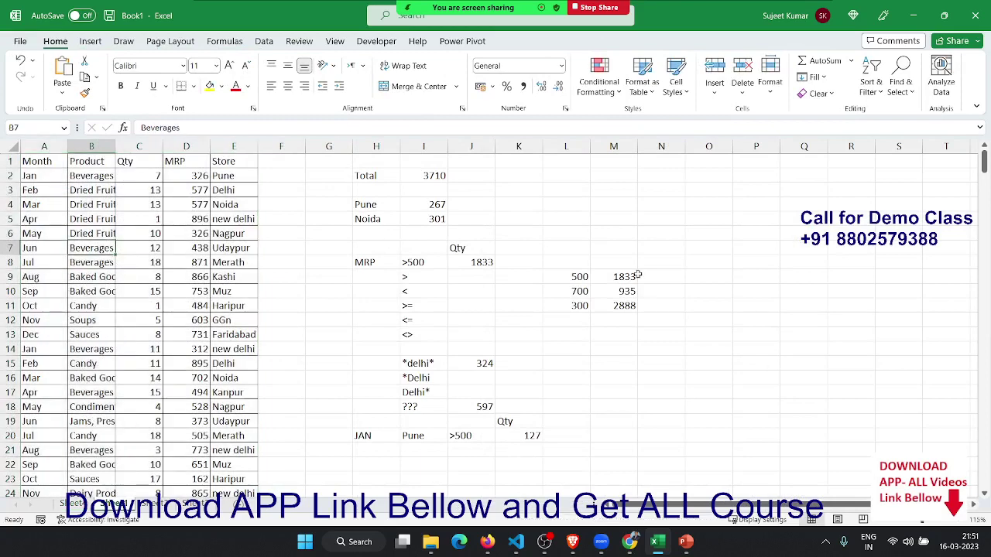
click(675, 165)
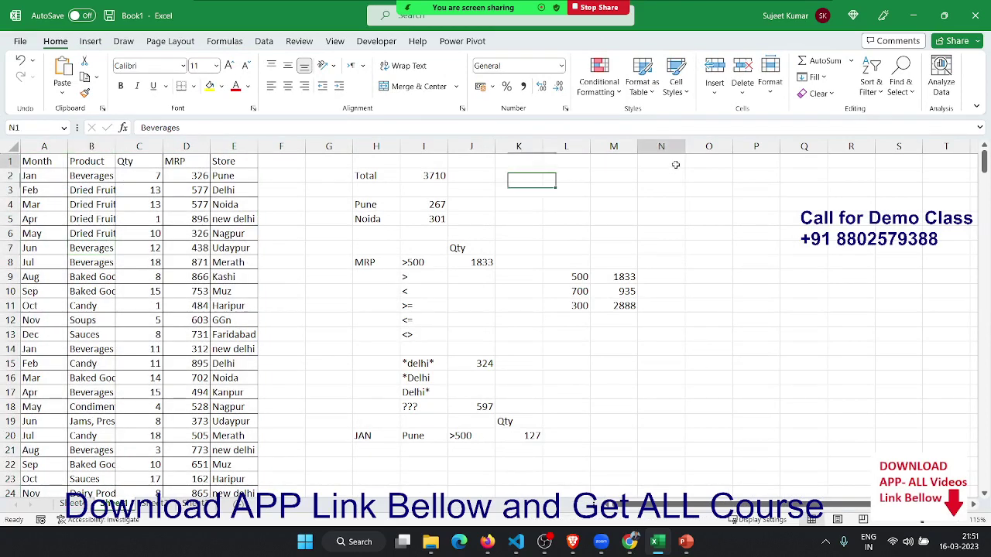
text(=un)
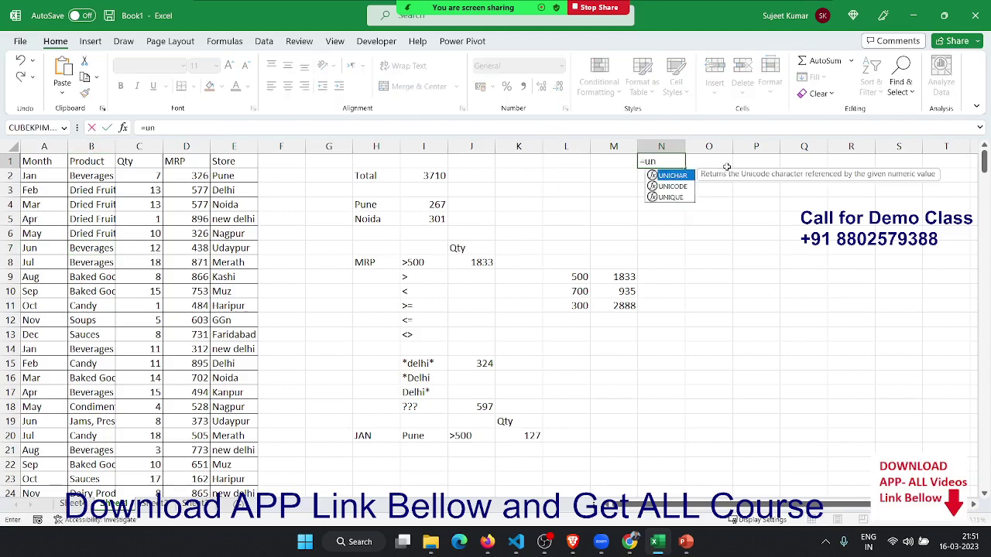
text(i)
key(Down)
key(Down)
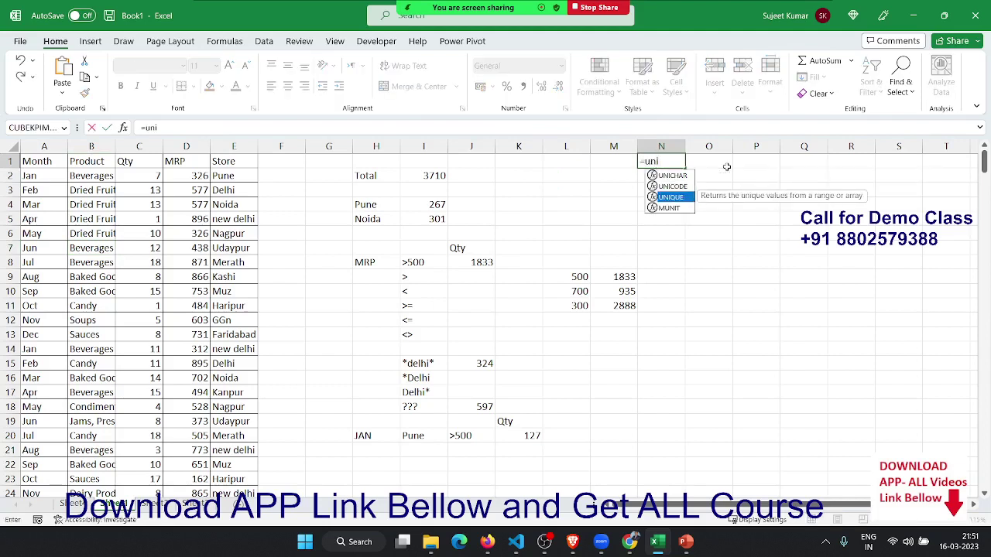
key(Tab)
click(47, 146)
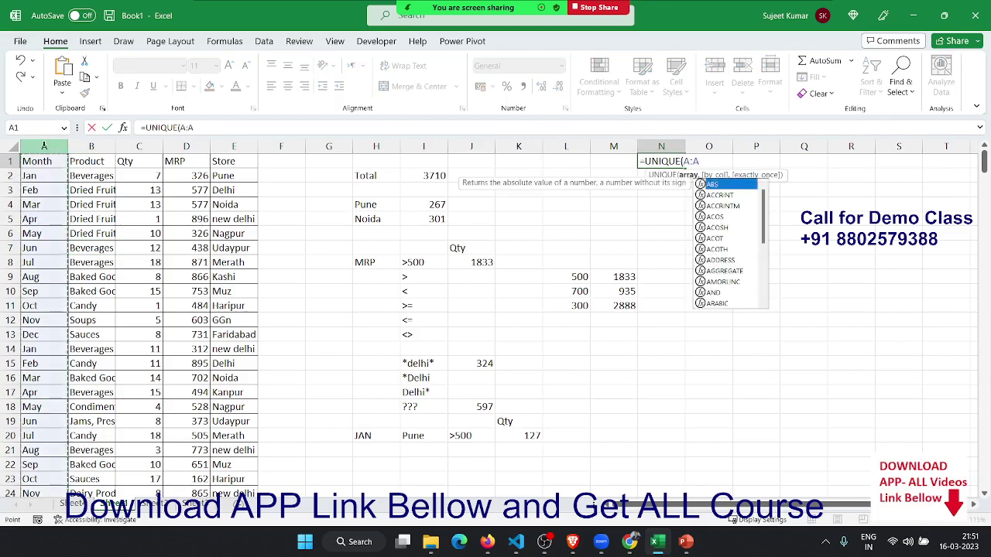
key(Return)
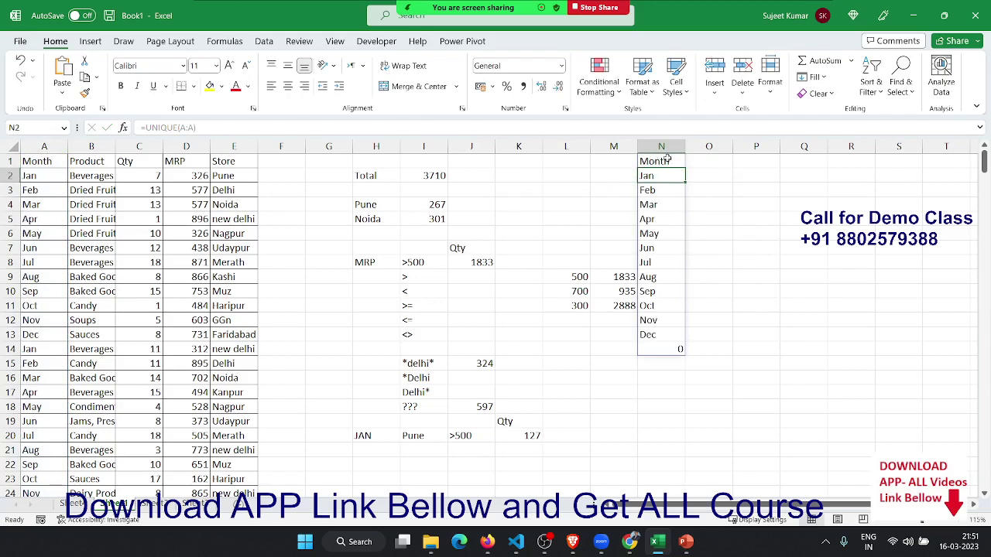
- Add the headings Qty in O1 and MRP in P1
click(714, 164)
text(Q)
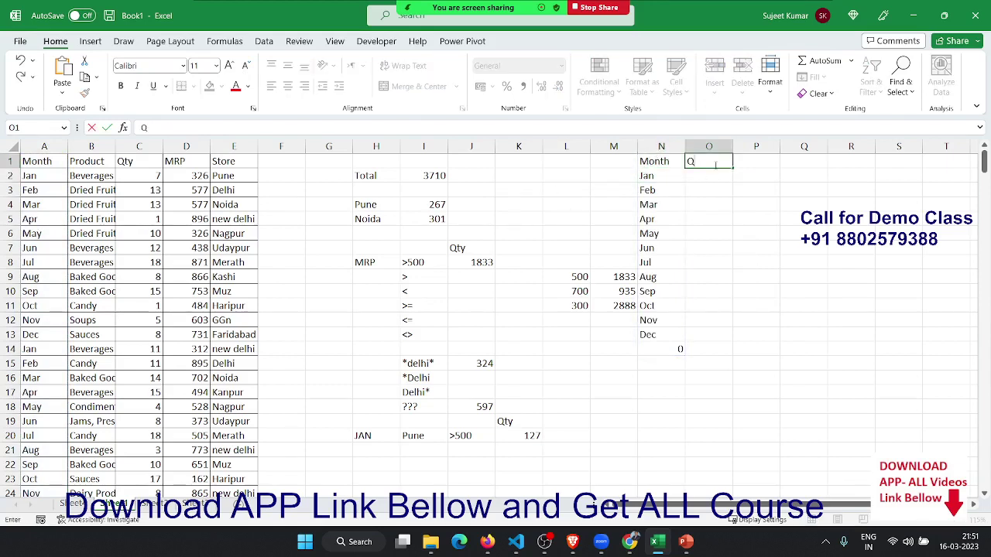
text(ty)
key(Tab)
text(MRP)
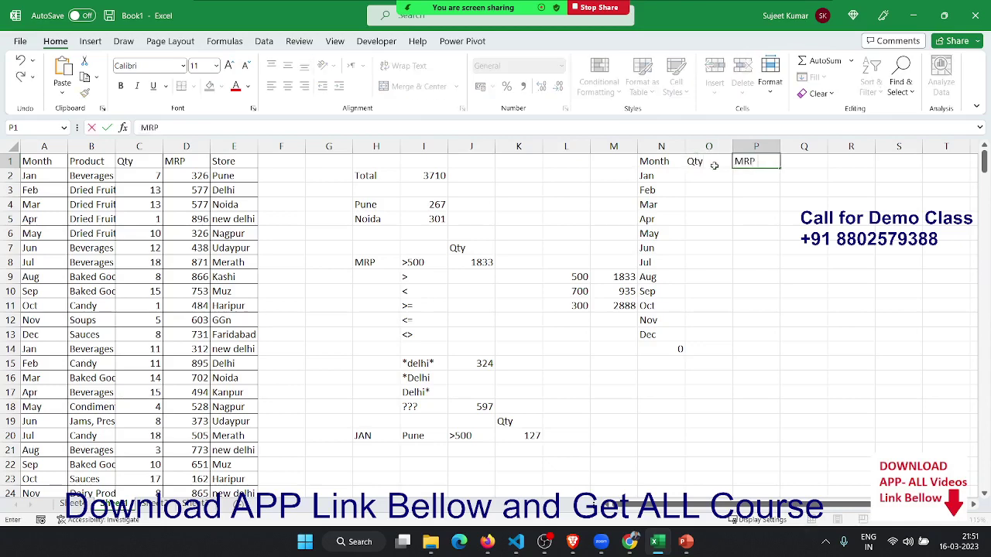
key(Return)
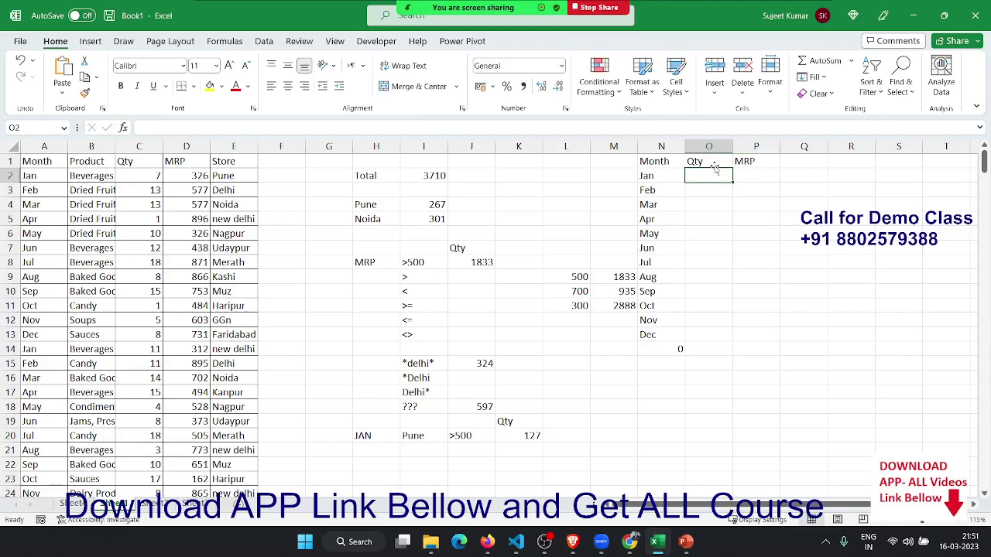
- Enter =SUMIF(A:A,N2,C:C) in O2 to total Jan's Qty as 278
text(=sum)
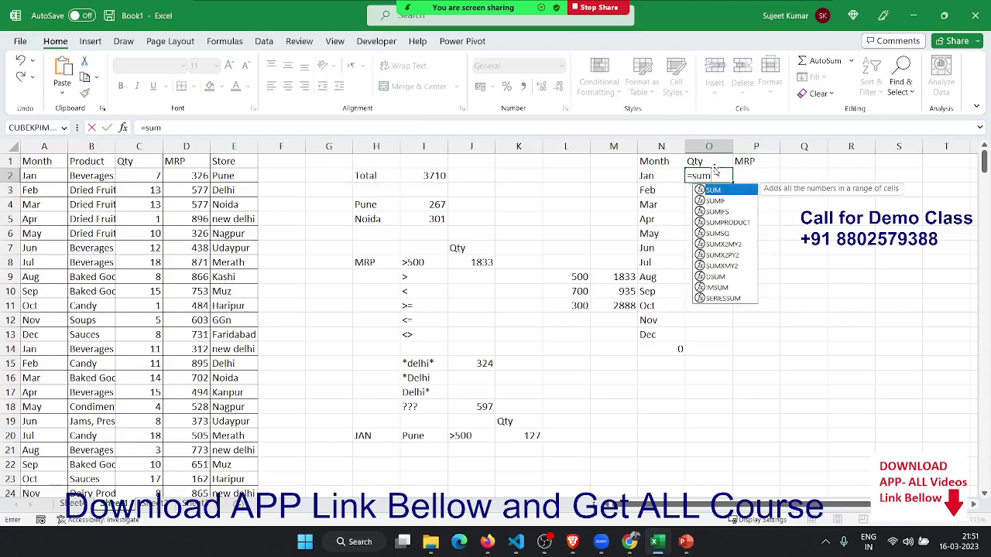
key(Down)
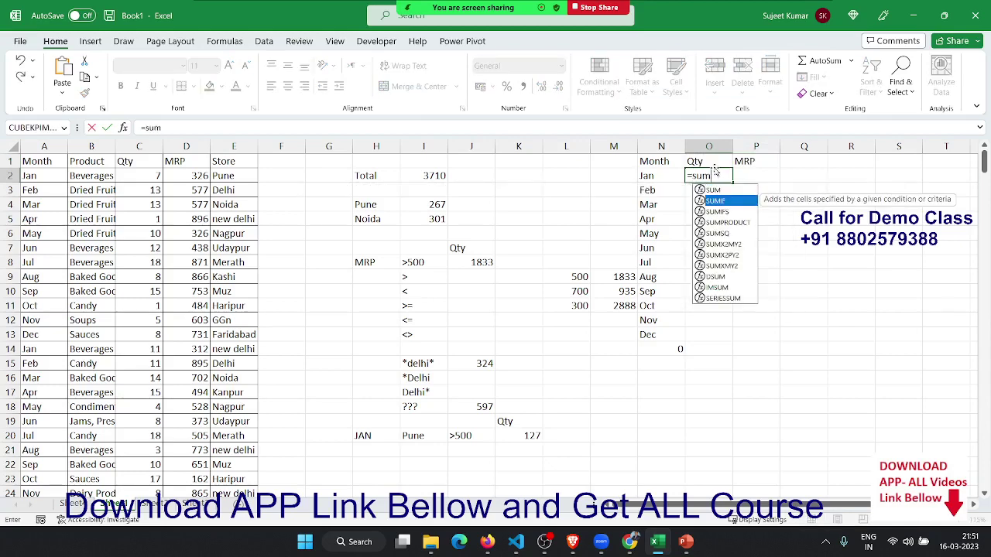
key(Tab)
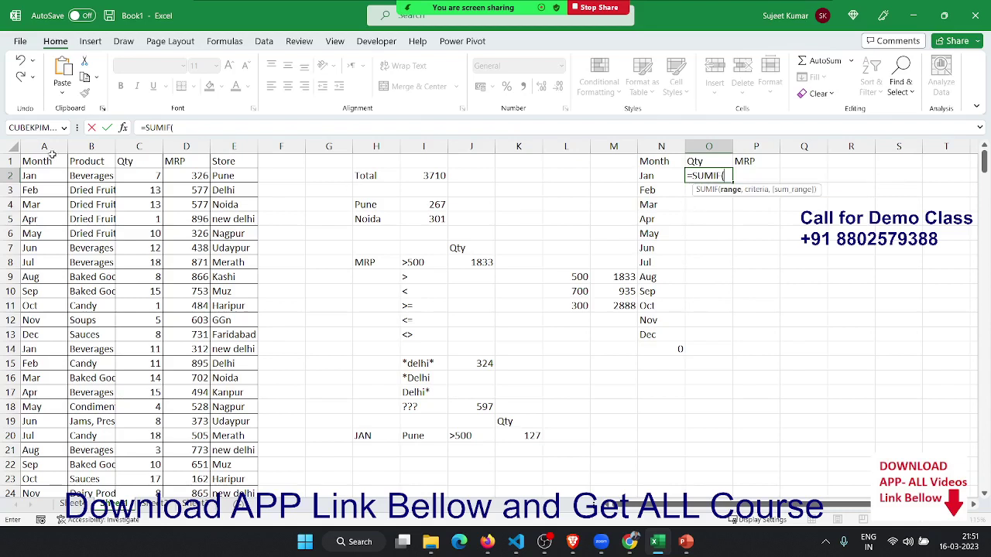
click(41, 141)
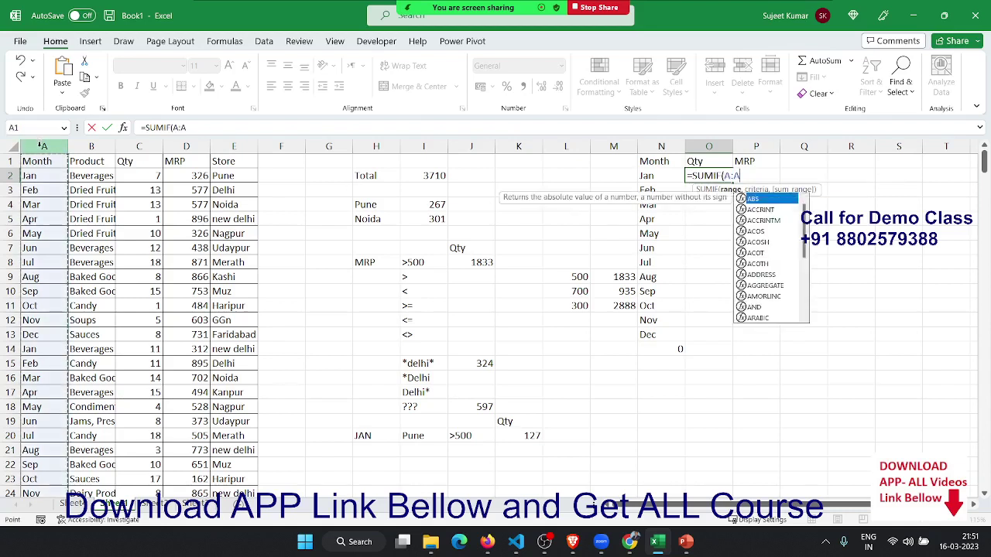
text(,)
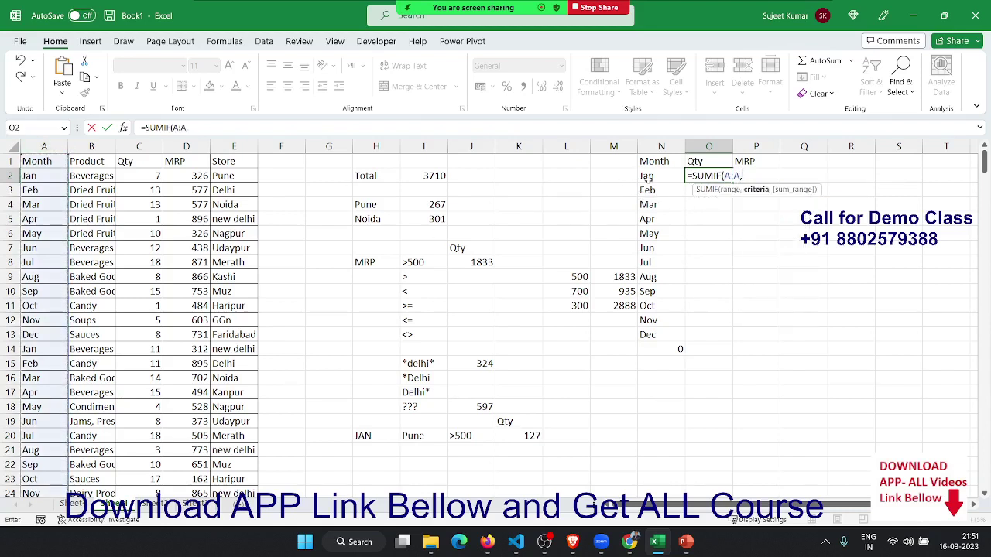
click(647, 176)
text(,)
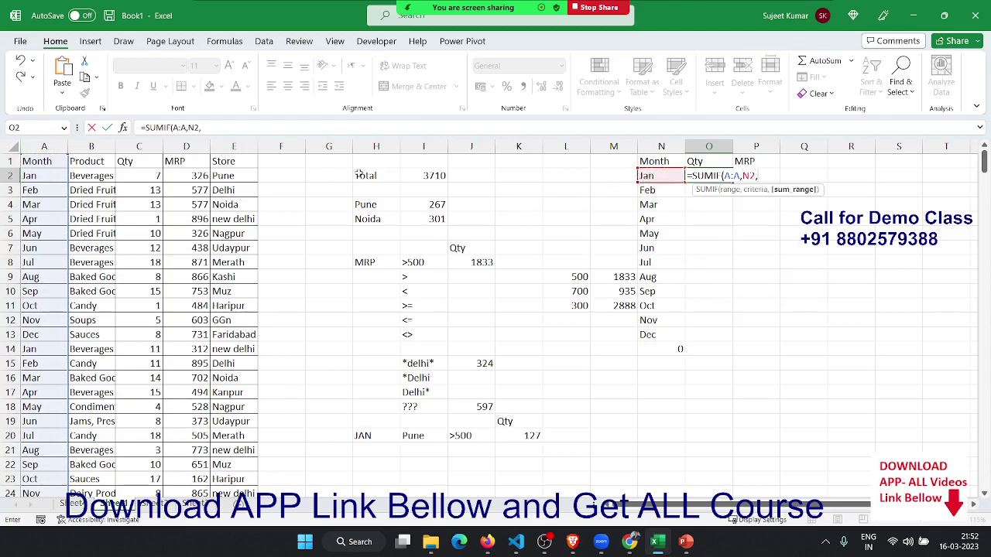
click(148, 145)
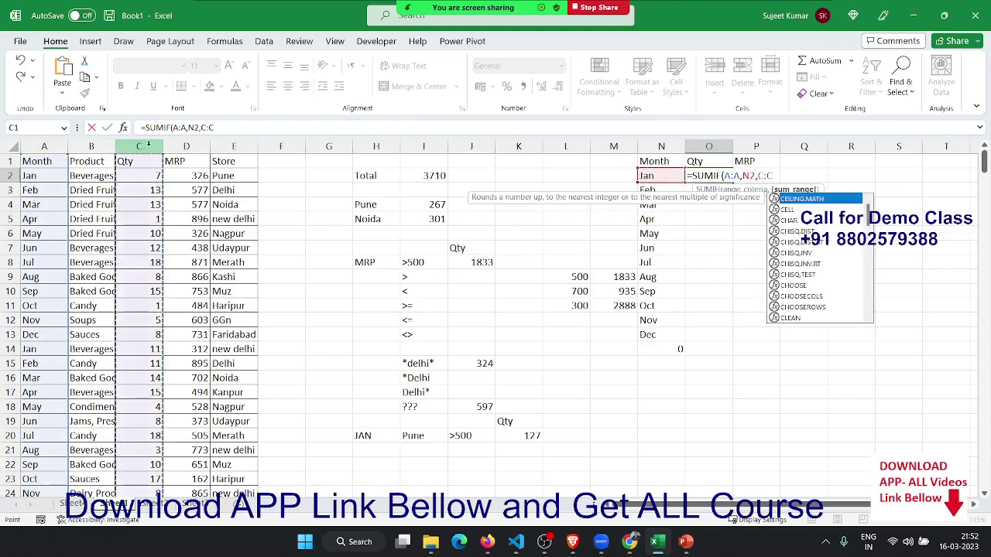
key(Return)
- Fill the SUMIF formula down O2:O13, ending at 312 for Dec
key(Left)
key(ctrl+Down)
key(Right)
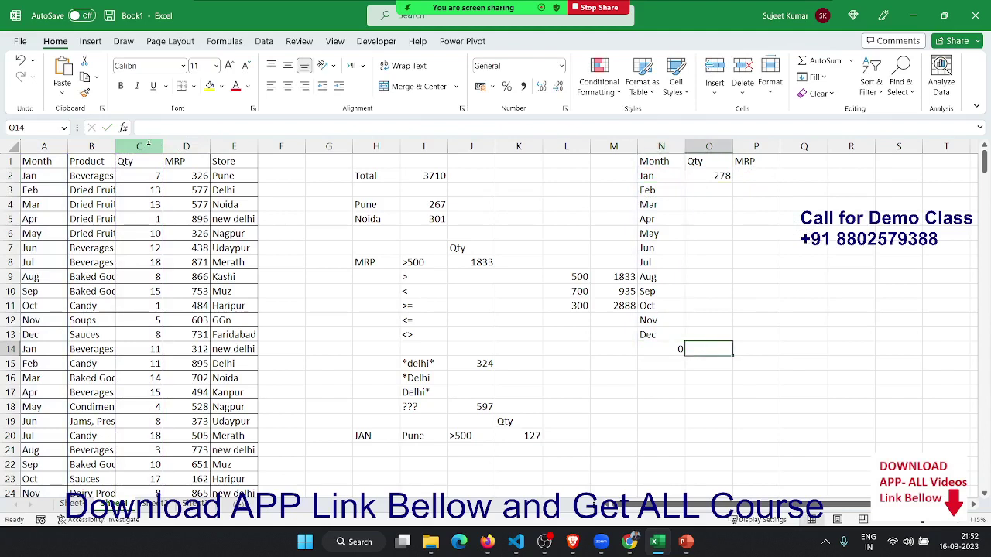
key(Up)
key(ctrl+shift+Up)
key(ctrl+d)
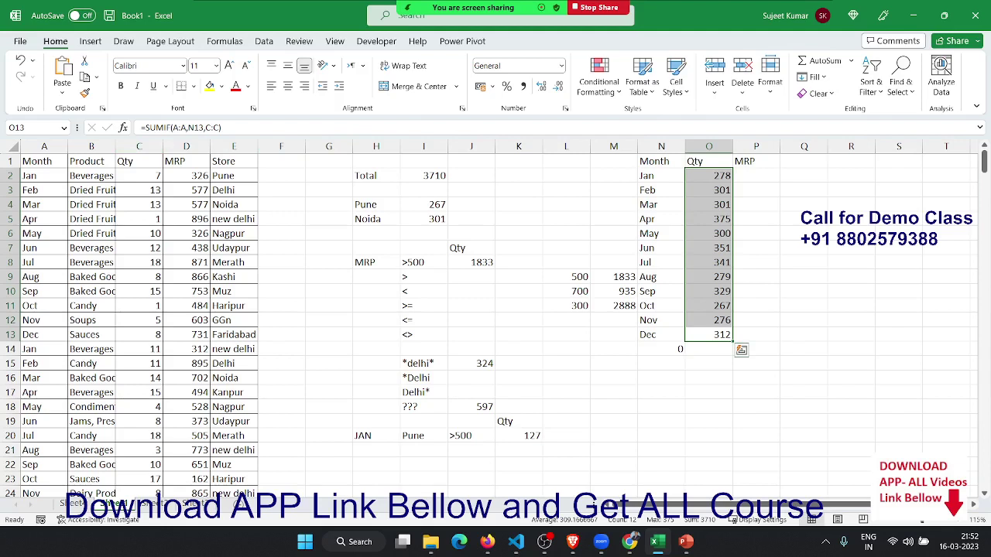
key(Escape)
key(alt+Tab)
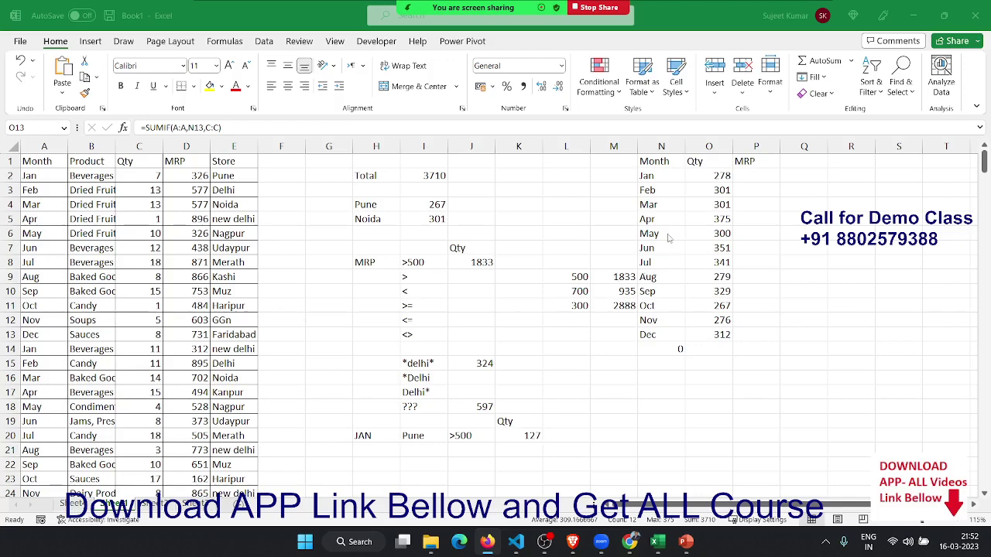
- Enter =AVERAGEIF(A:A,N2,D:D) in P2, giving Jan's average MRP of 507.276
key(shift+Up)
key(shift+Up)
key(shift+Up)
click(767, 178)
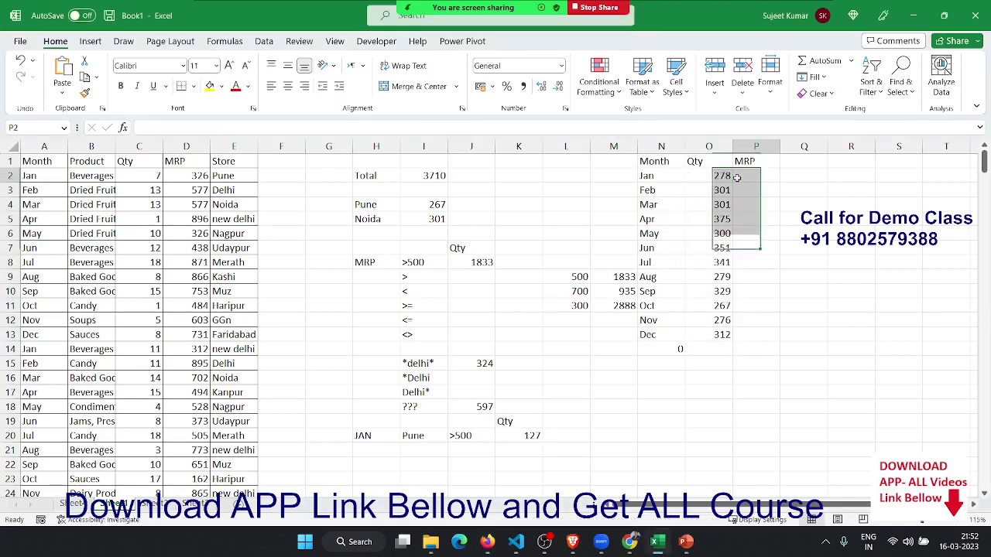
text(=av)
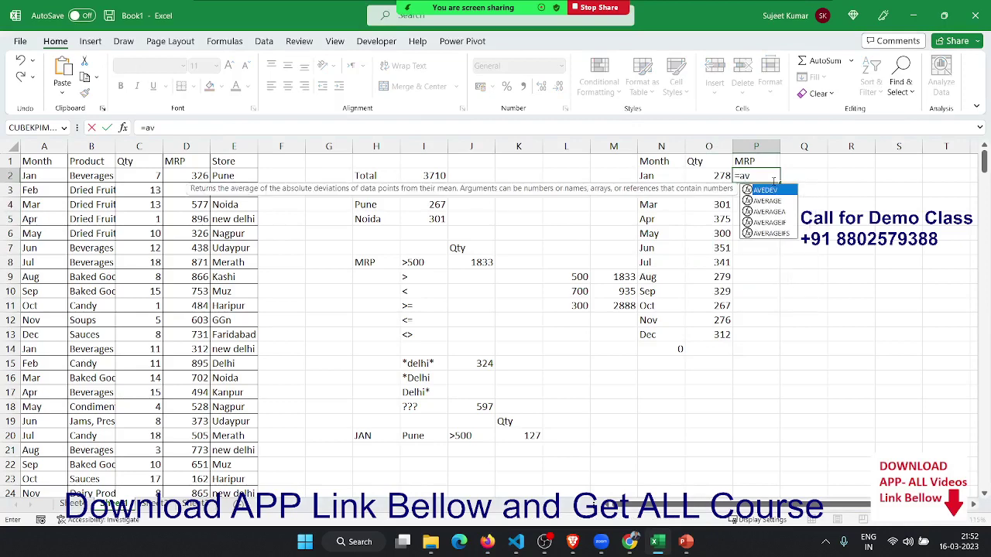
key(Down)
key(Down)
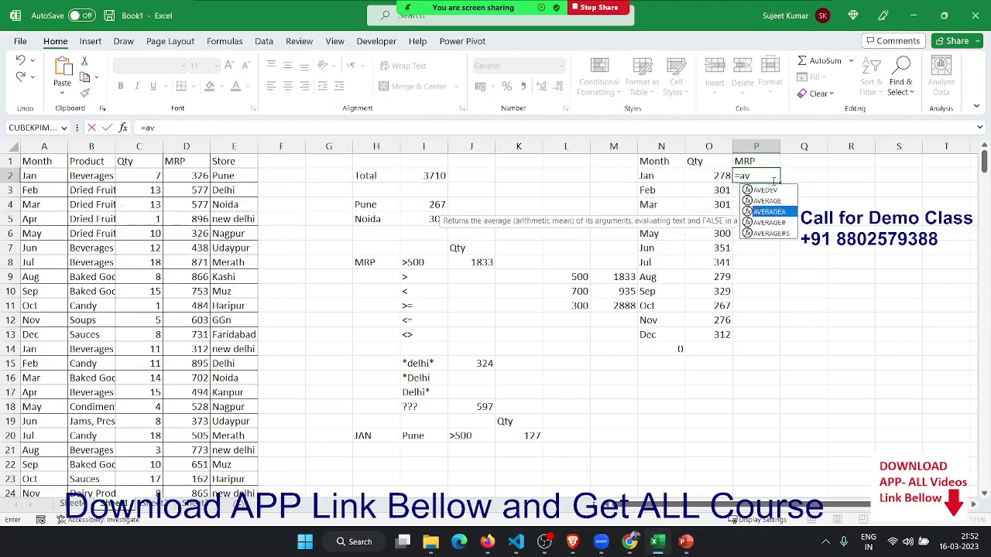
key(Down)
key(Tab)
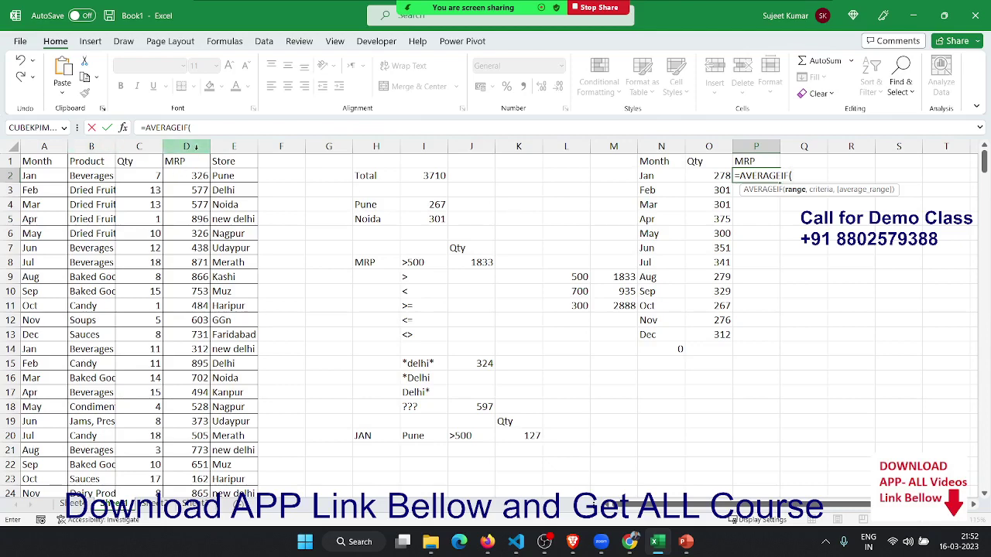
click(44, 146)
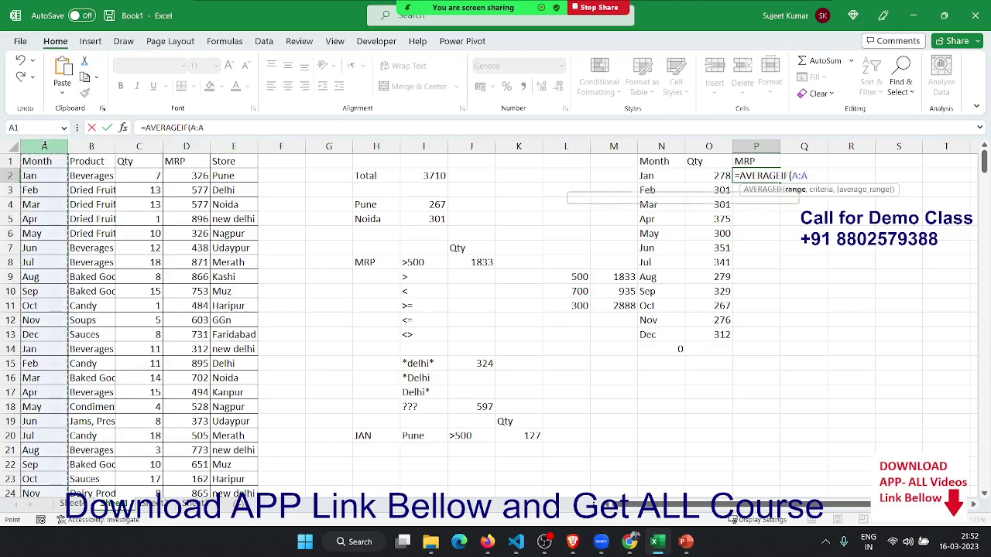
text(,)
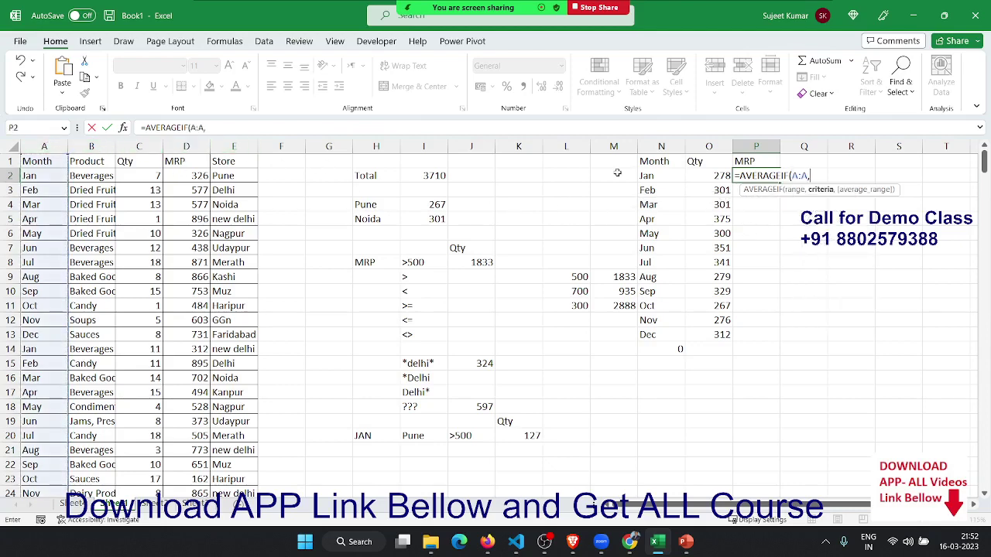
click(643, 179)
text(,)
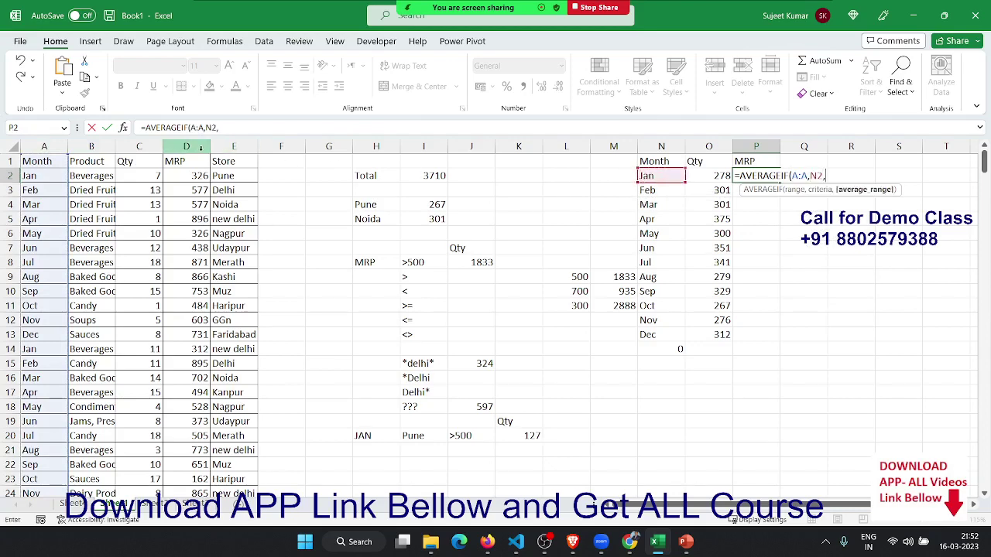
click(199, 147)
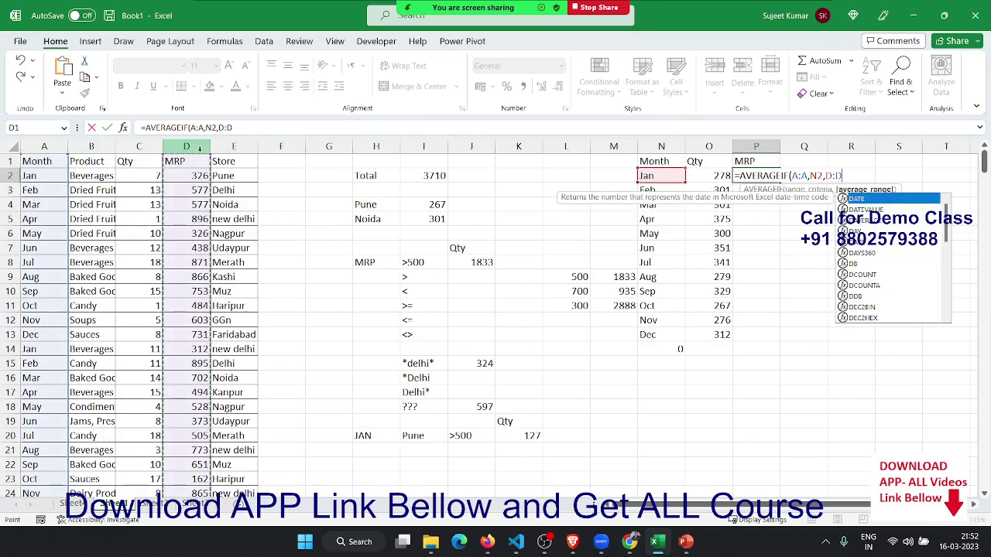
key(Return)
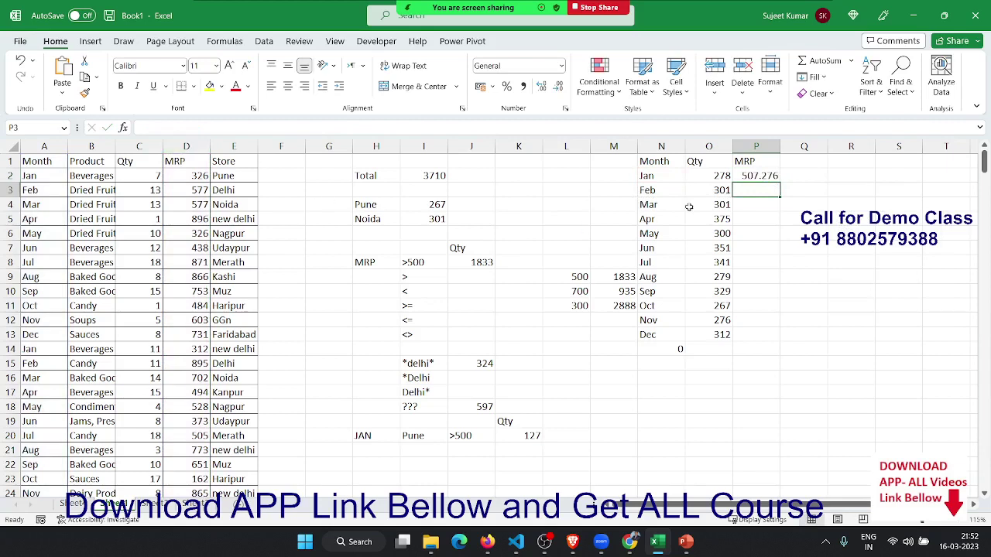
- Fill the AVERAGEIF formula down to P13, ending at 437.893 for Dec
click(745, 179)
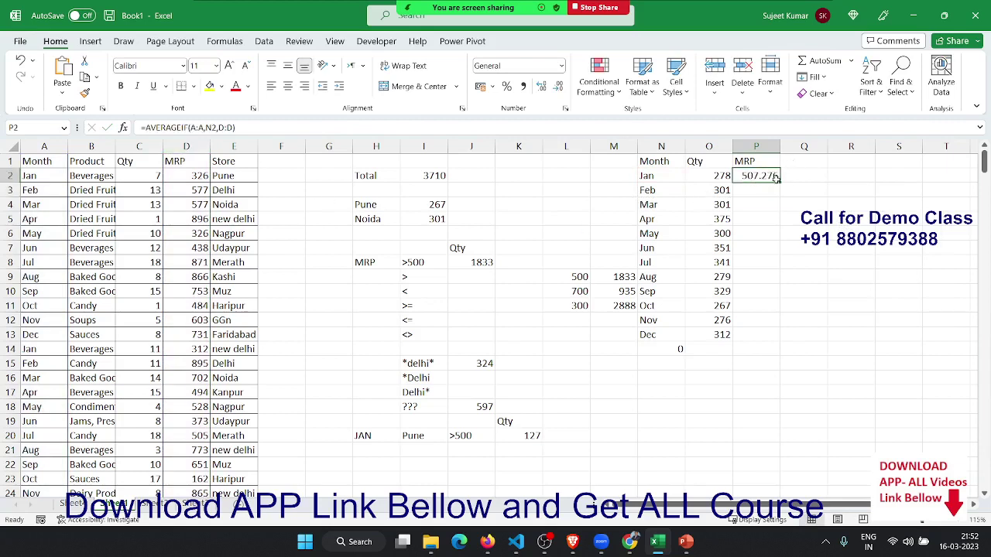
drag(779, 183, 783, 347)
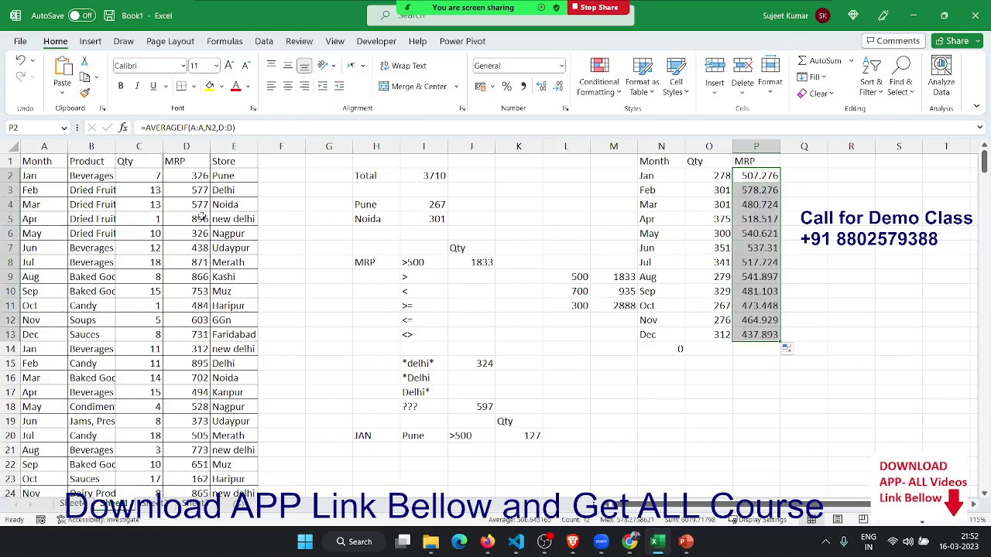
click(63, 175)
- Change C2's quantity from 7 to 70, raising the total to 3773 and Jan to 341
click(147, 177)
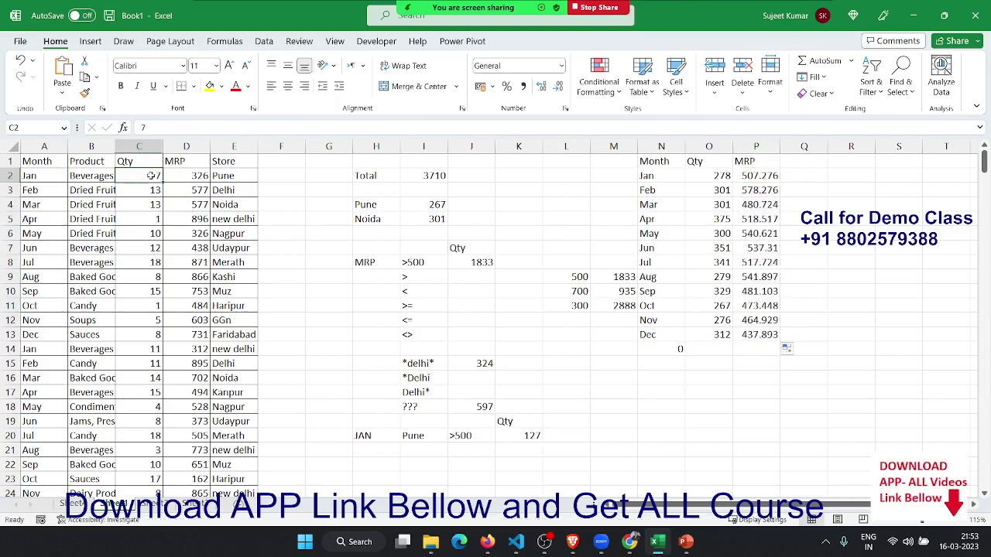
text(70)
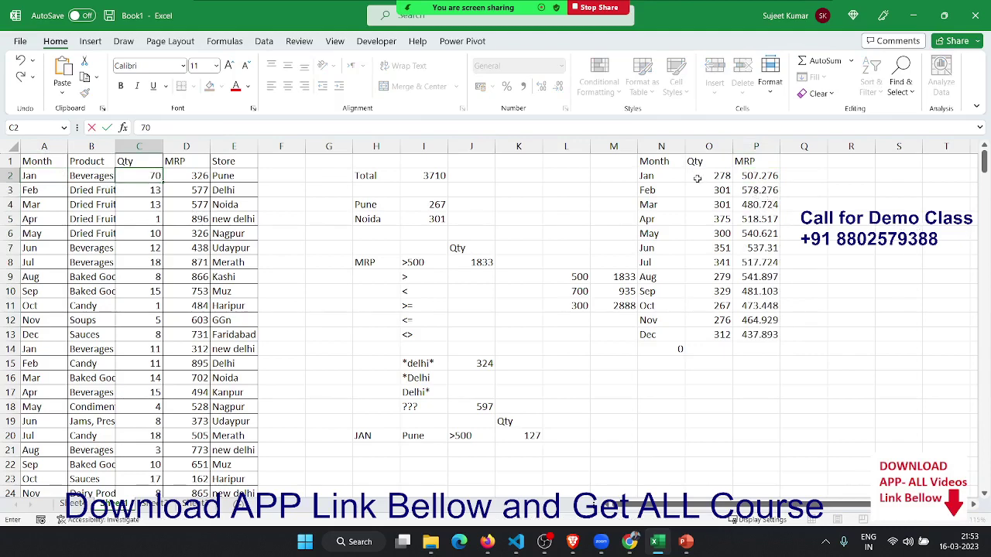
key(Return)
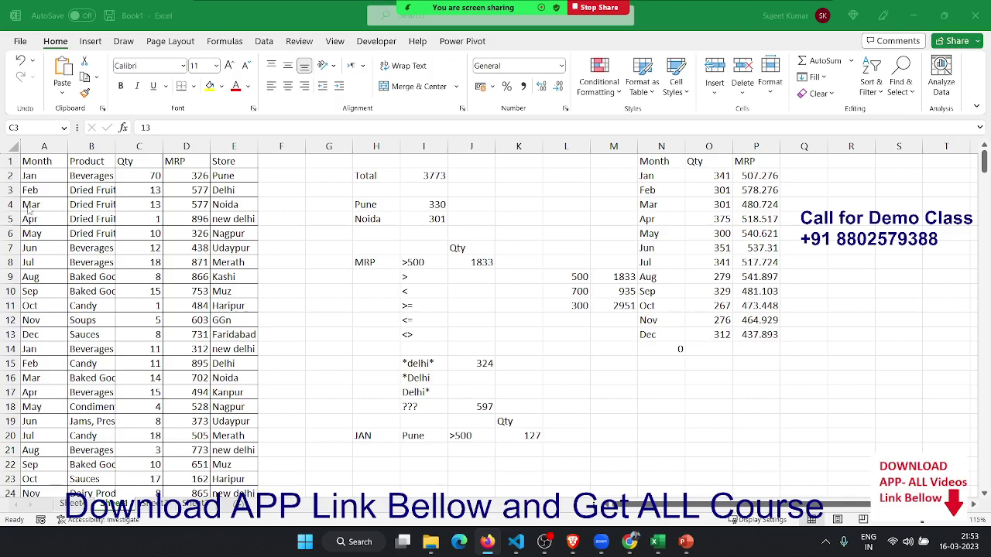
- Turn on AutoFilter and filter the Month column to Jan only
click(41, 162)
key(ctrl+shift+l)
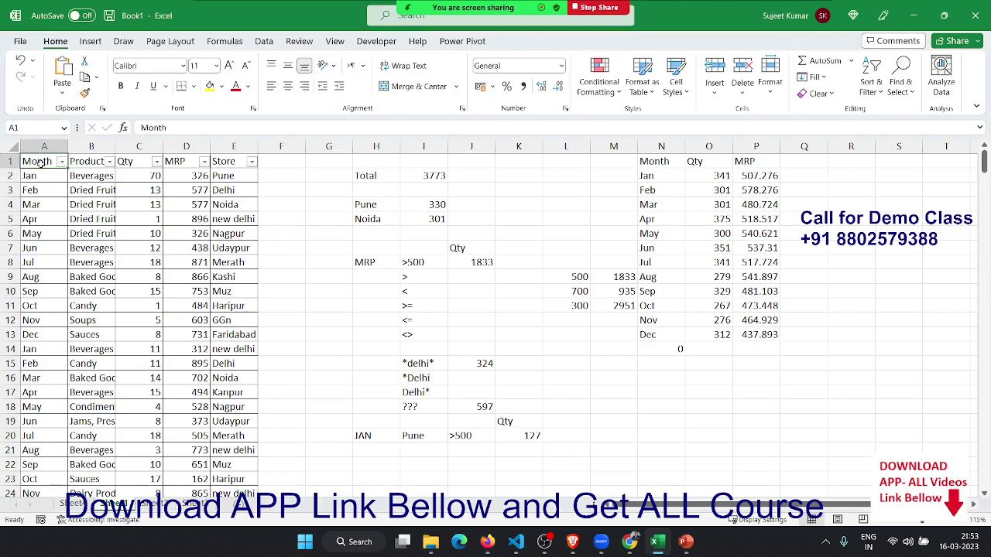
click(63, 162)
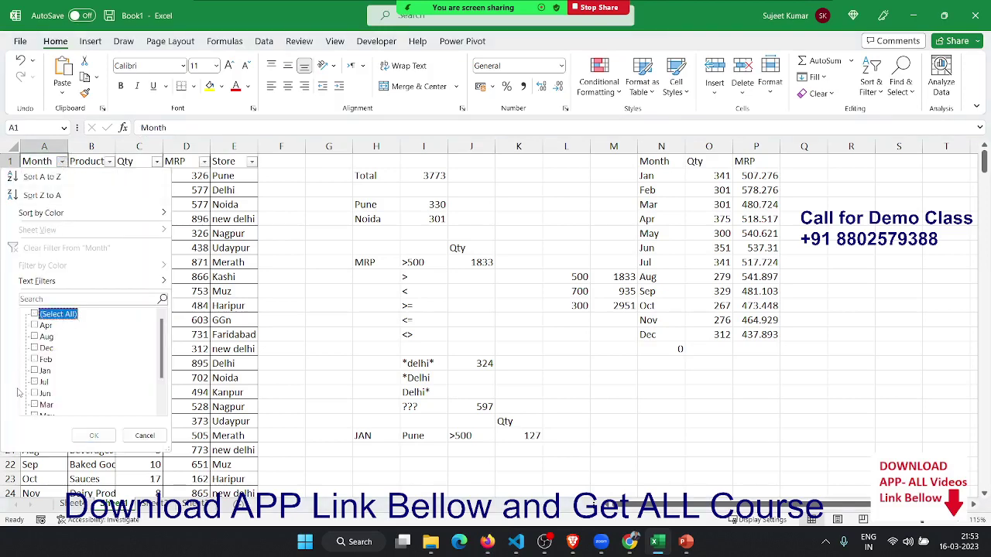
click(44, 371)
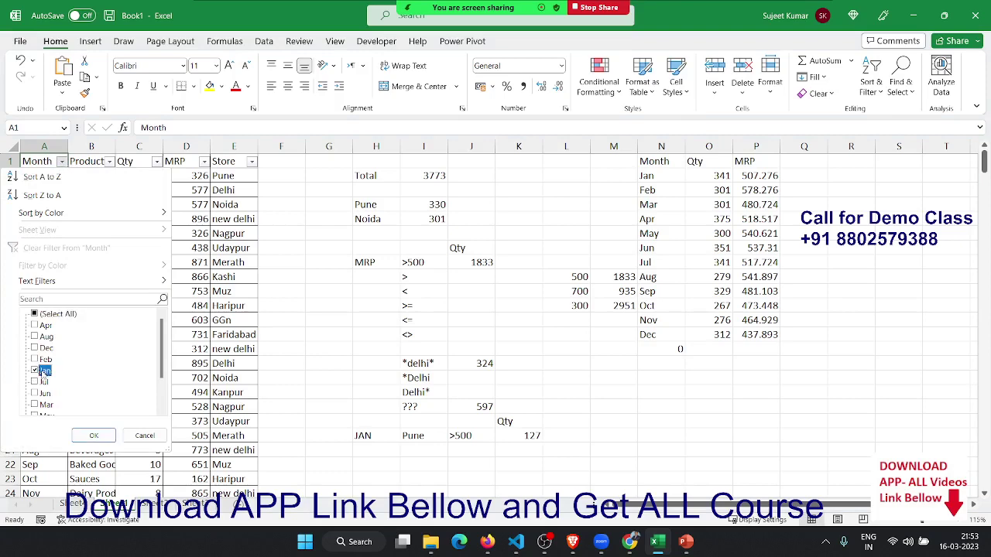
click(94, 436)
- Select the filtered Qty and MRP values to review their figures
key(Right)
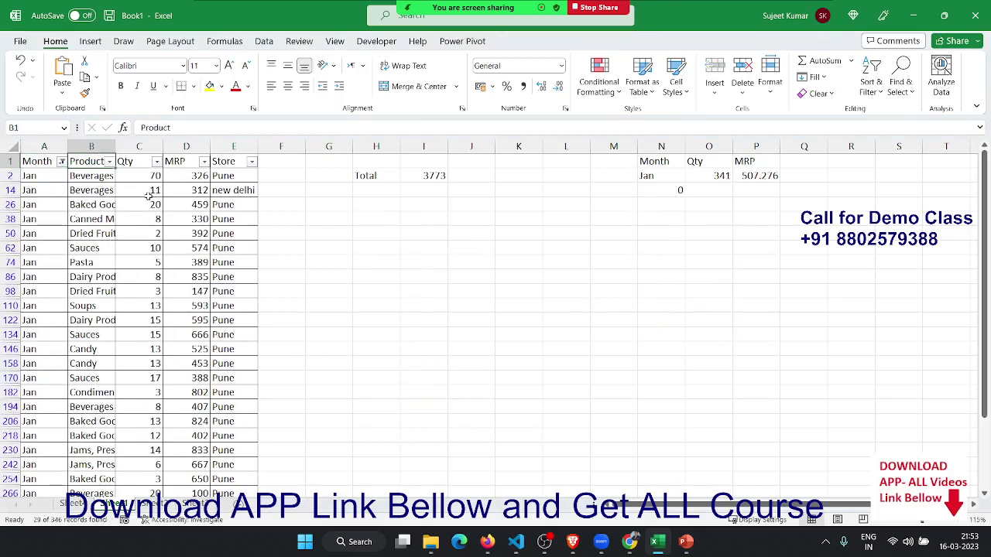
key(Right)
key(Down)
key(ctrl+shift+Down)
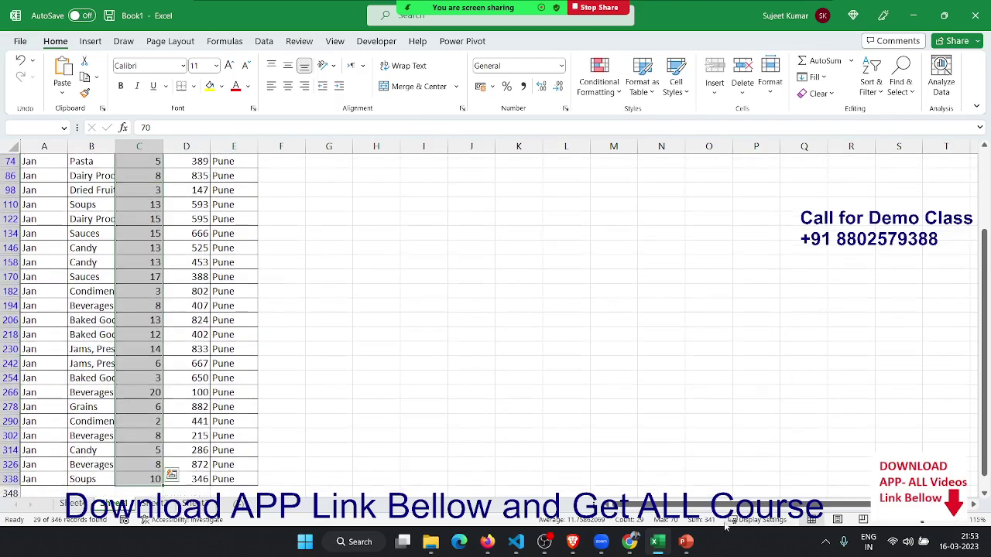
key(ctrl+q)
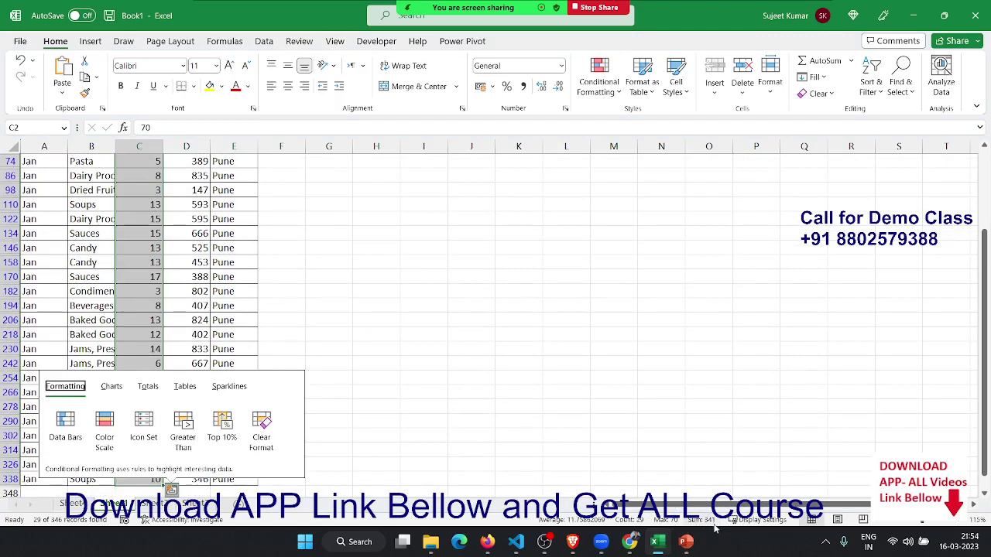
key(Escape)
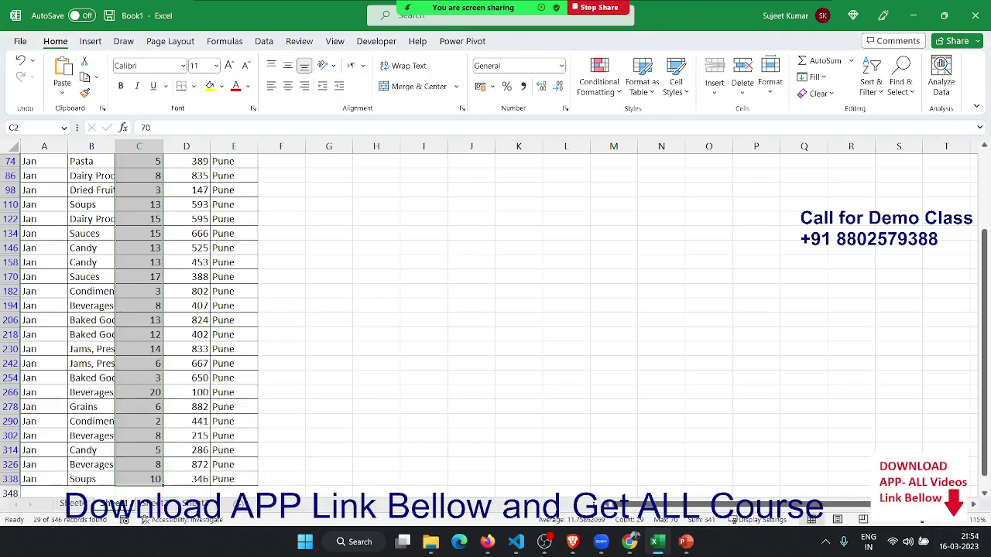
key(ctrl+Up)
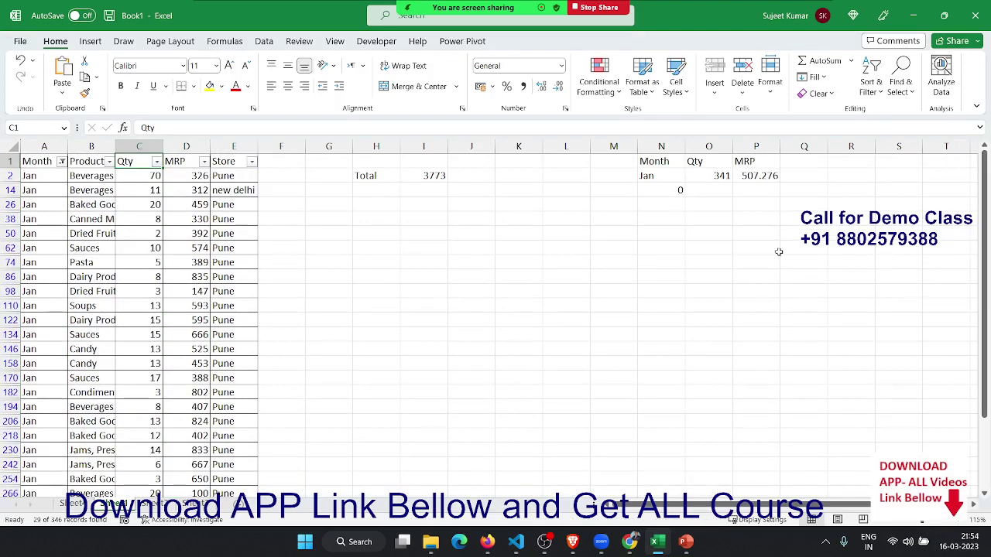
key(ctrl)
click(188, 178)
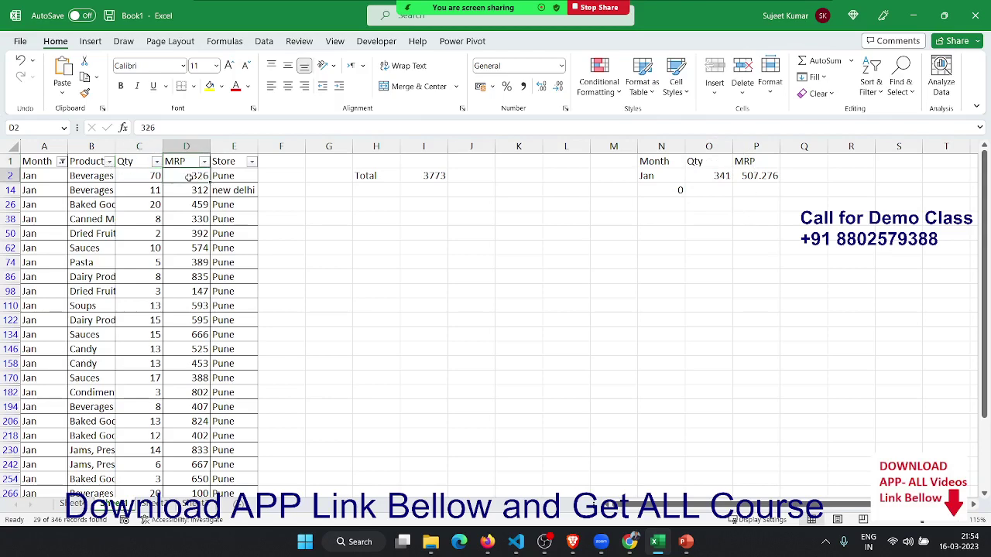
key(ctrl+shift+Down)
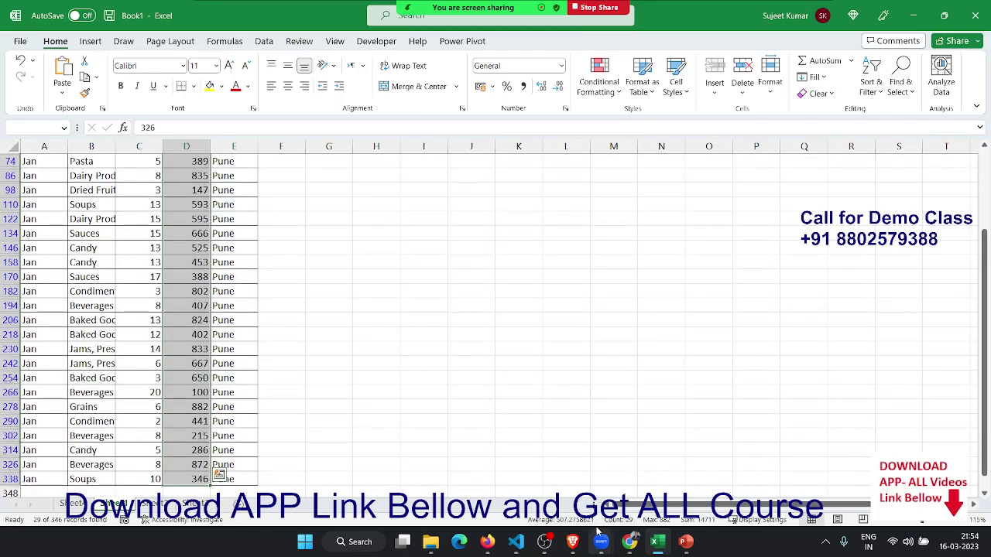
click(621, 380)
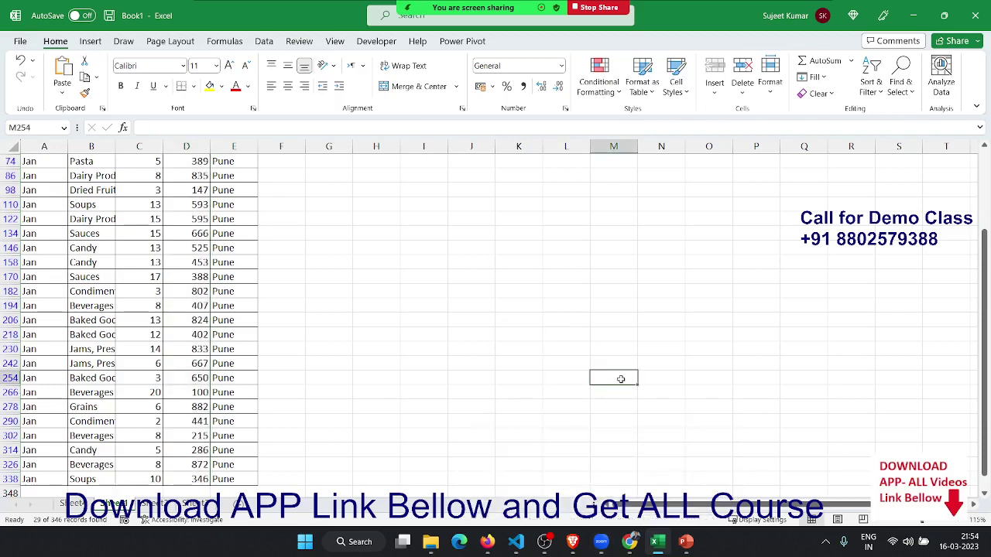
key(ctrl+Up)
- Clear the Jan filter with Ctrl+Shift+L so all 346 sales rows show again
key(Left)
key(Left)
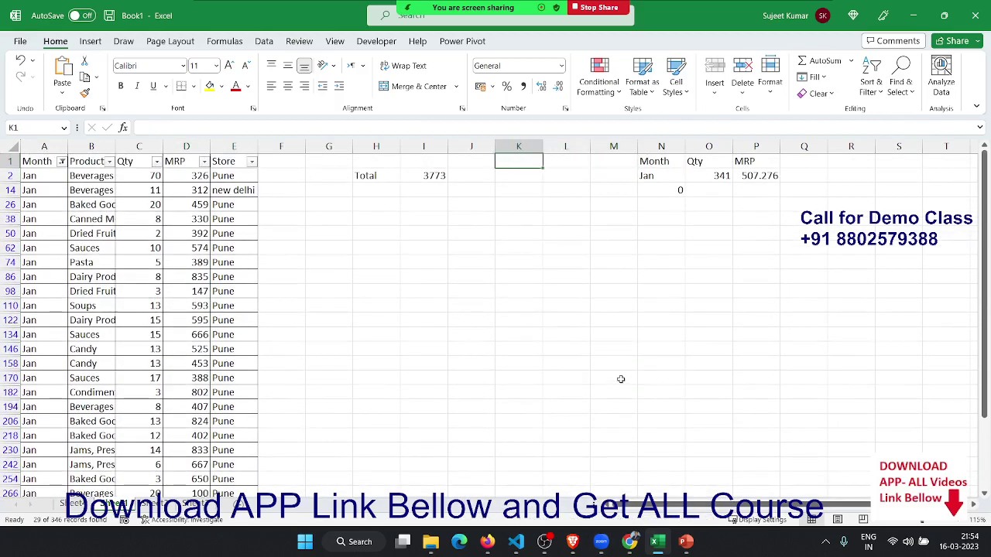
key(Left)
key(ctrl+Left)
key(ctrl+Left)
key(ctrl+shift+l)
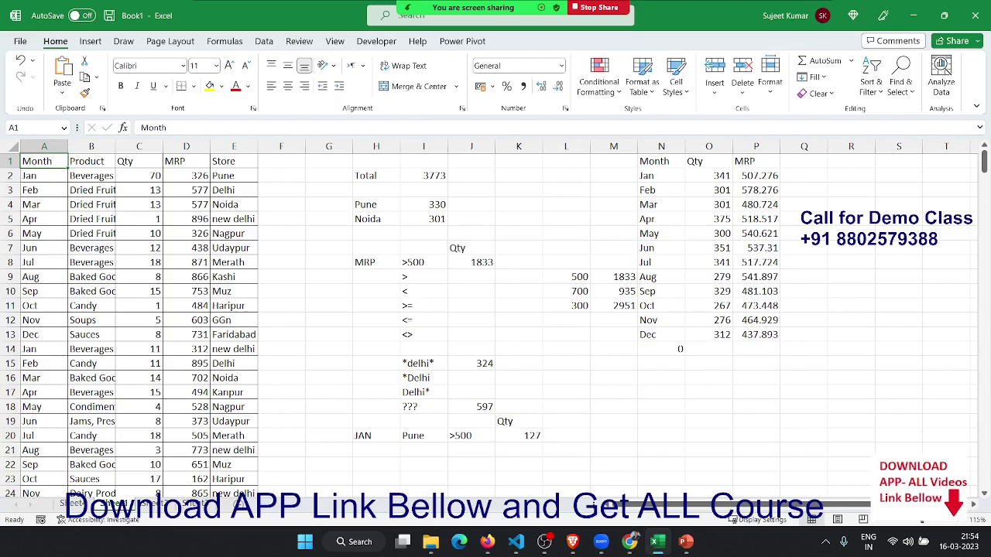
key(alt+Tab)
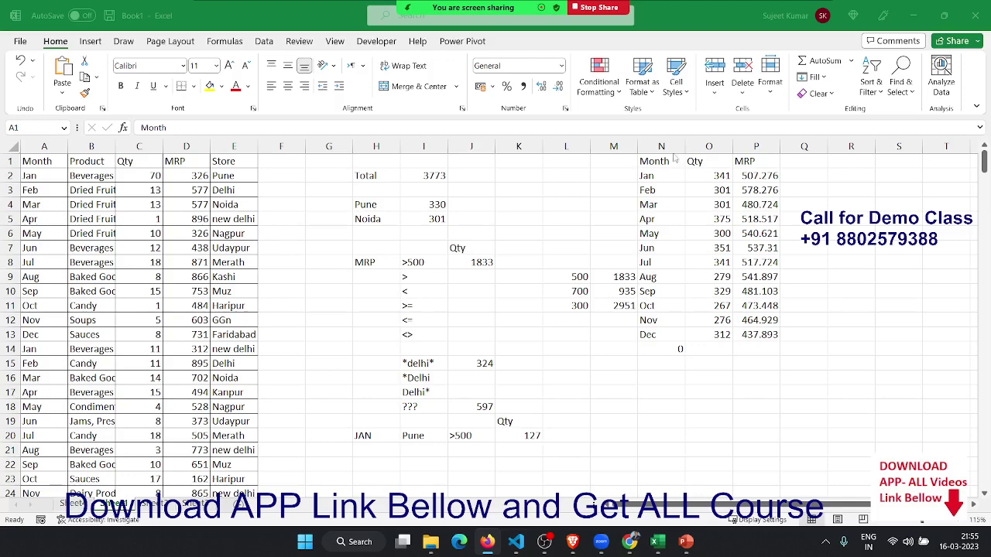
- Enter =AVERAGE(D:D) in J2 to show the overall average MRP of 506.962
click(472, 206)
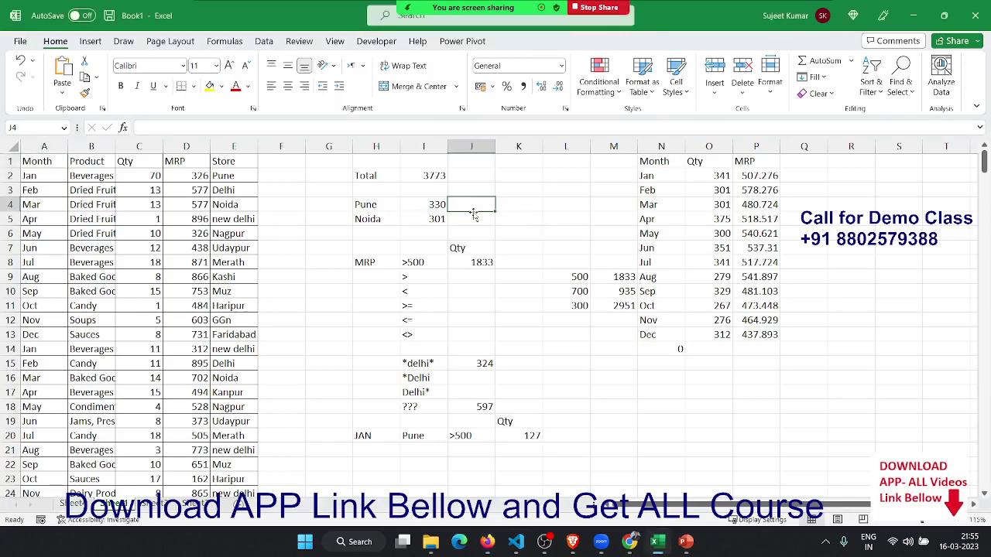
click(471, 177)
text(=)
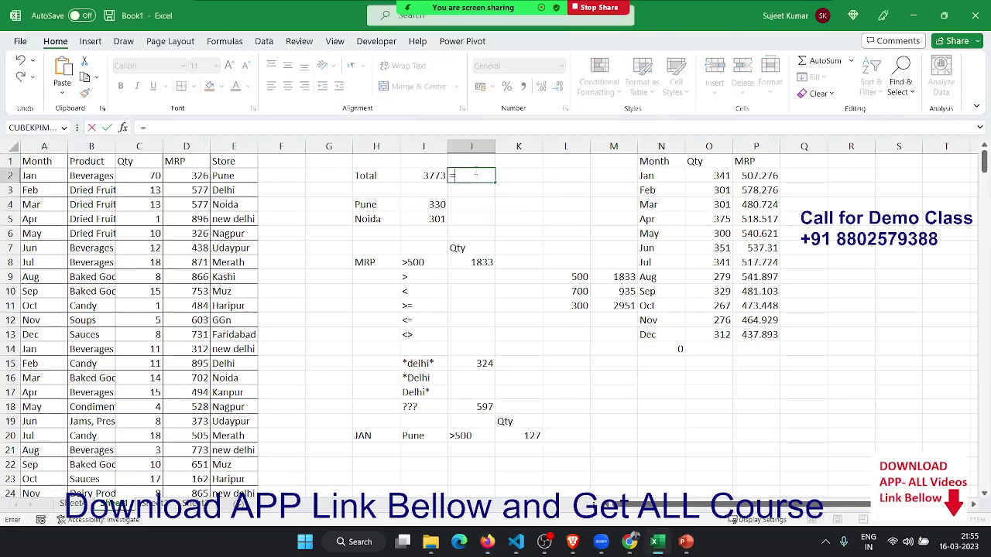
text(av)
key(Down)
key(Down)
key(Down)
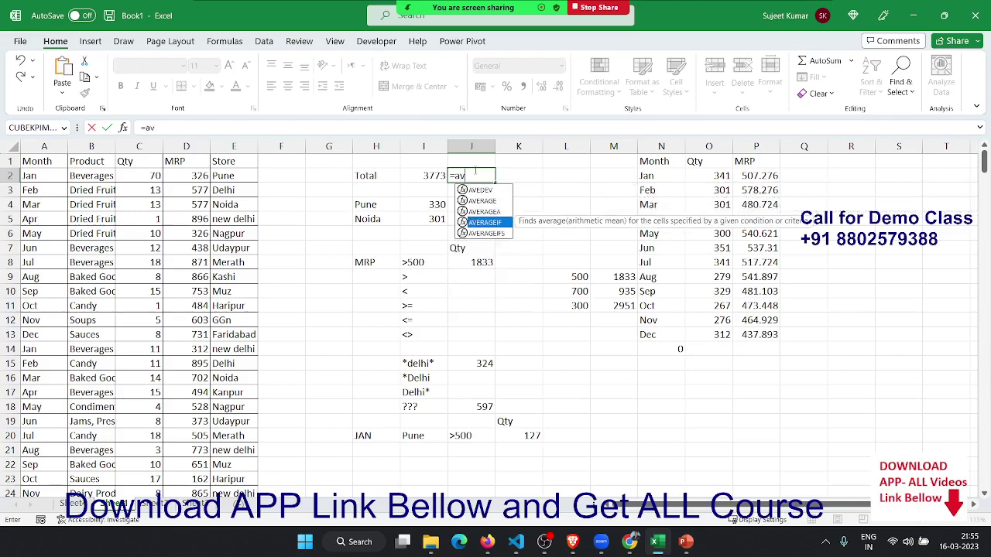
key(Tab)
key(BackSpace)
key(BackSpace)
key(BackSpace)
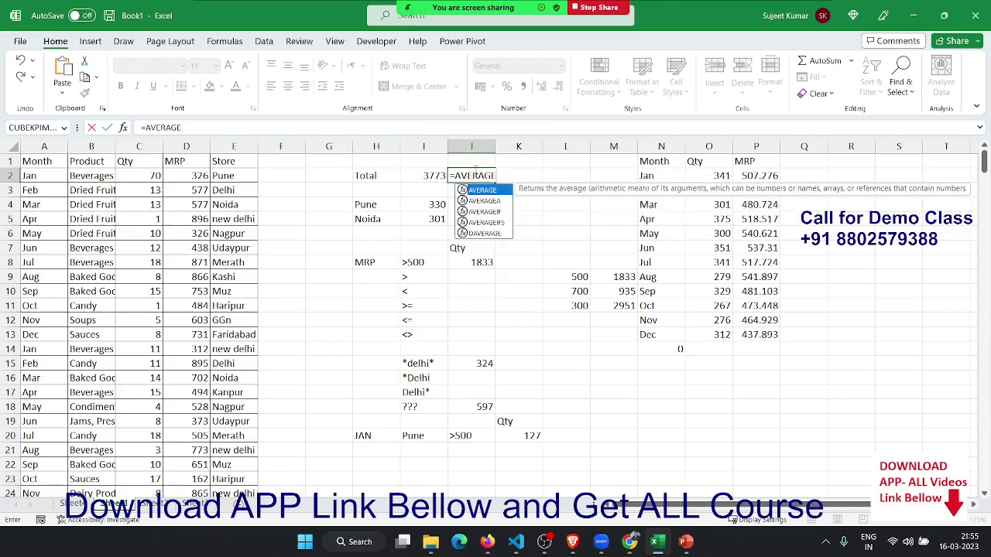
text(()
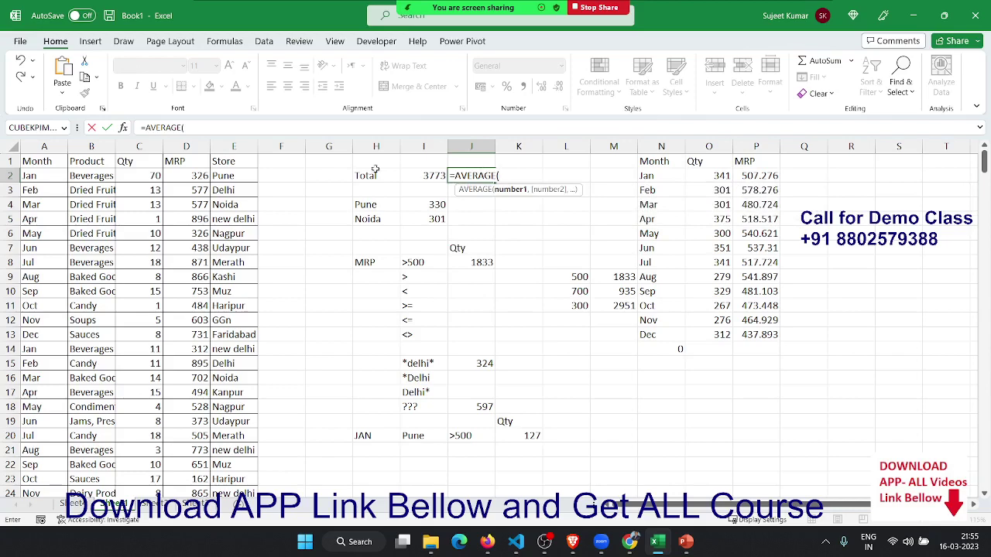
click(200, 150)
key(Return)
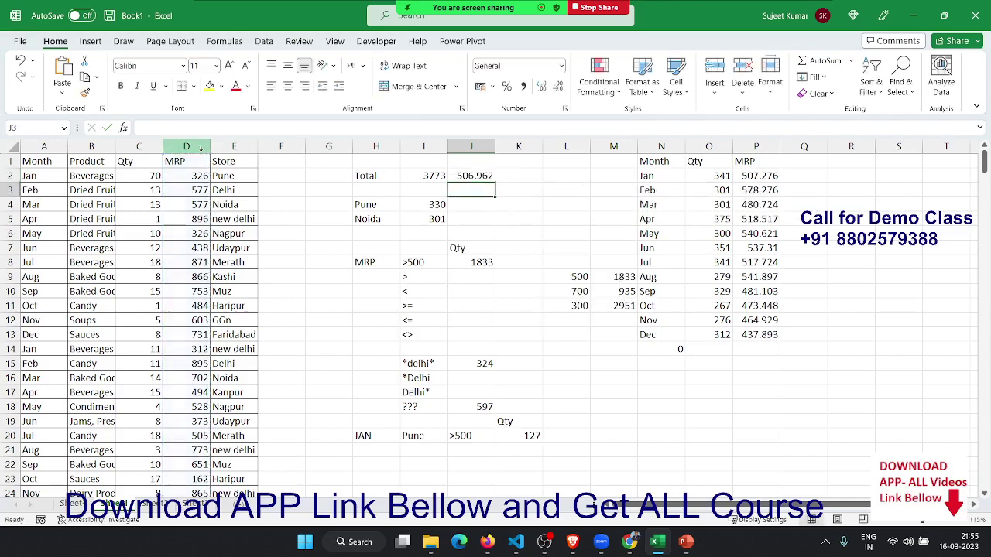
- Enter =AVERAGEIF(E:E,H4,D:D) in J4, giving Pune's average MRP of 514.25
click(466, 209)
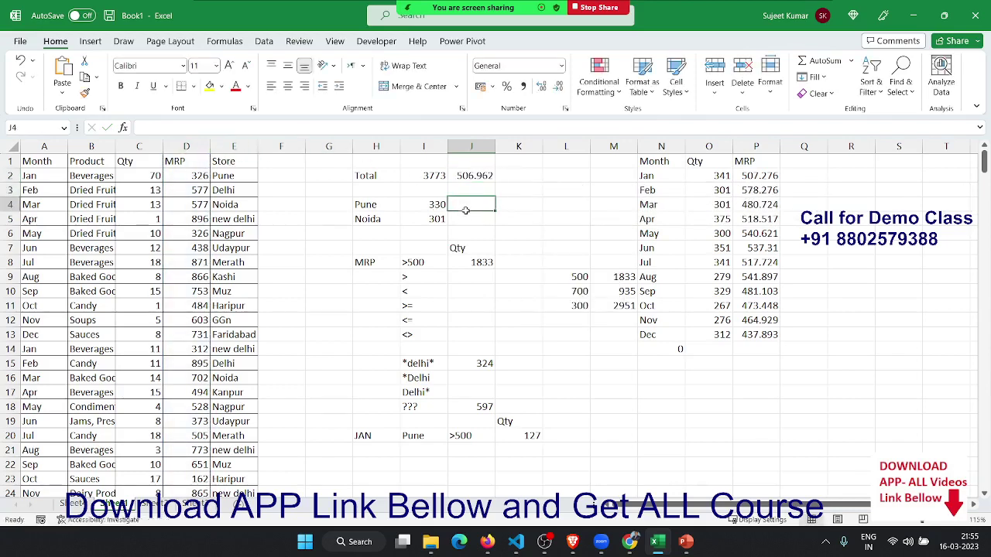
text(=av)
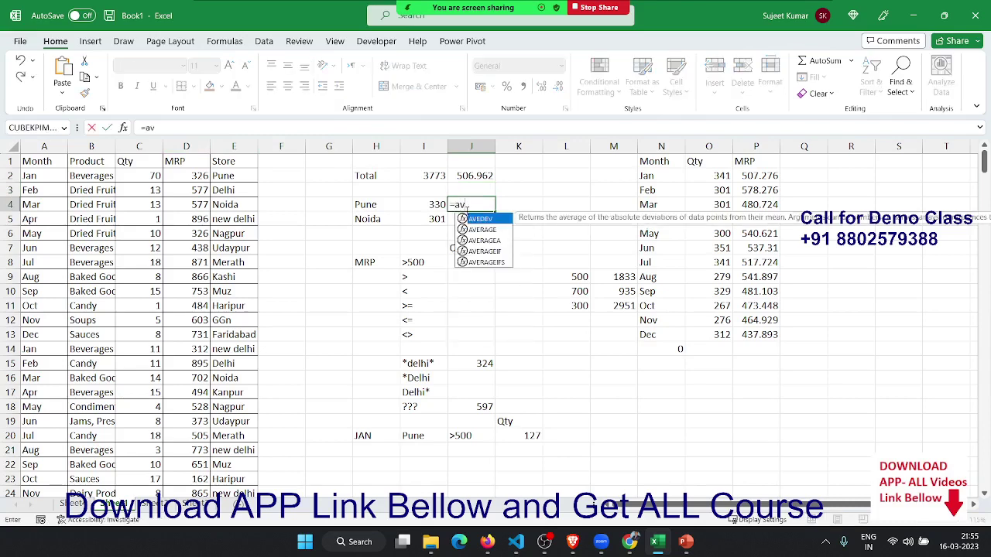
key(Down)
key(Down)
key(Down)
key(Down)
key(Up)
key(Tab)
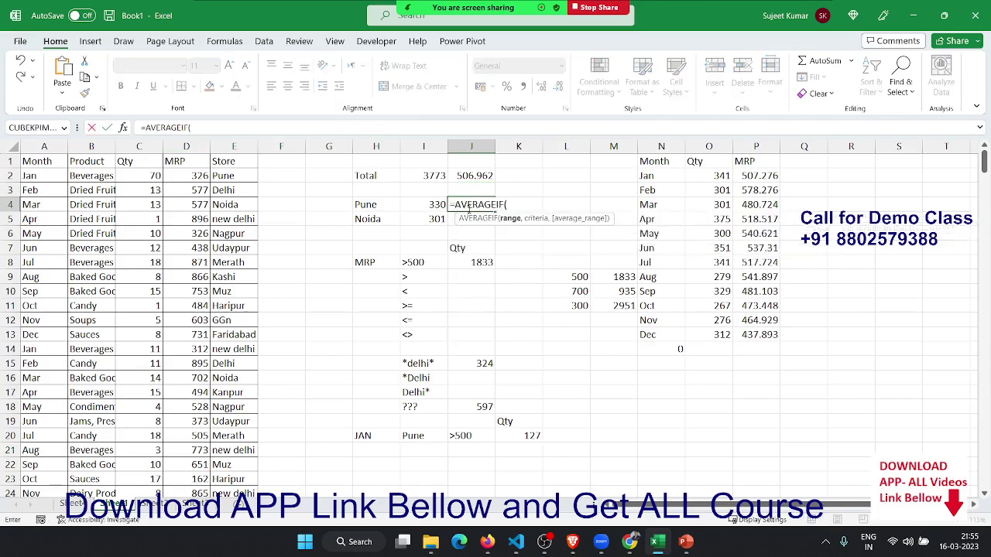
click(234, 146)
text(,)
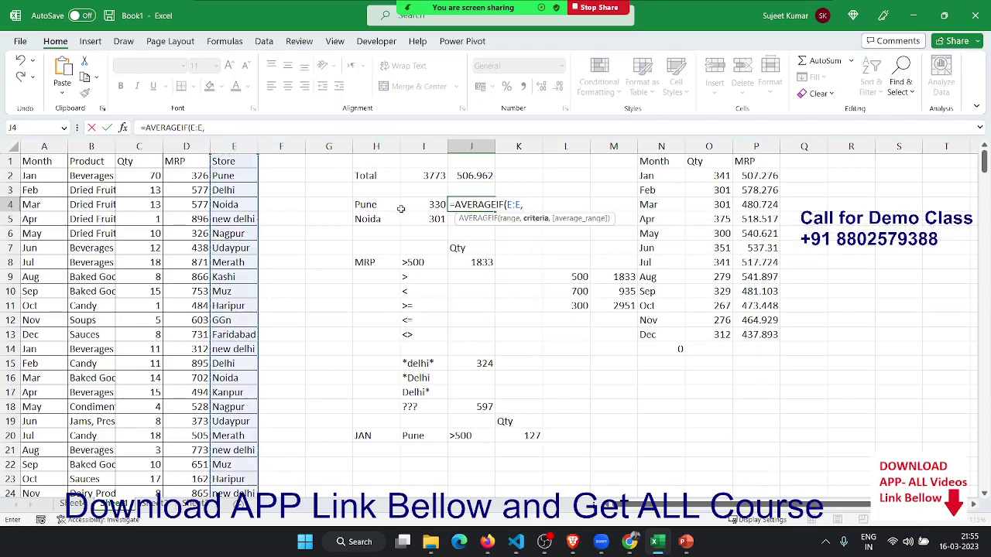
click(376, 206)
text(,)
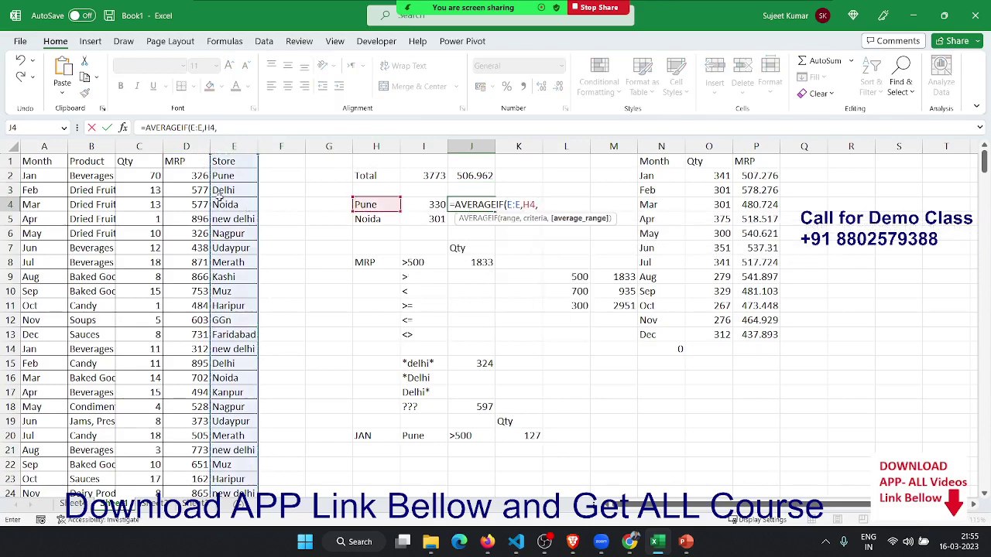
click(188, 146)
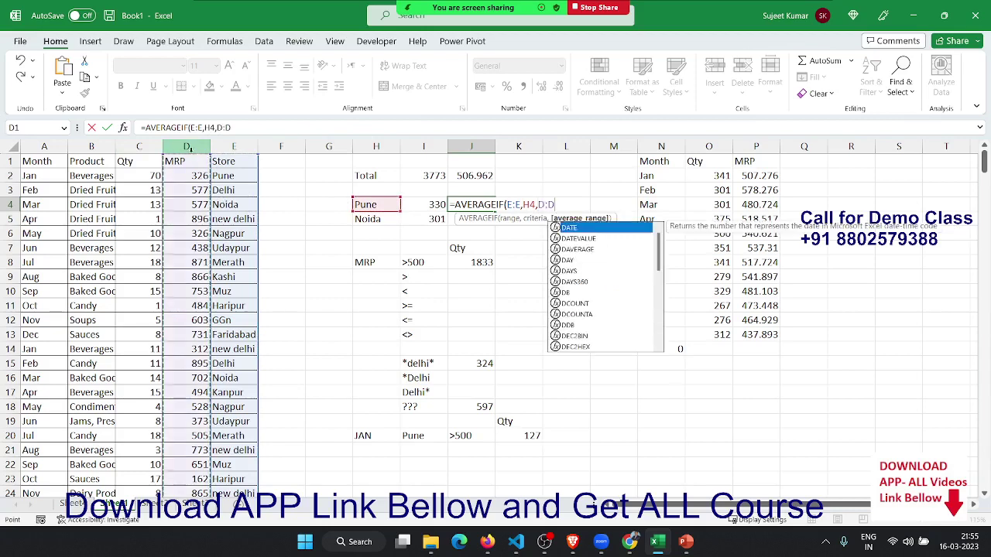
key(Return)
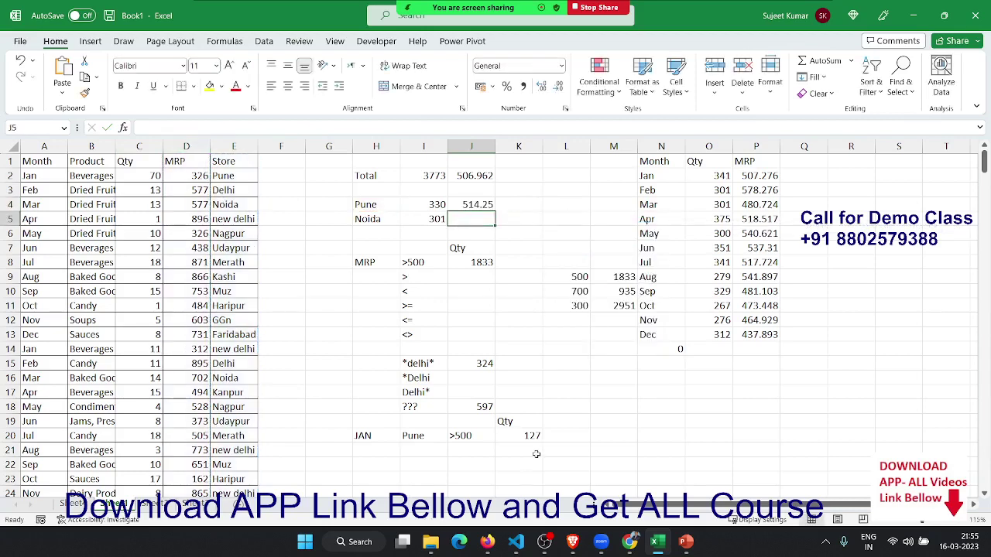
click(560, 435)
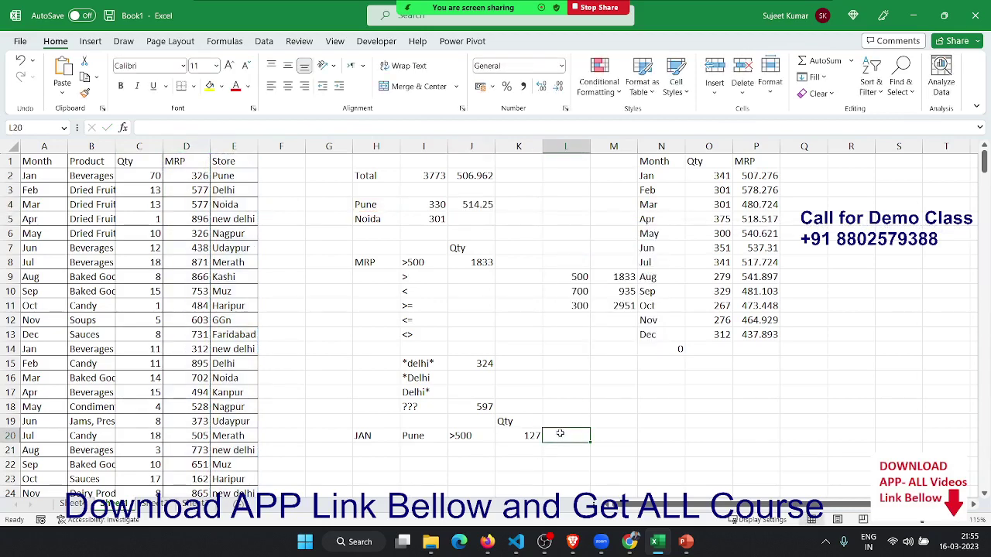
- Start an AVERAGEIFS in L20 over MRP column D, with Month column A matching JAN in H20
text(=av)
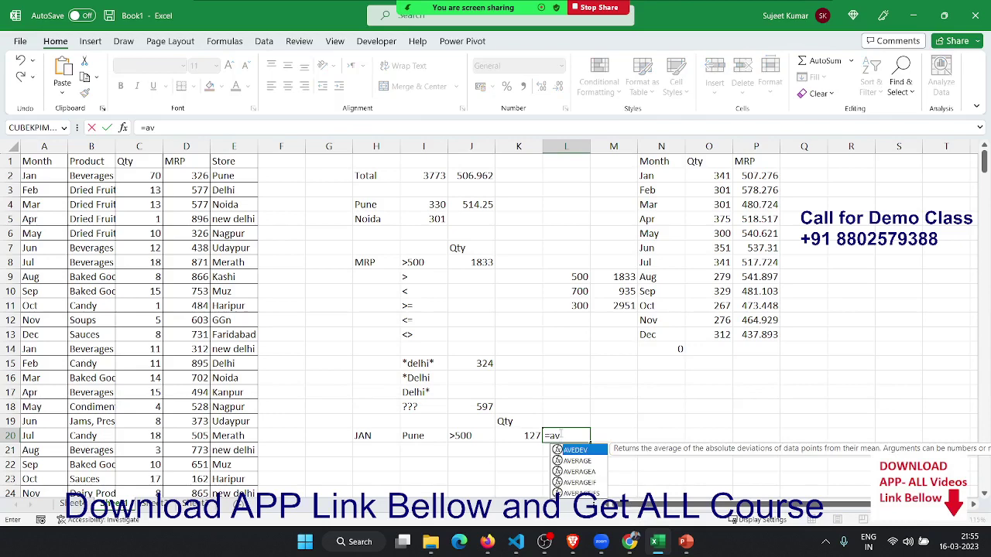
key(Down)
key(Down)
key(Down)
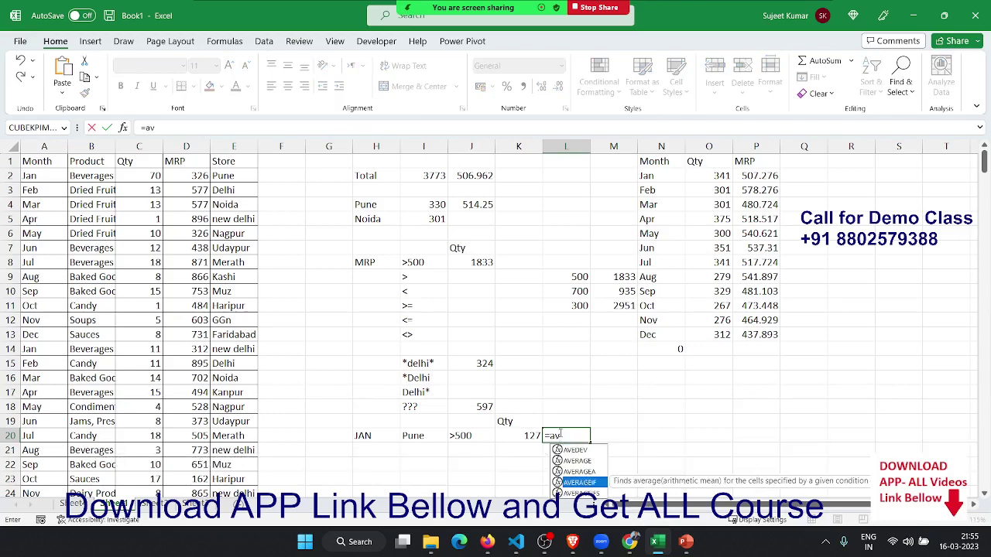
key(Tab)
key(BackSpace)
key(Down)
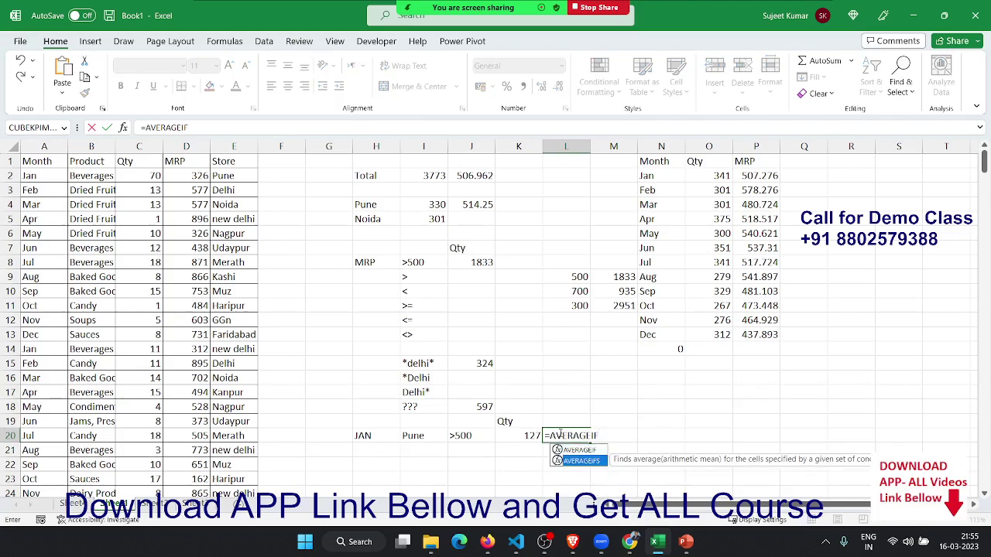
key(Tab)
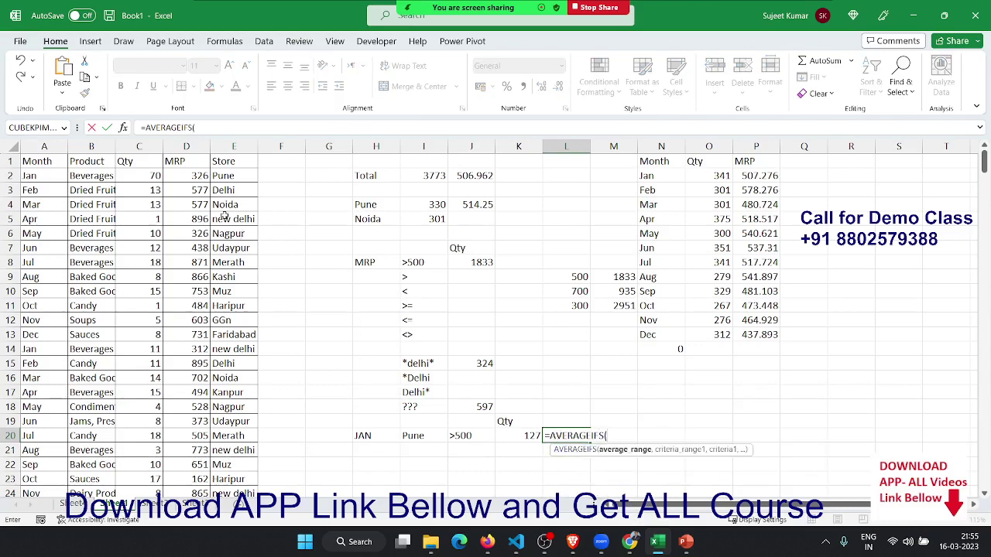
click(176, 146)
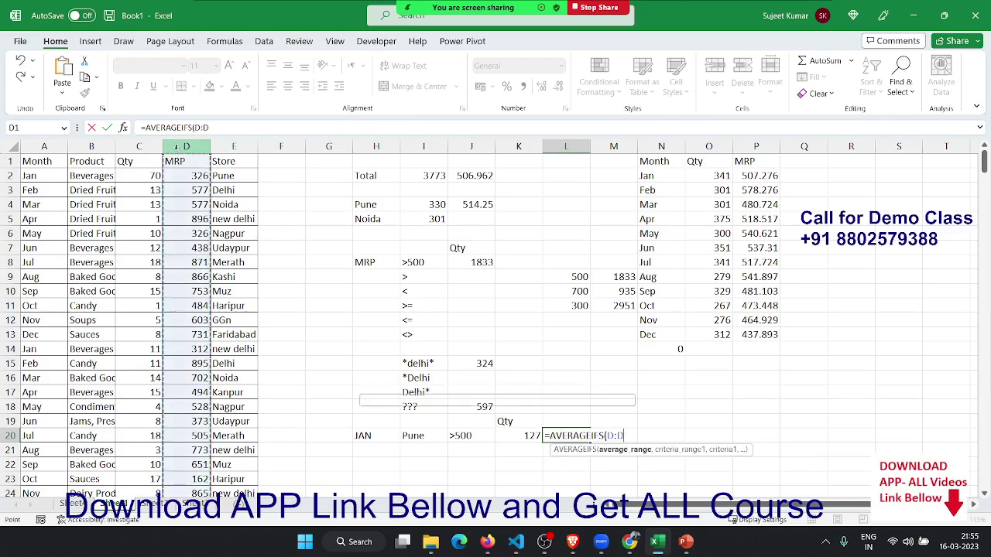
text(,)
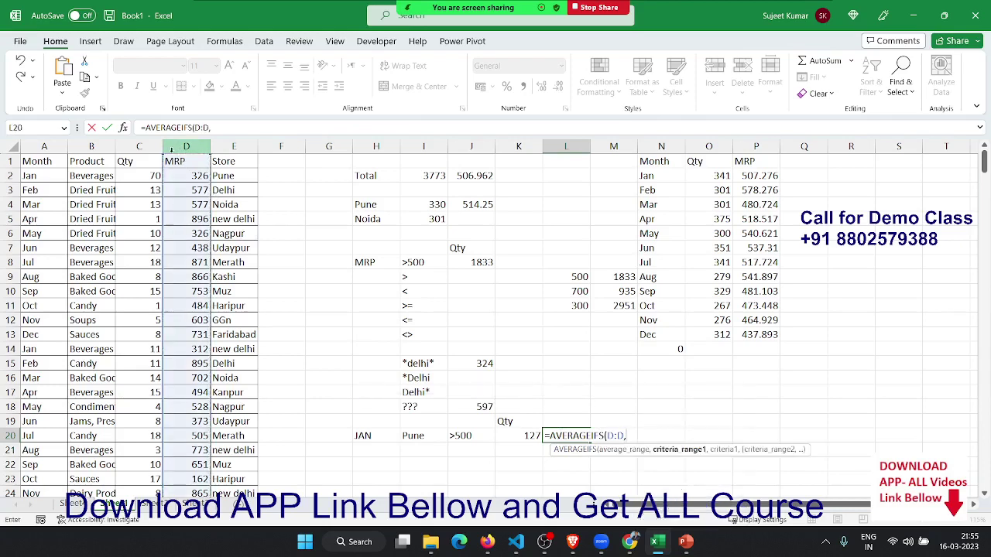
click(44, 146)
text(,)
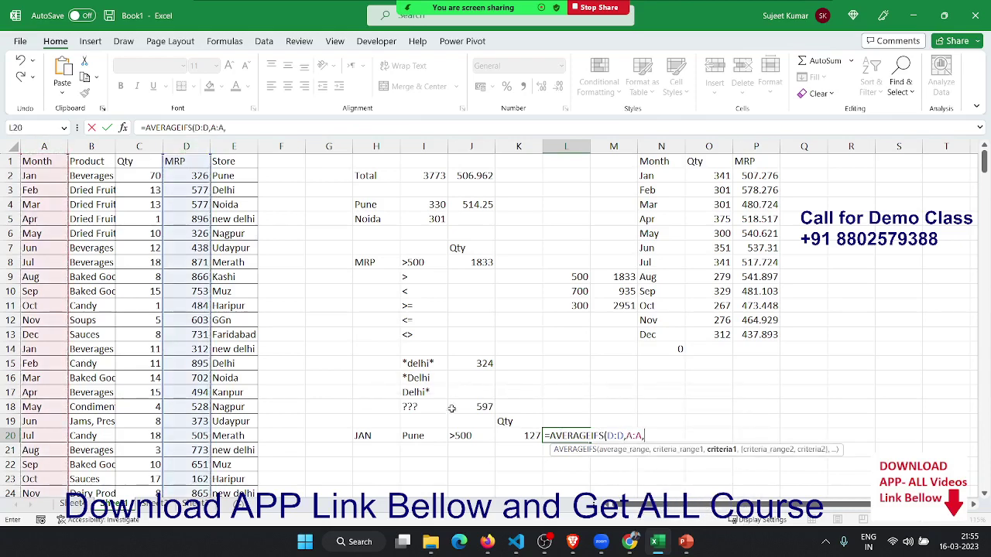
click(378, 436)
text(,)
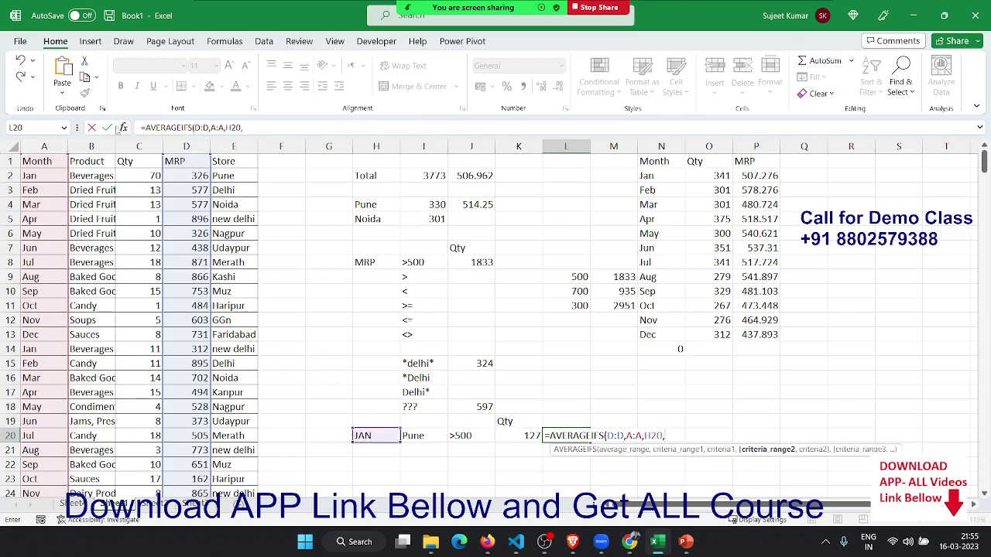
- Add the Store = Pune (I20) and MRP >500 (J20) criteria to complete the 716.769 average
click(234, 146)
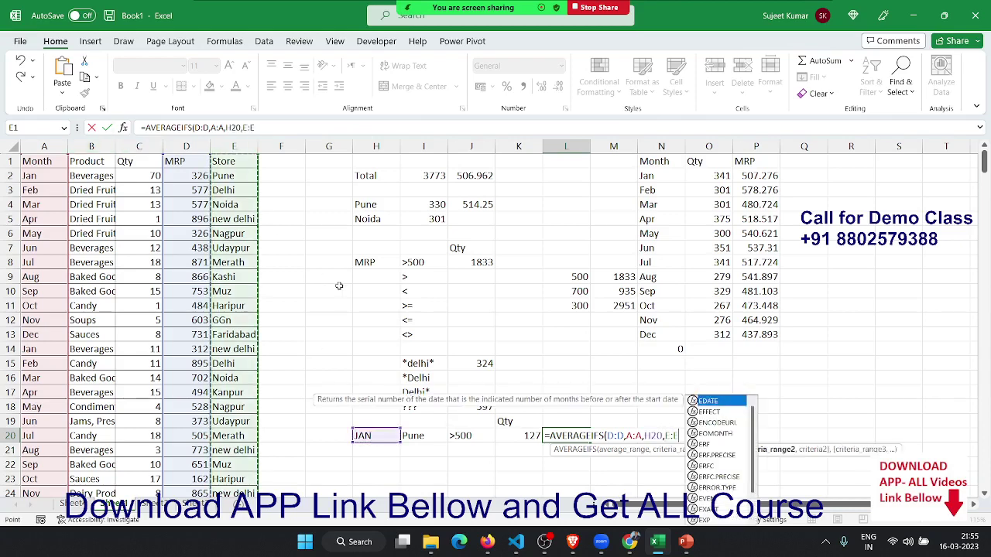
text(,)
click(423, 436)
text(,)
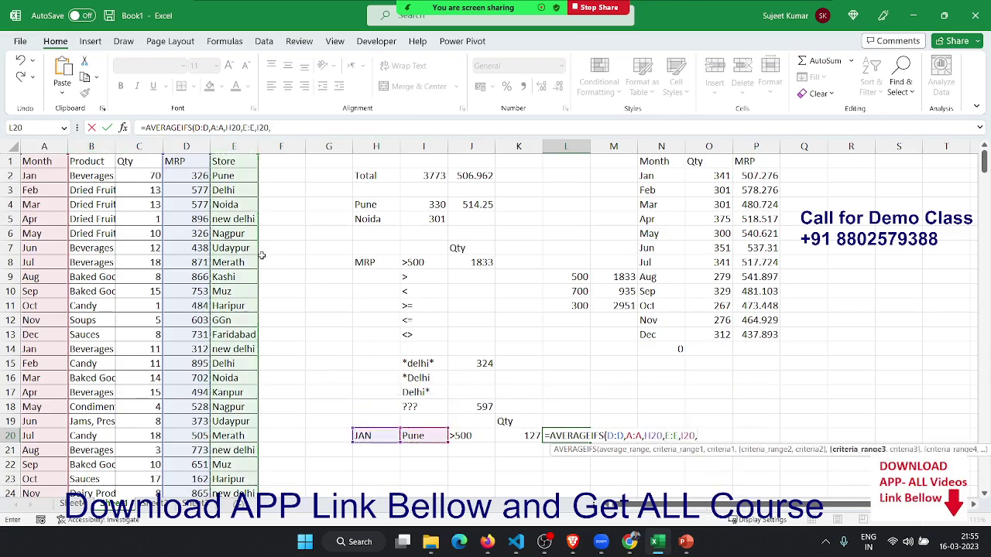
click(186, 146)
text(,)
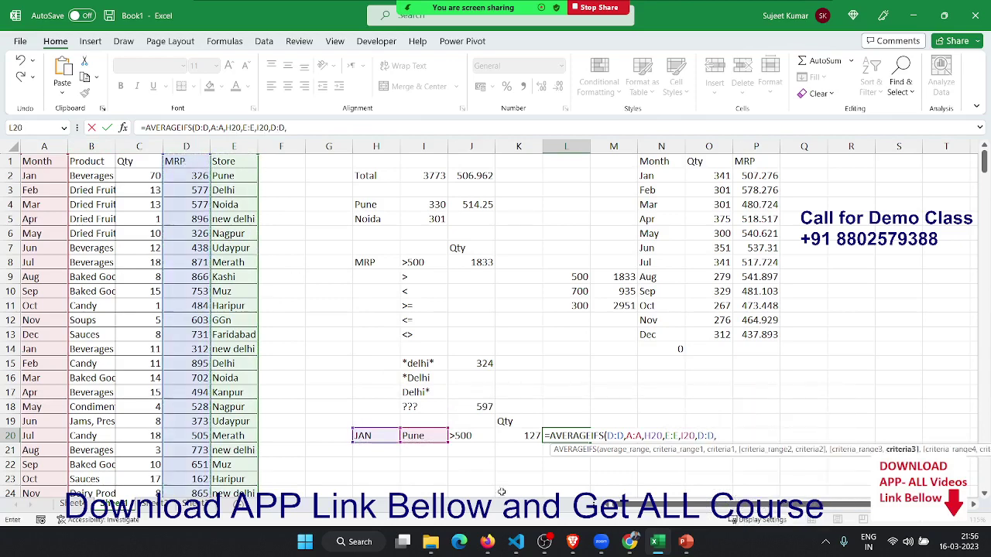
click(478, 440)
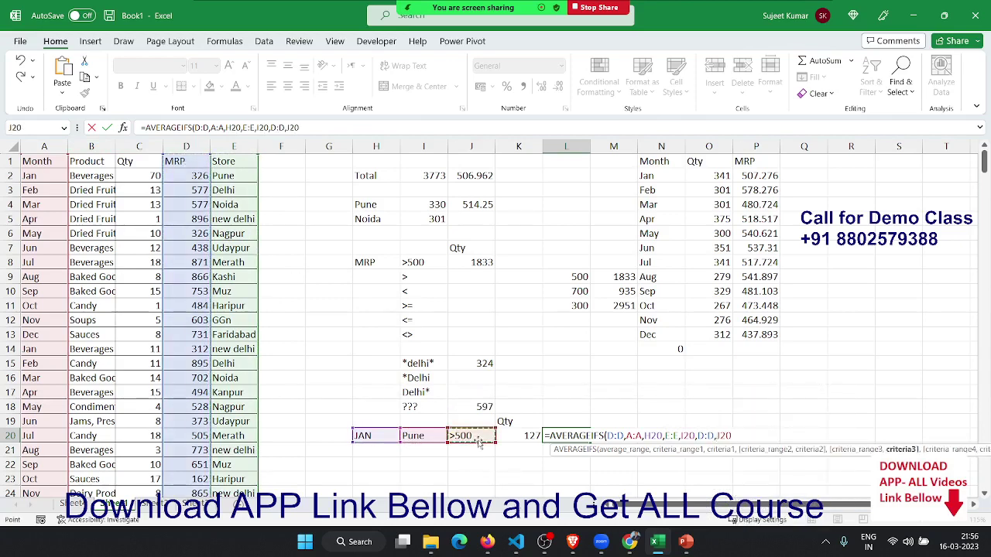
key(Return)
key(Up)
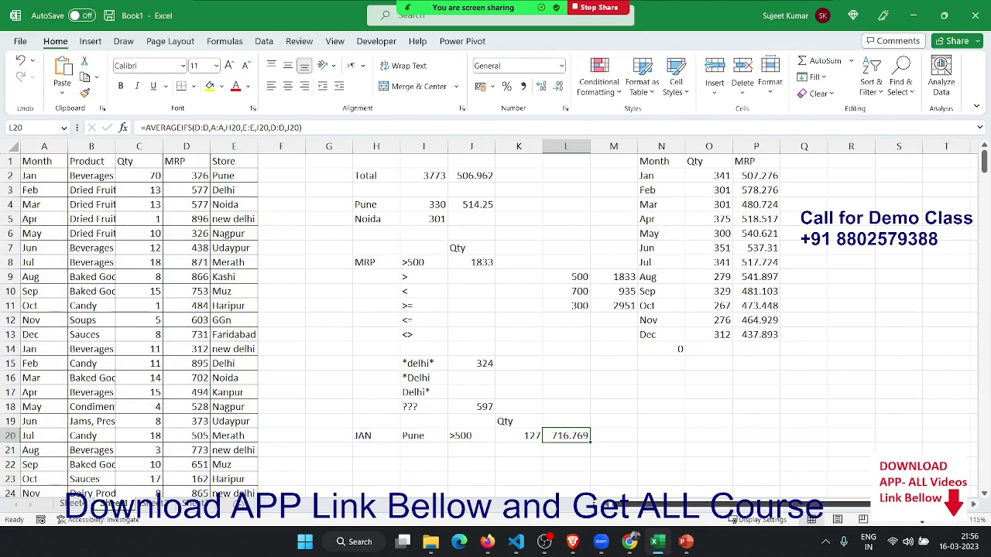
key(alt+Tab)
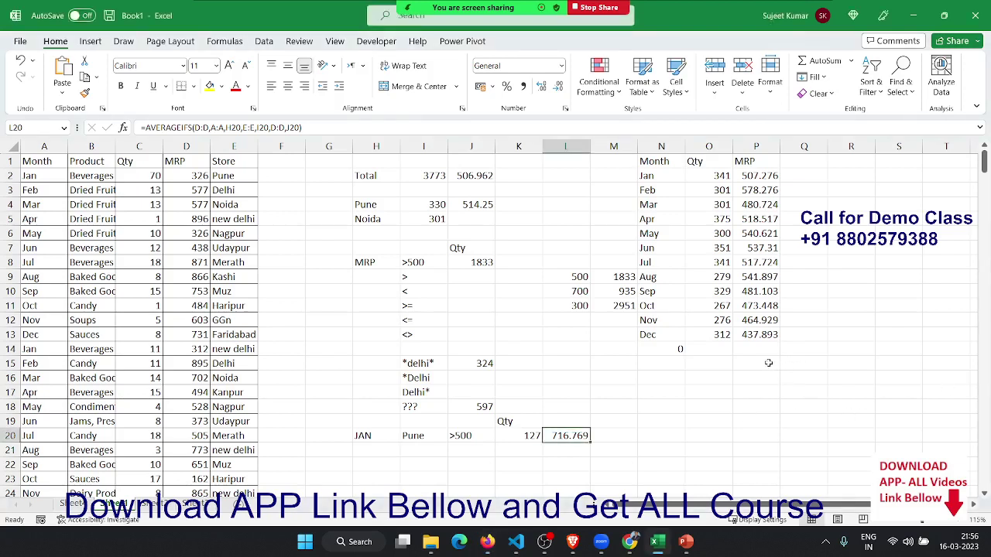
- Enter =COUNT(C:C) in K2 to count the Qty entries, returning 346
click(521, 175)
text(=cou)
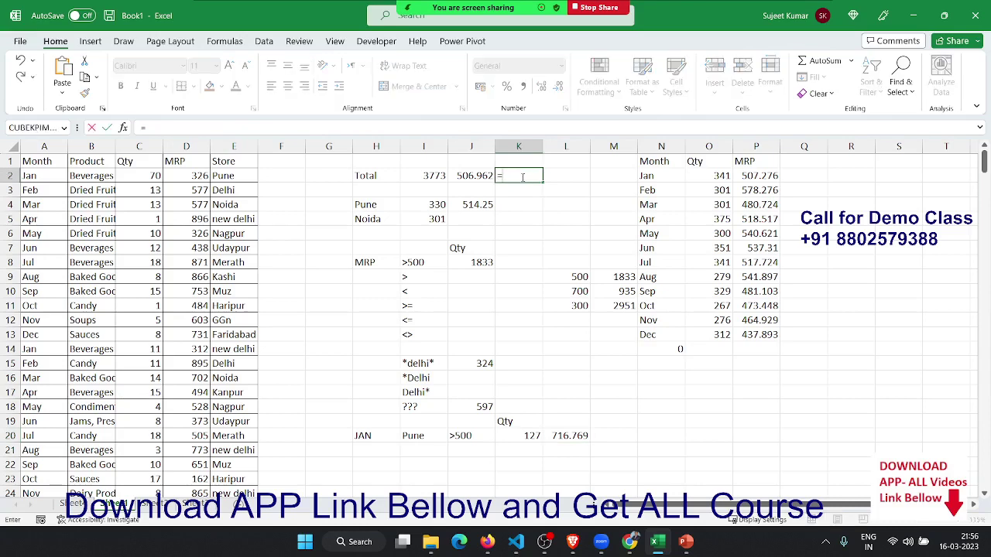
key(Down)
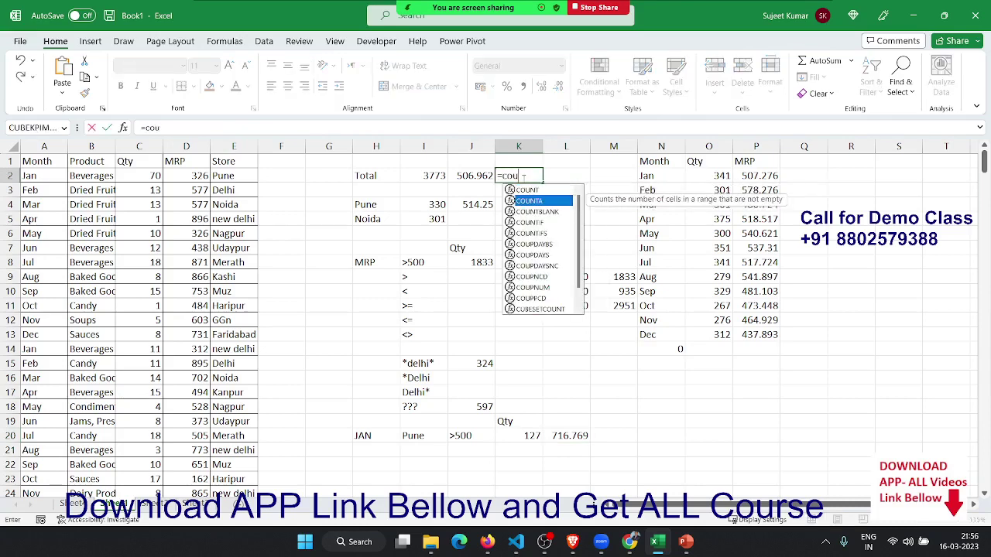
key(Up)
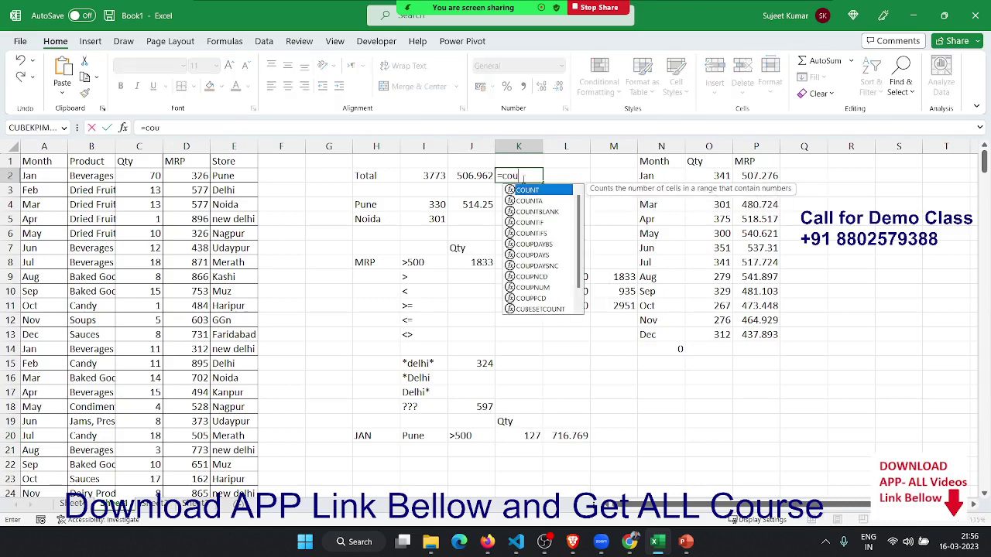
key(Tab)
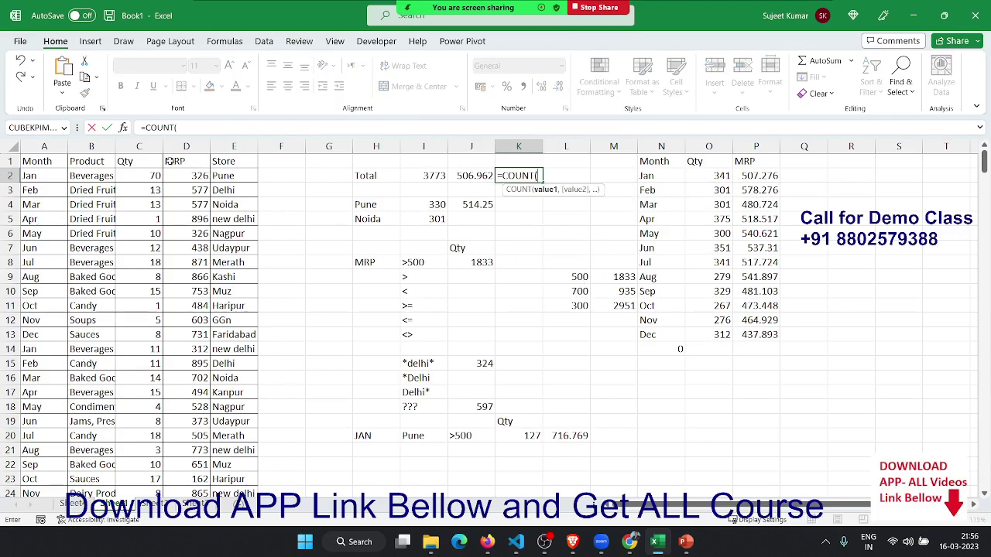
click(130, 150)
key(Return)
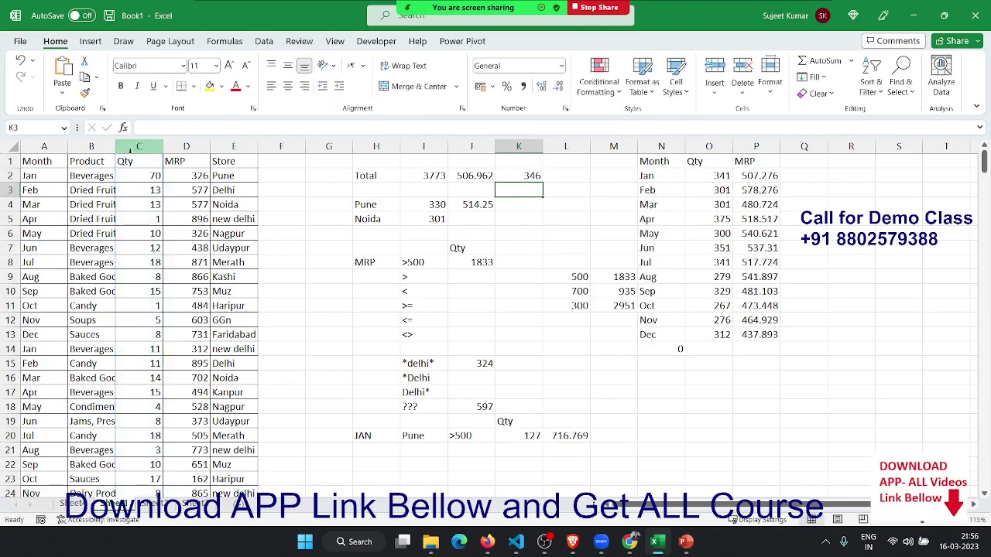
- Verify the Qty row count by selecting from C2 down to the last entry
click(135, 176)
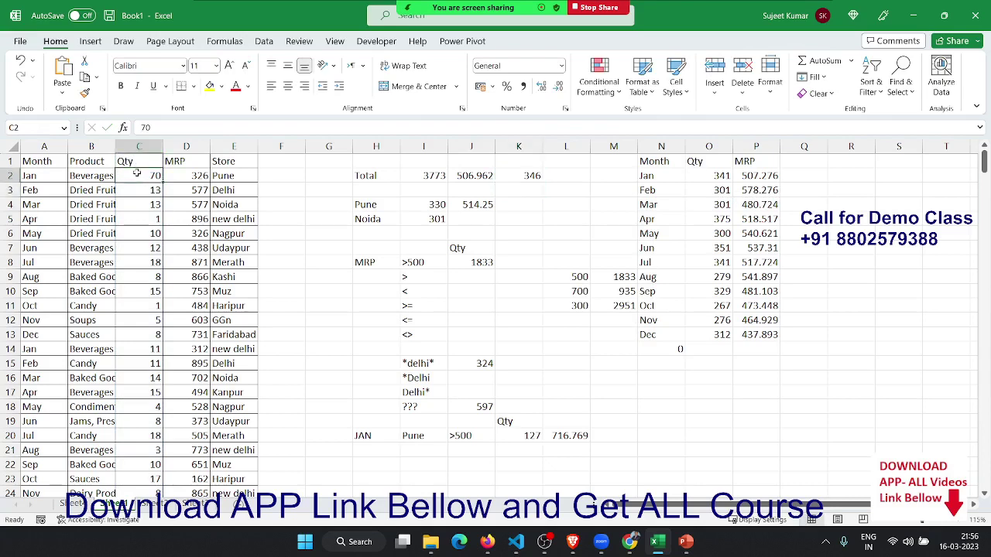
key(ctrl+shift+Down)
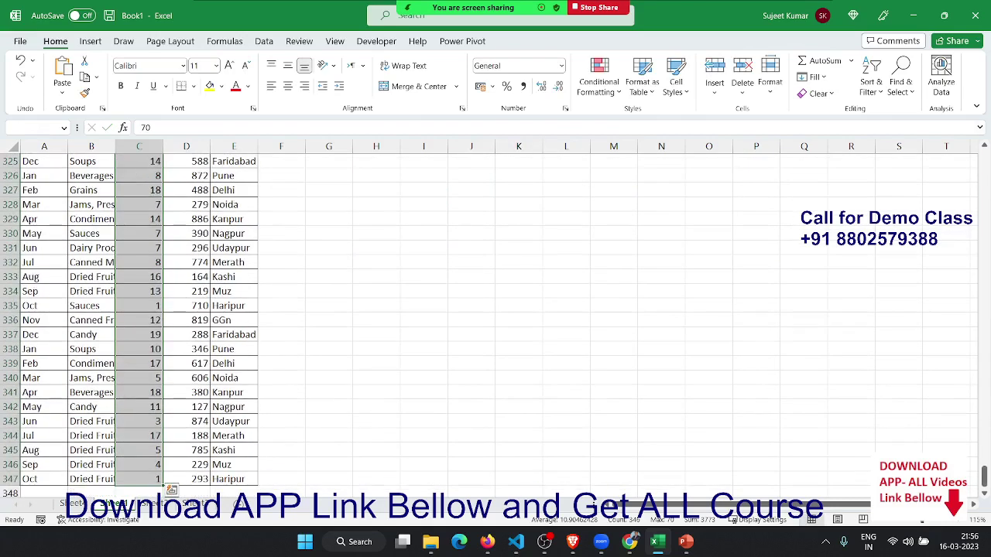
click(487, 541)
key(ctrl+Up)
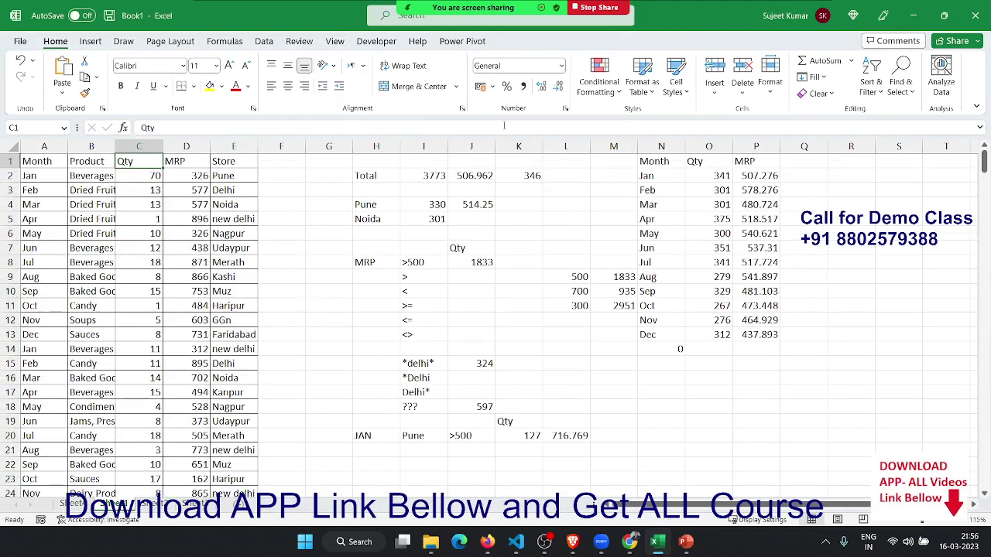
click(506, 204)
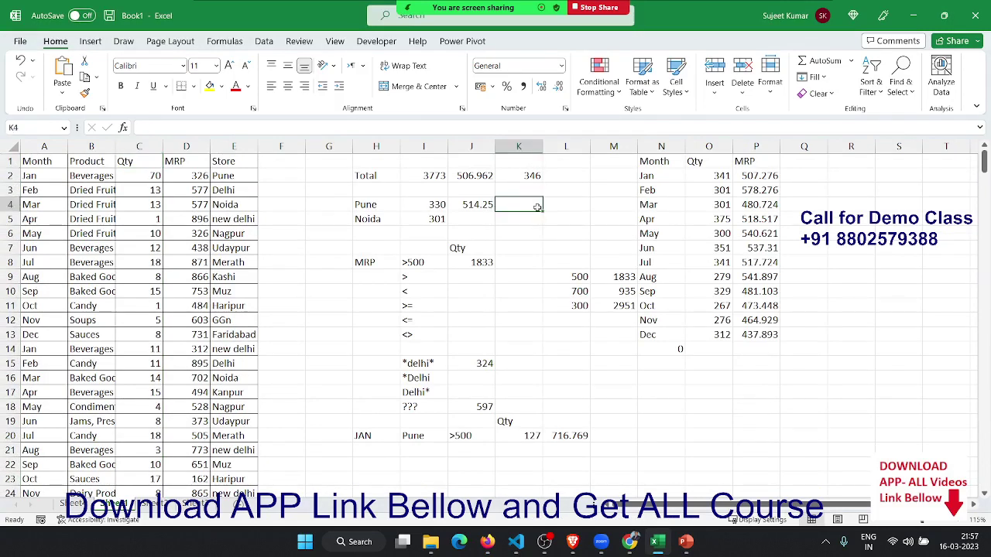
- Enter =COUNTIF(E:E,H4) in K4 to count the 28 Pune rows
text(=cou)
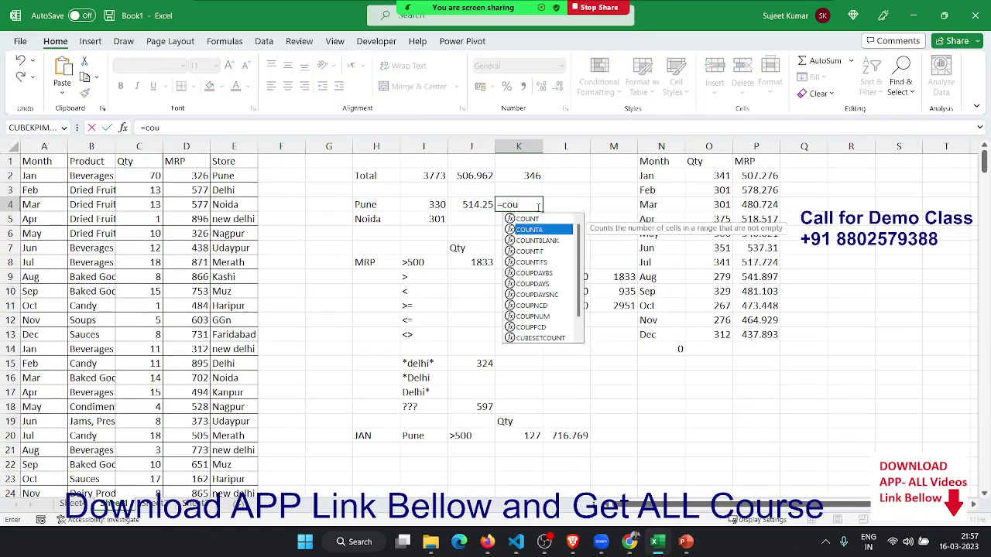
key(Down)
key(Down)
key(Tab)
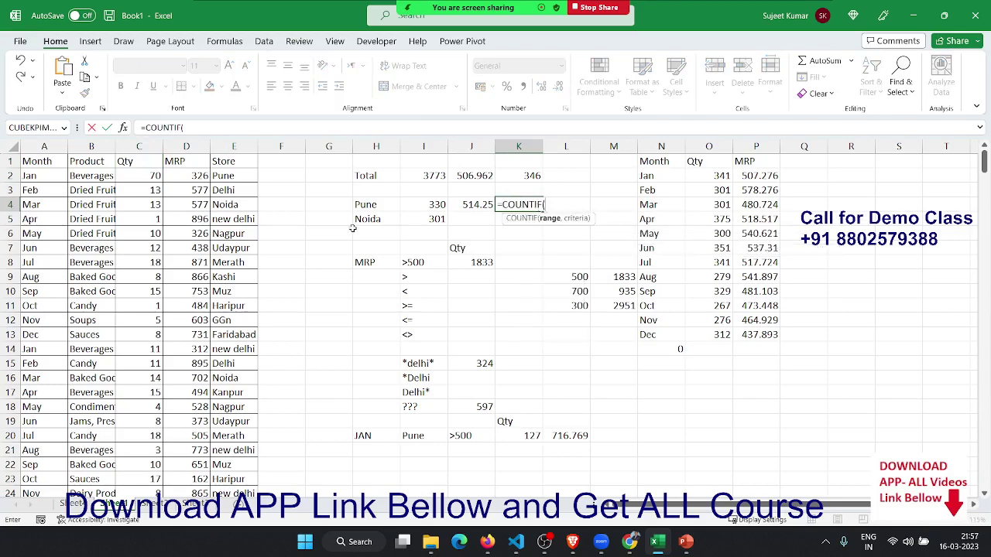
click(224, 147)
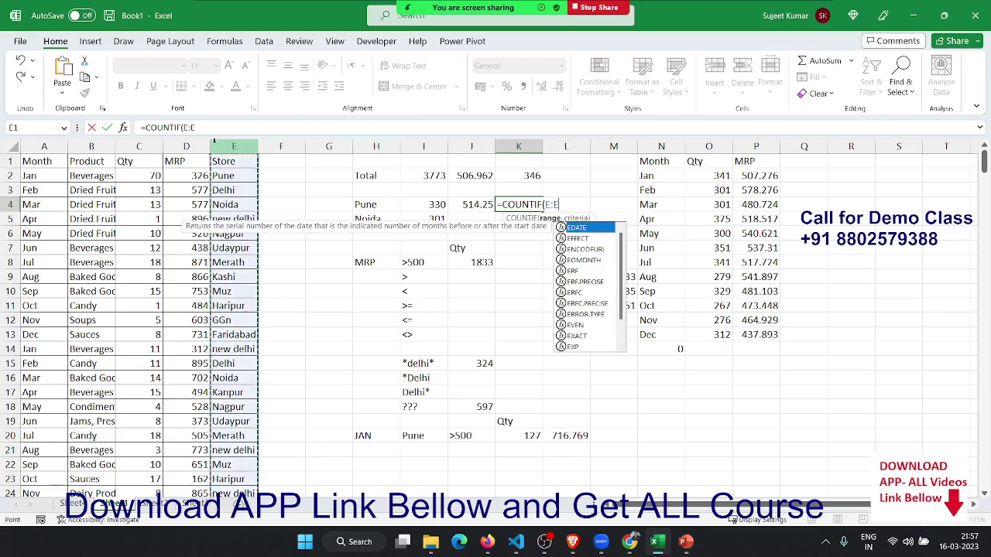
text(,)
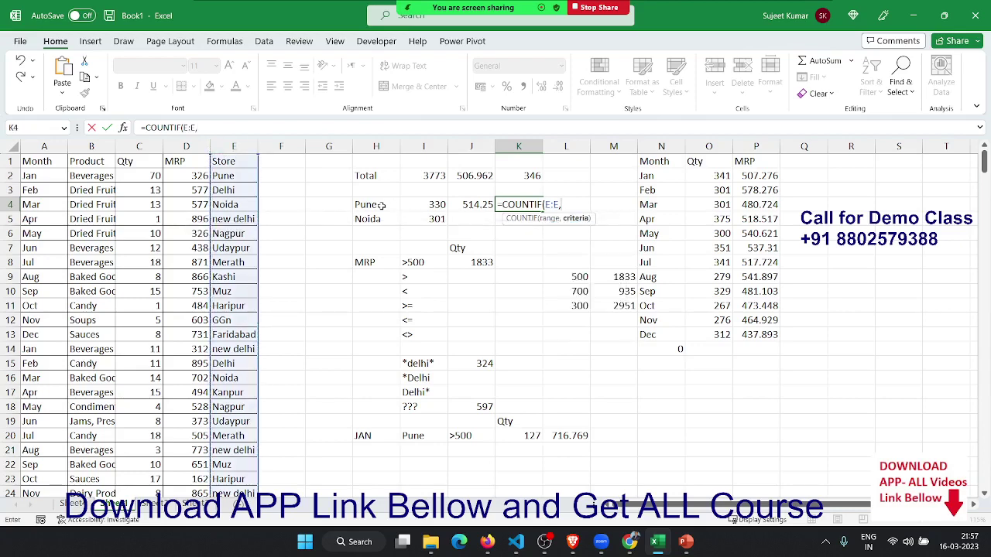
click(379, 206)
key(Return)
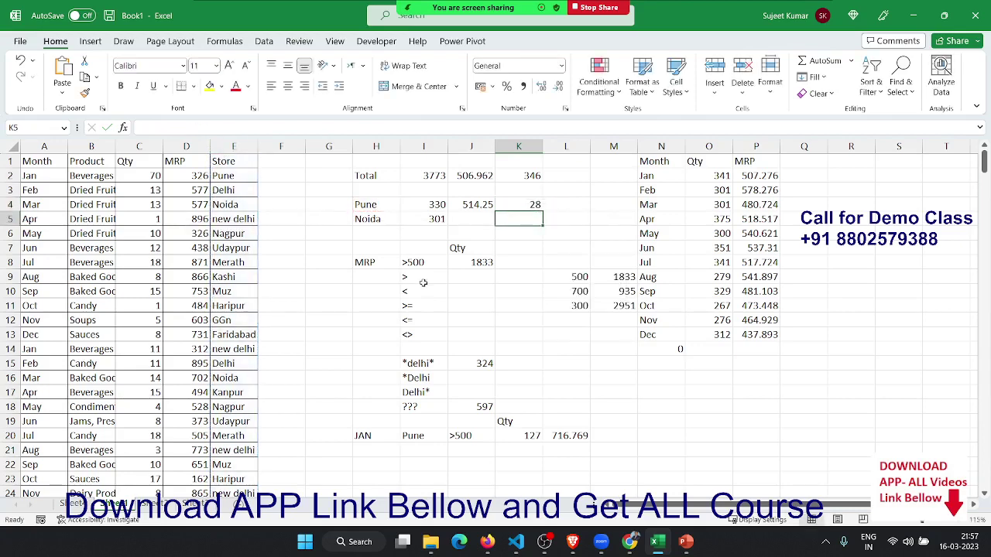
click(418, 263)
- Enter =COUNTIF(D:D,I8) in K8, counting 171 MRP values above 500
click(477, 265)
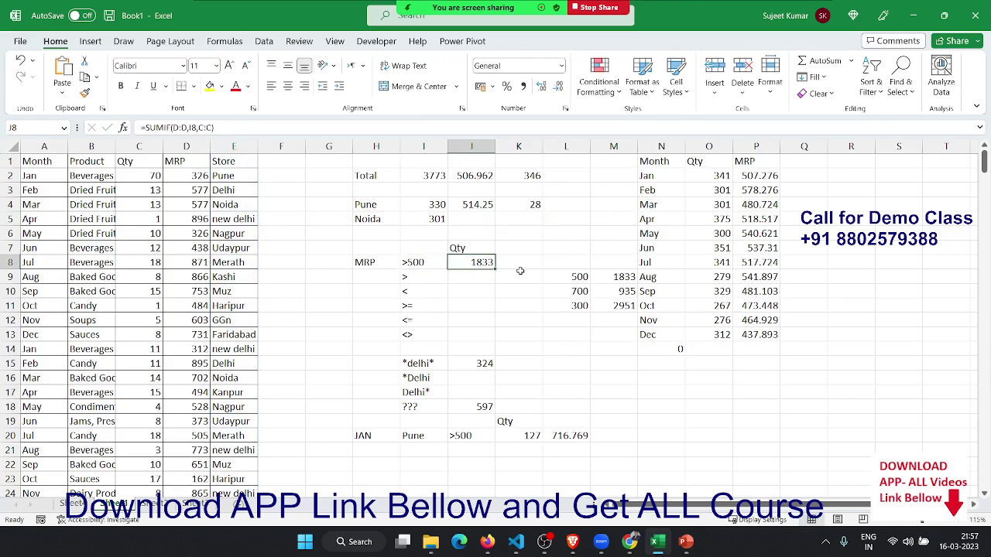
click(520, 265)
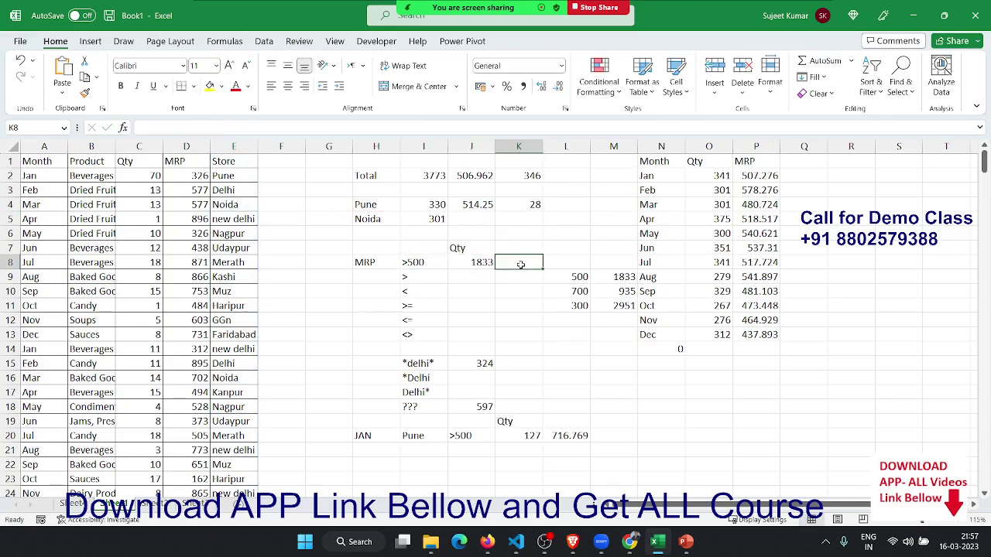
text(=)
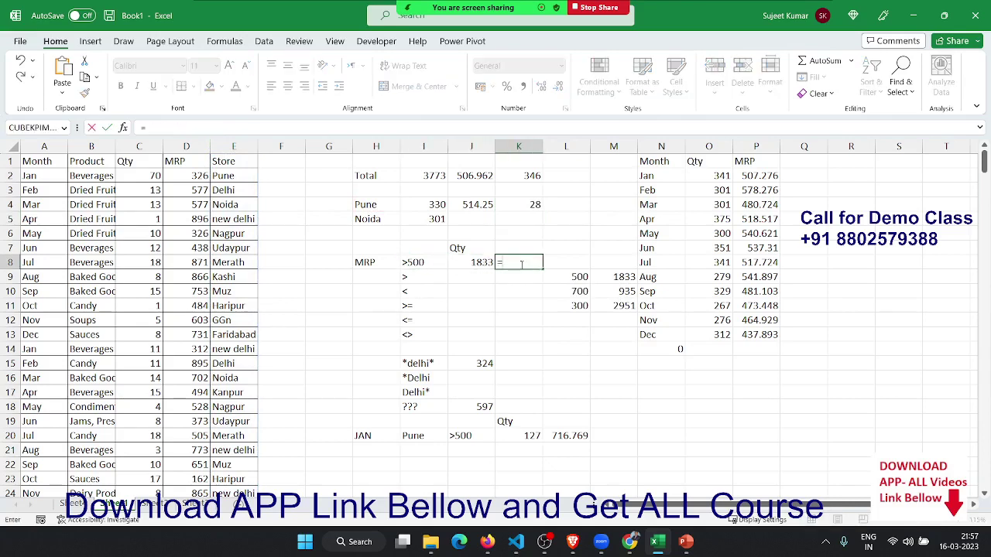
text(acou)
key(BackSpace)
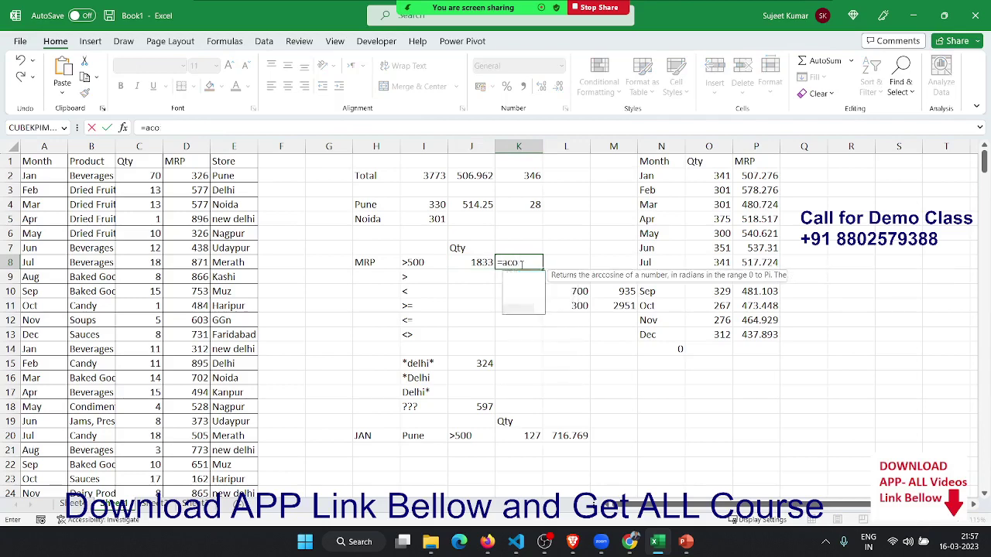
key(BackSpace)
key(BackSpace)
key(BackSpace)
text(cou)
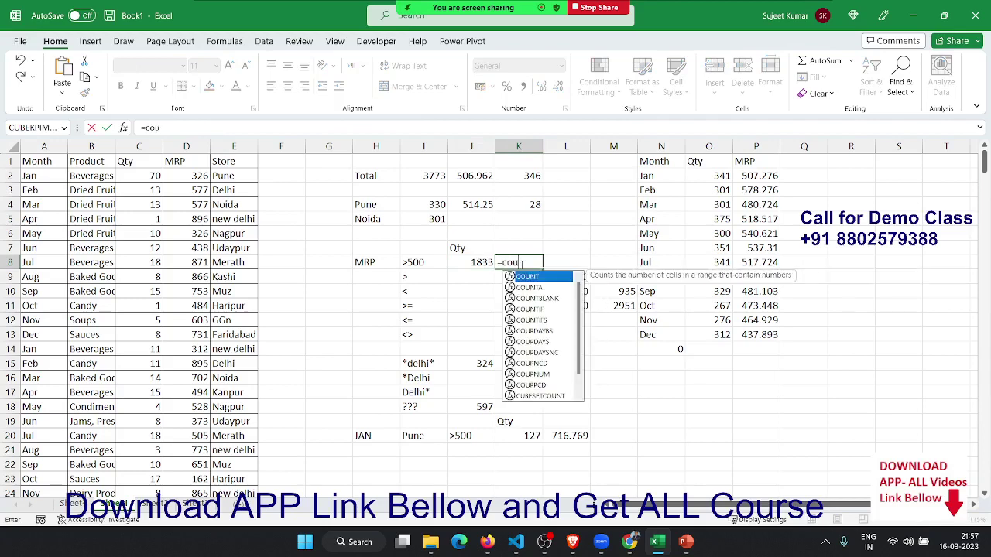
key(Down)
key(Down)
key(Down)
key(Tab)
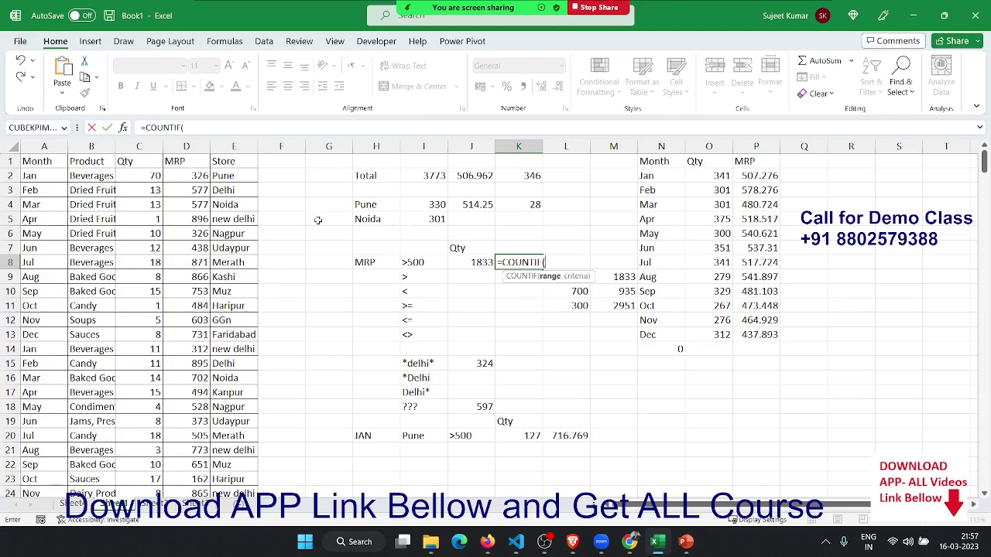
click(224, 149)
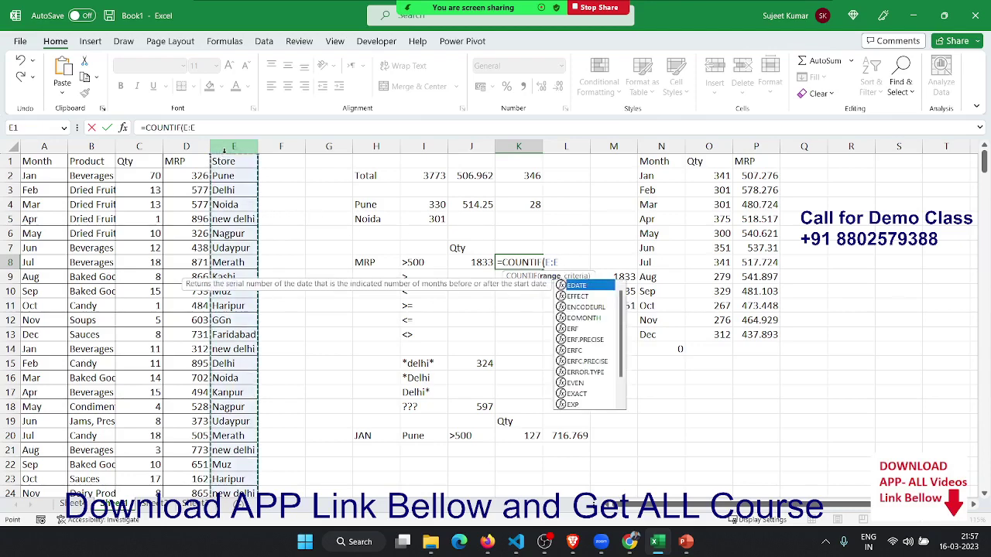
click(187, 149)
text(,)
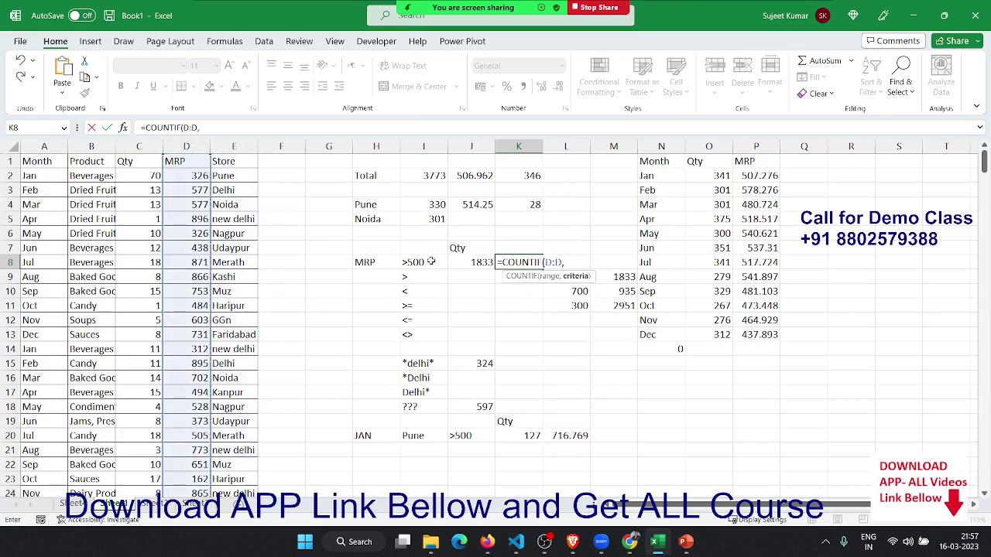
click(430, 261)
key(Return)
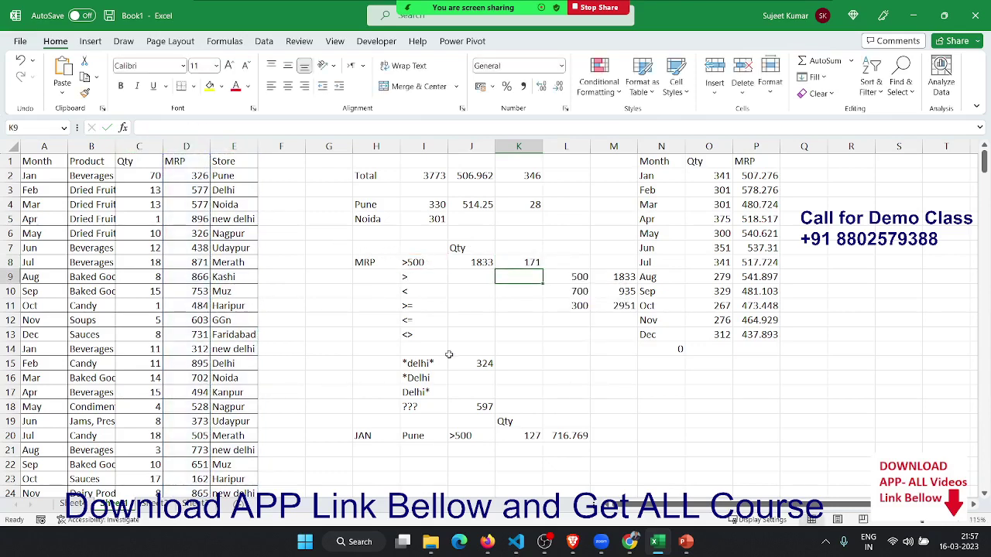
drag(500, 406, 387, 277)
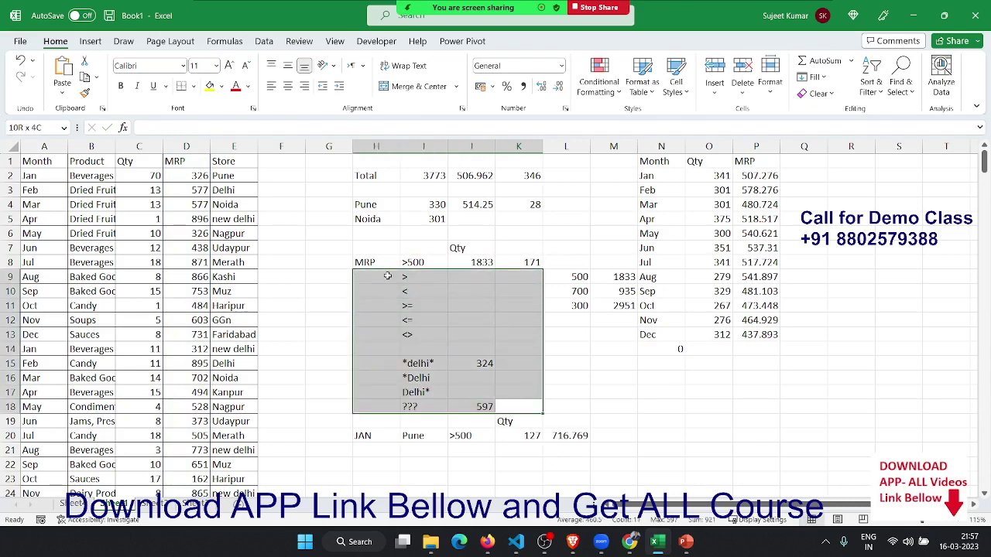
click(487, 541)
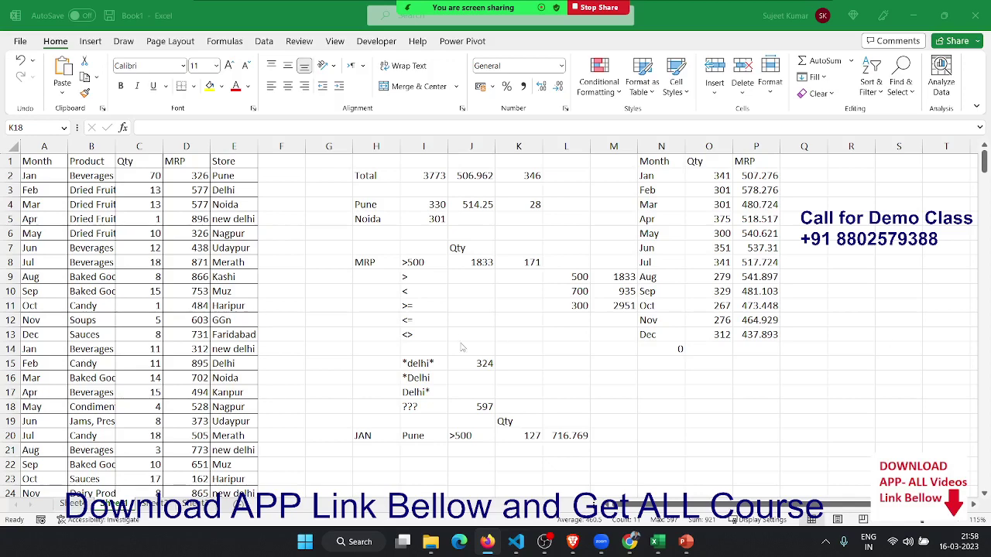
- Begin a COUNTIFS in M20 with Month column A matching JAN in H20
shift+click(376, 276)
click(502, 446)
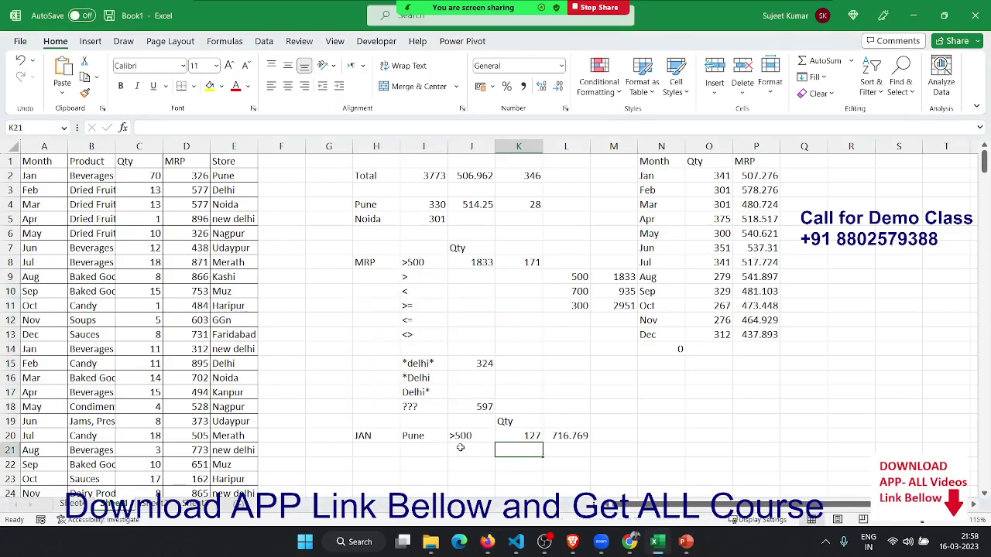
click(569, 437)
click(604, 438)
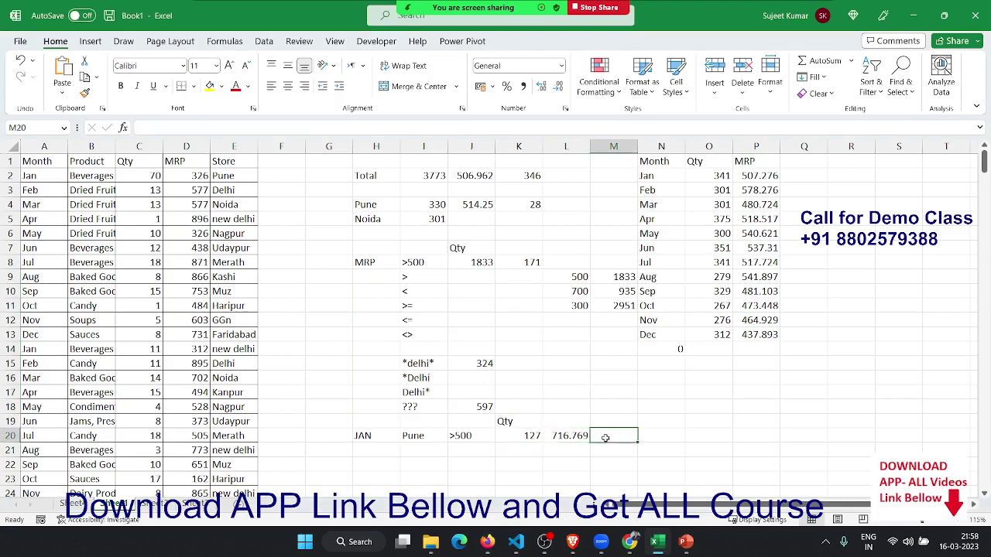
text(=)
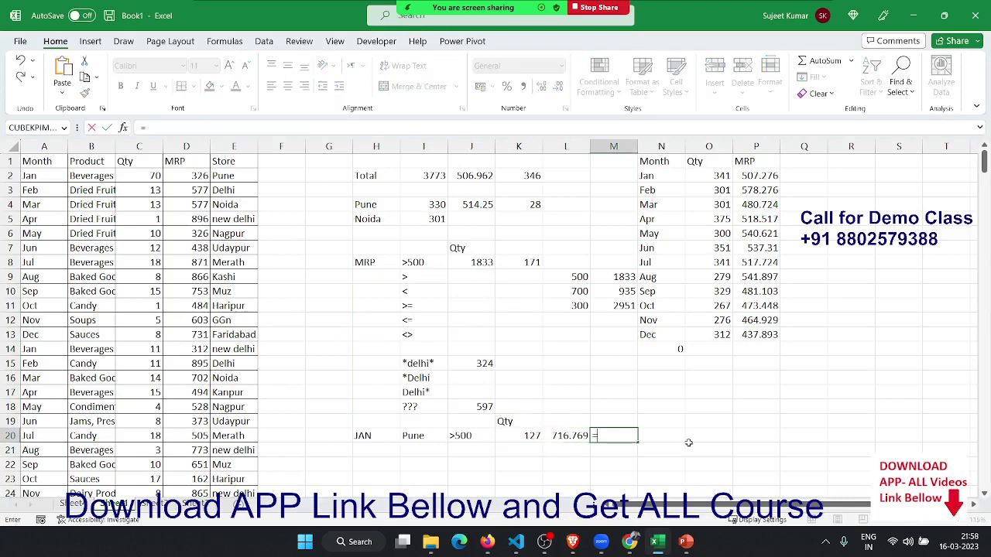
text(coun)
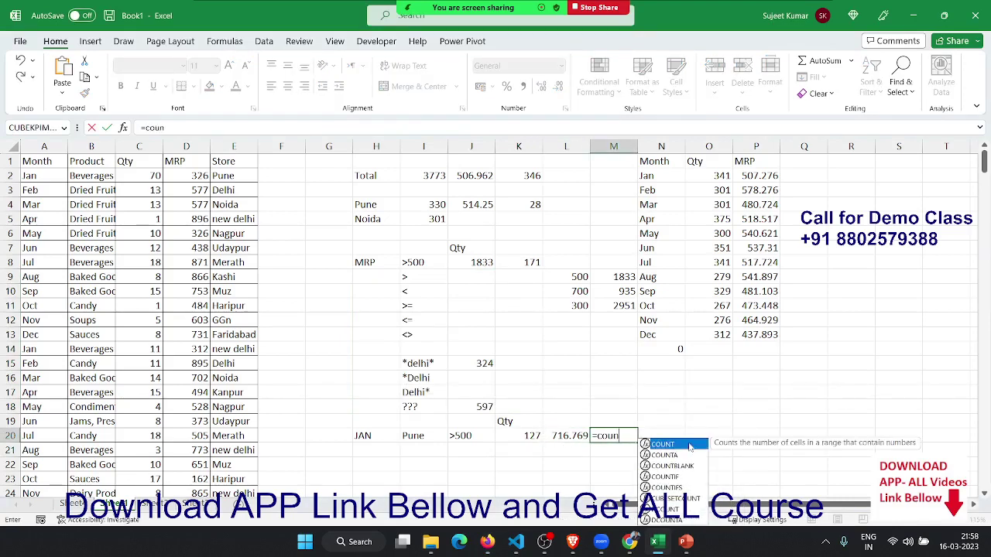
text(ifs)
key(Tab)
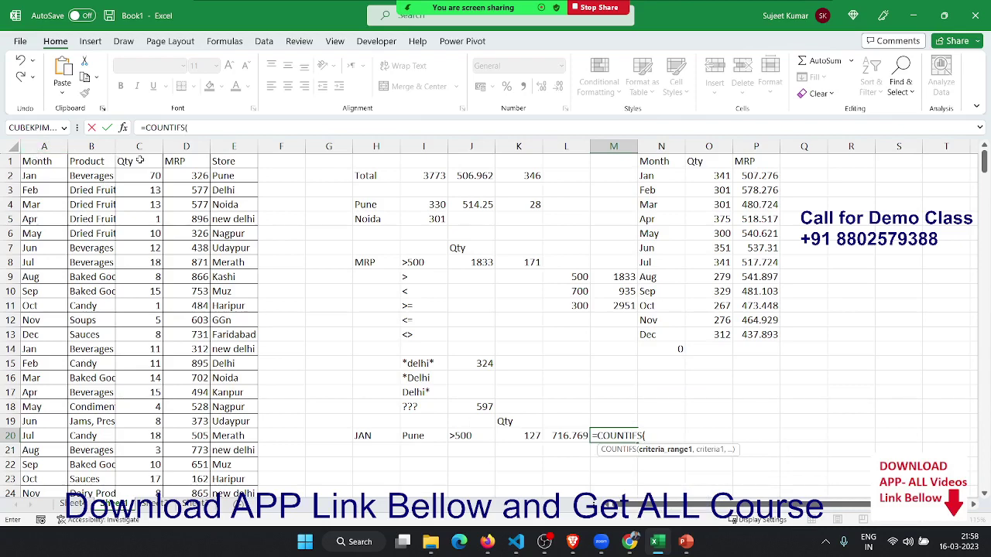
click(44, 146)
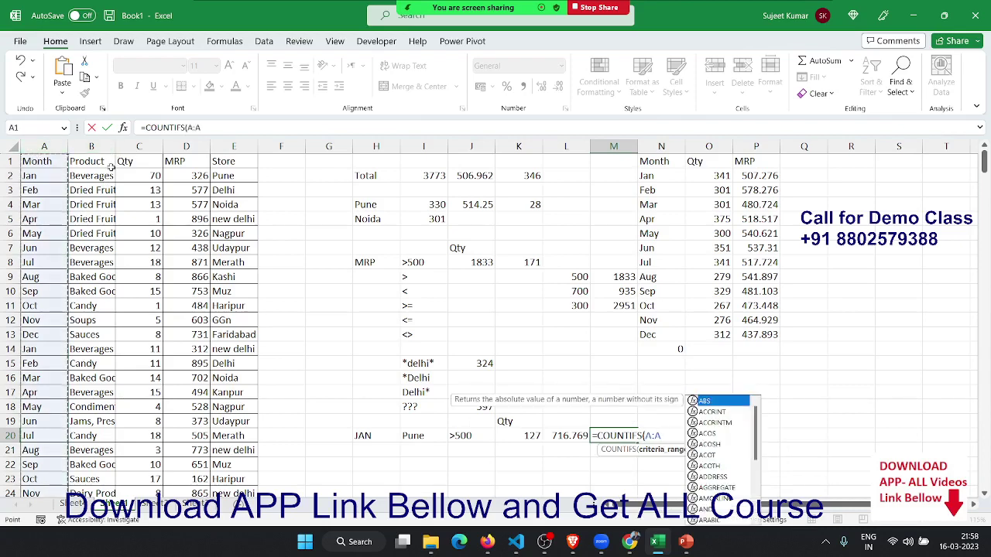
text(,)
click(369, 437)
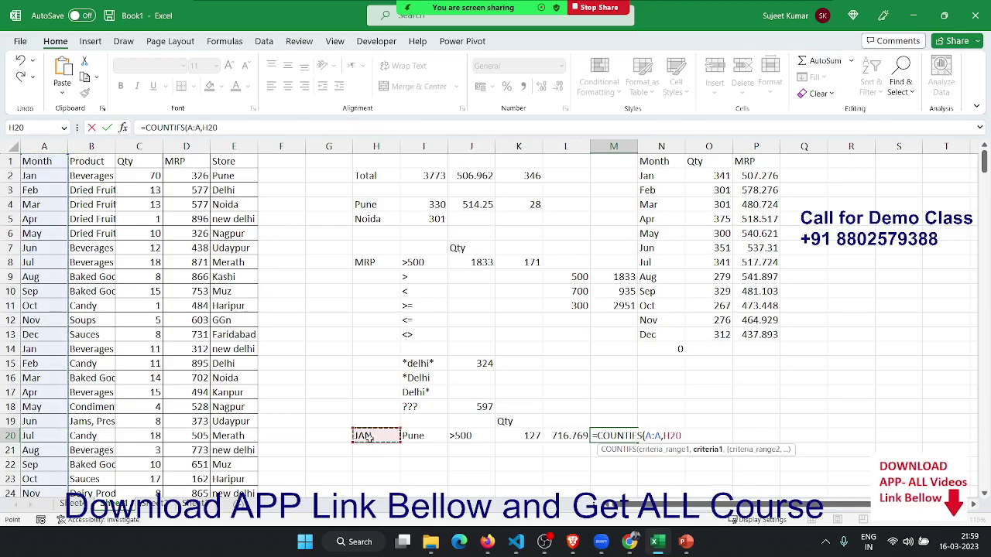
text(,)
- Add Store = Pune (I20) and MRP >500 (J20) conditions so M20 shows 13
click(234, 146)
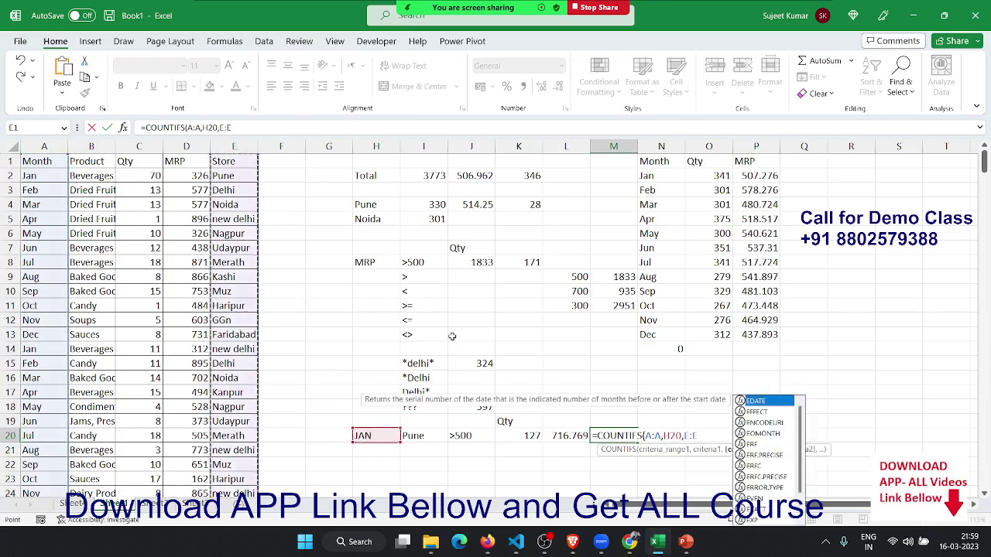
text(,)
click(432, 435)
text(,)
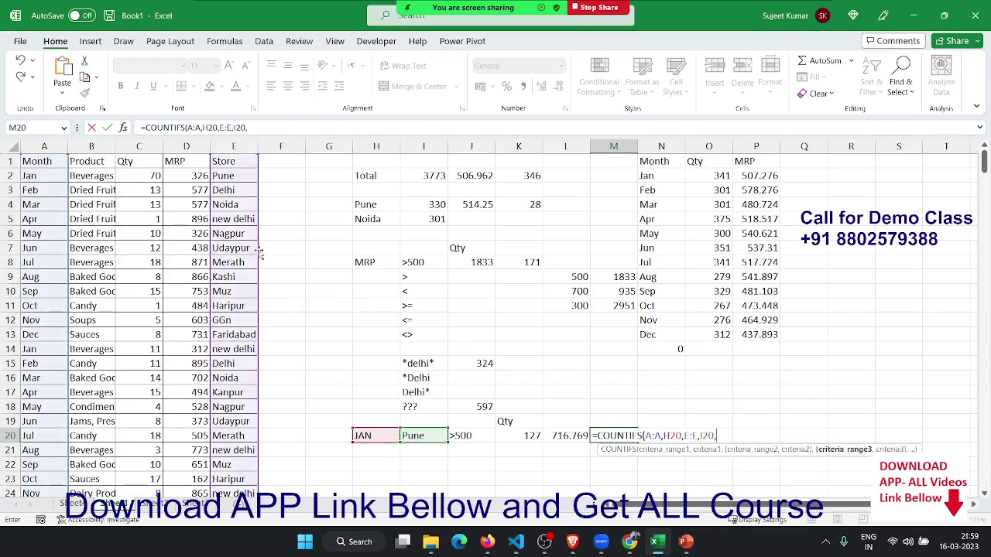
click(186, 146)
text(,)
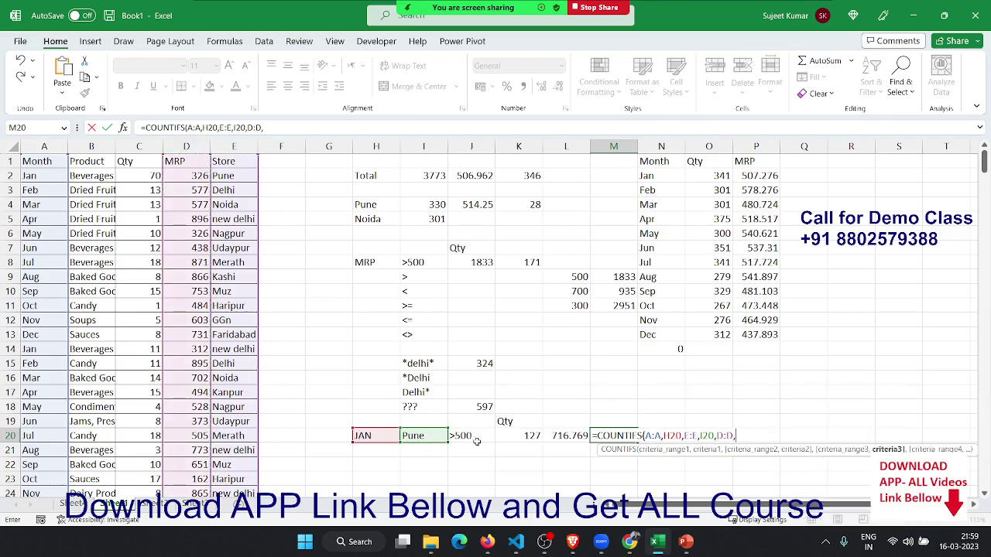
click(474, 438)
key(Return)
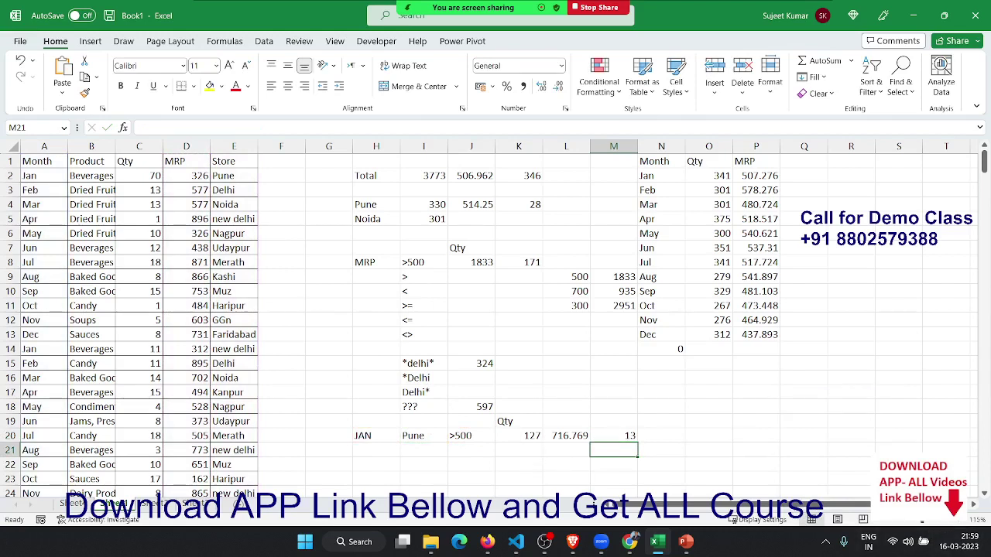
key(alt+Tab)
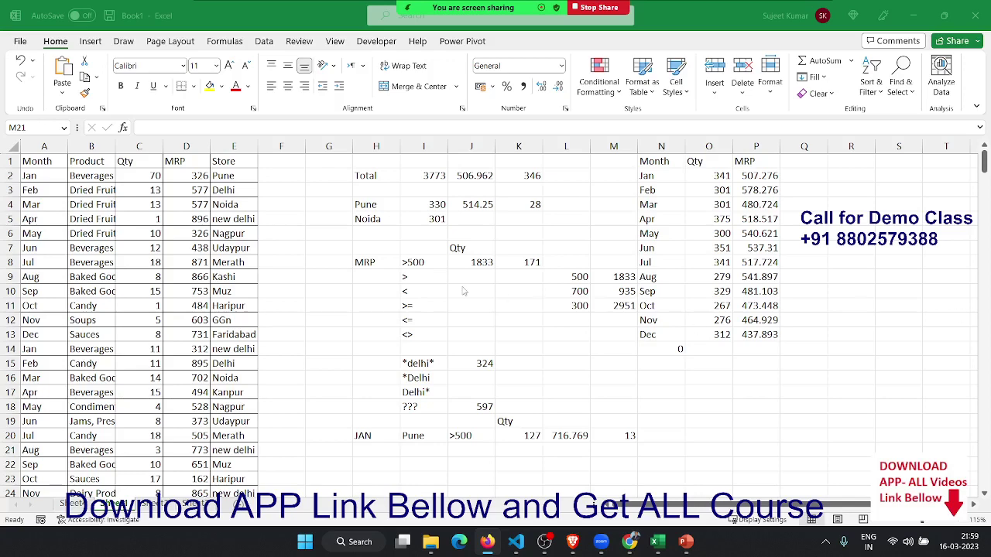
- Save the workbook to the D: drive with the file name sumiff
click(336, 279)
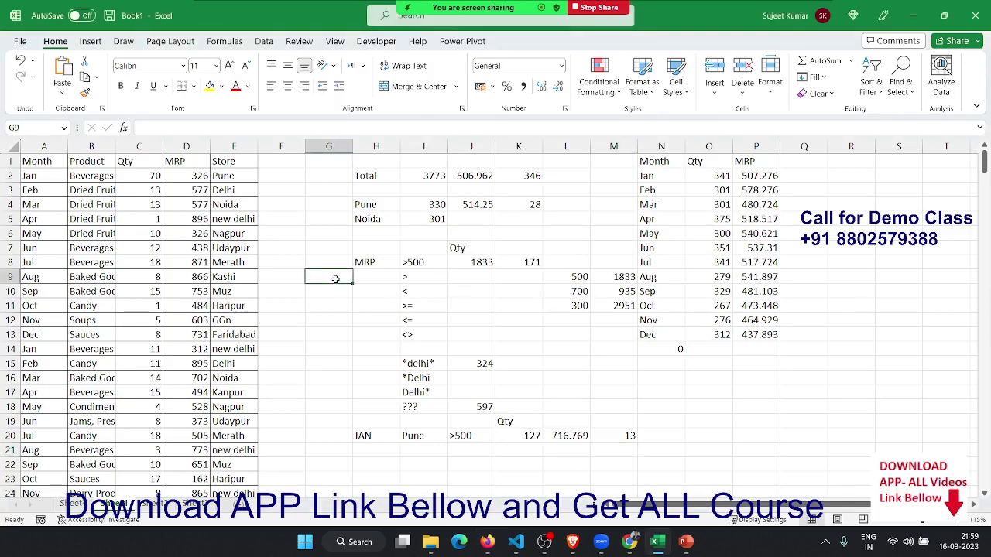
key(ctrl+s)
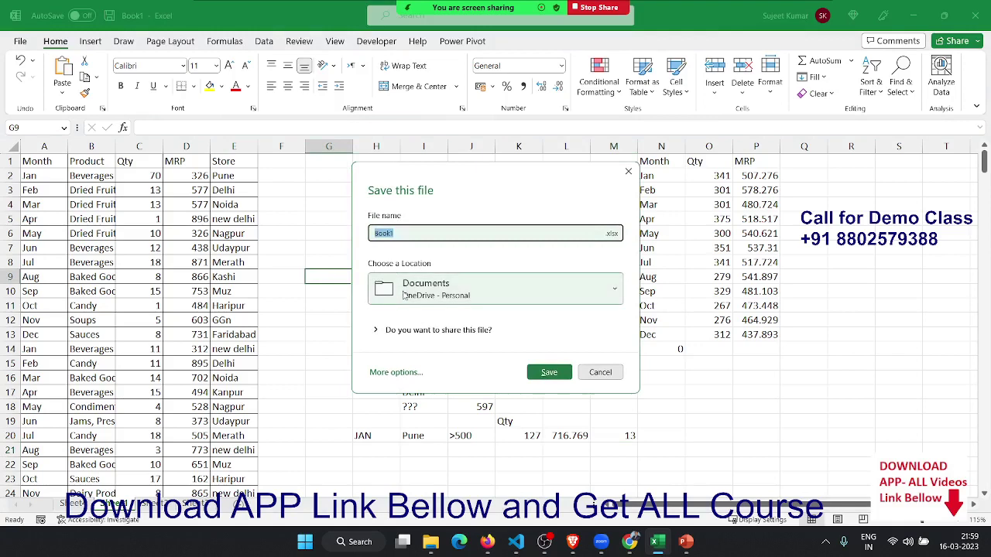
click(403, 294)
click(407, 386)
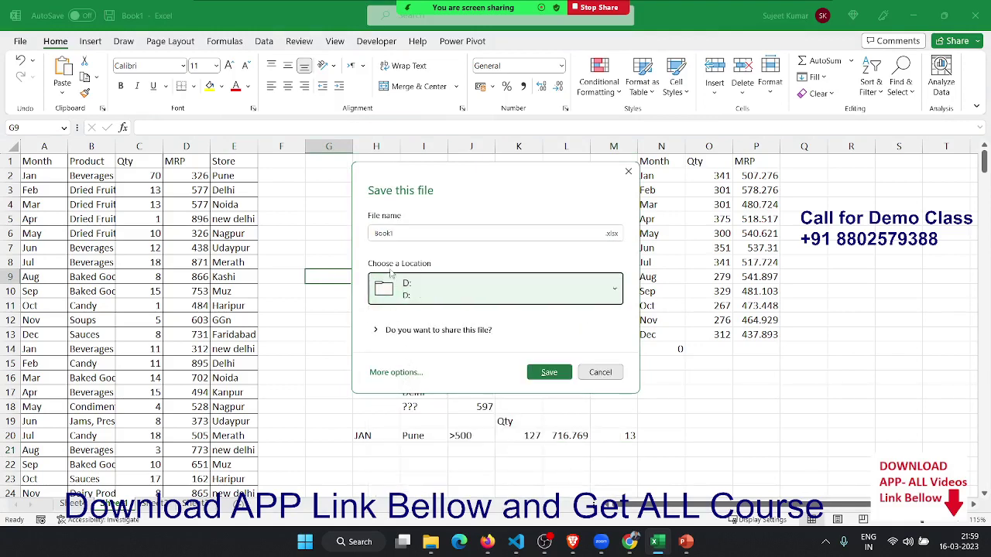
click(393, 233)
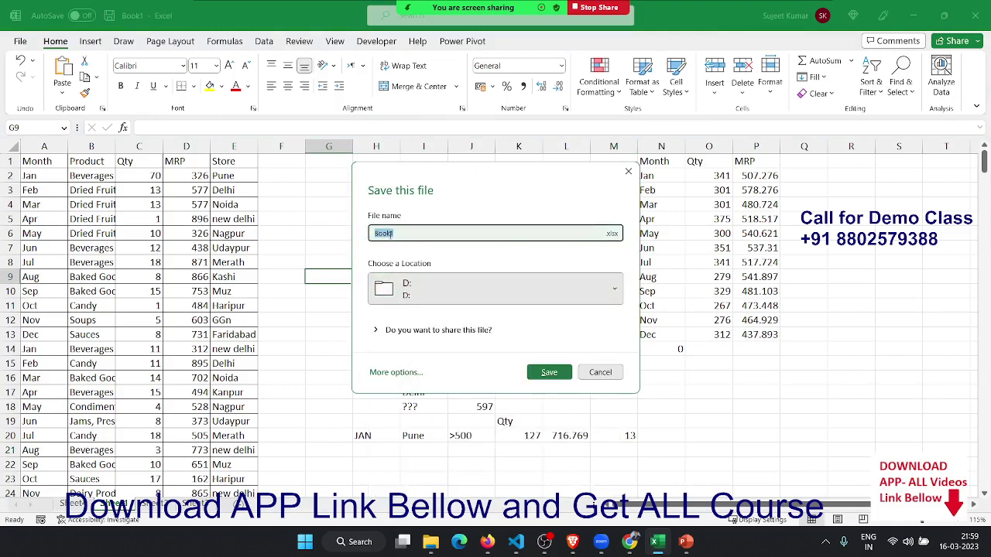
text(sub)
key(BackSpace)
text(mi)
text(ff)
click(542, 372)
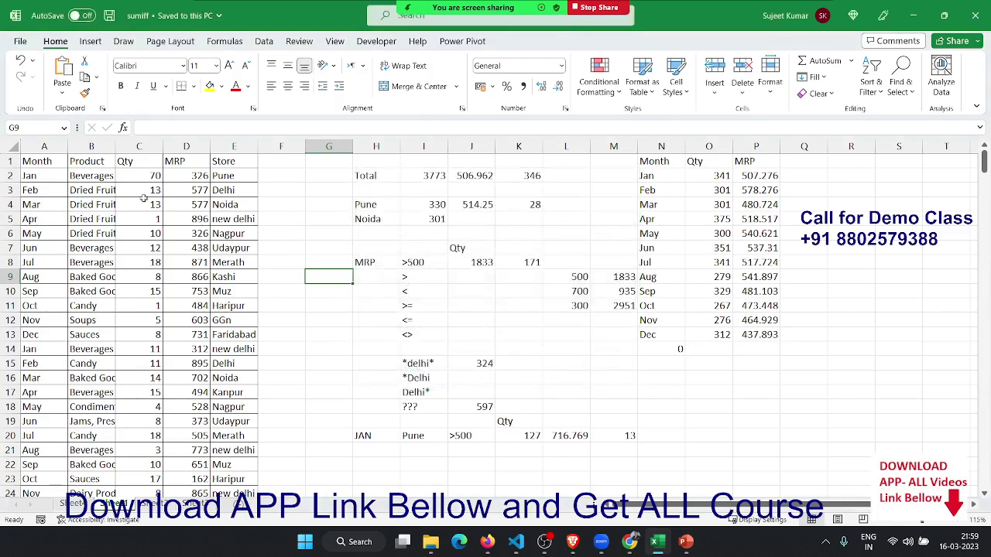
click(13, 41)
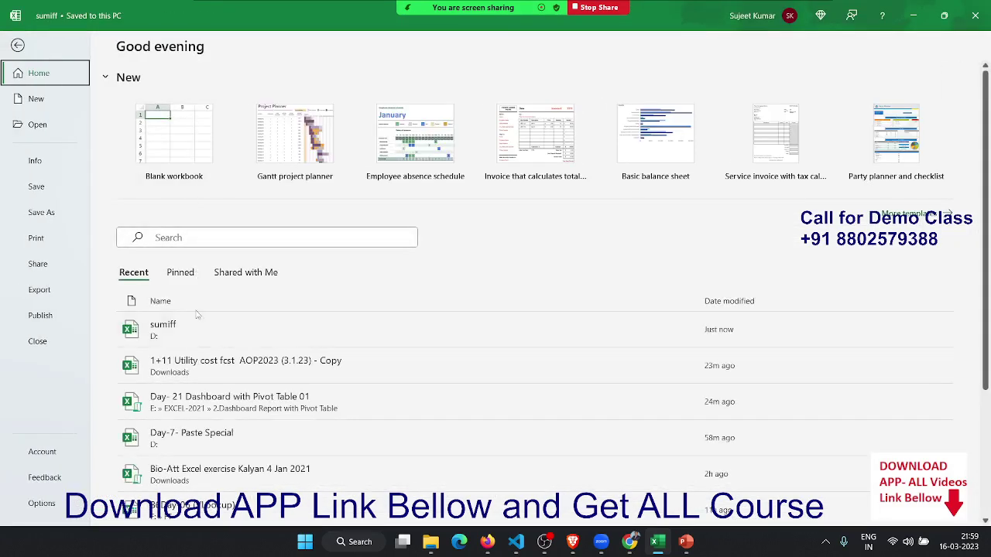
right_click(189, 332)
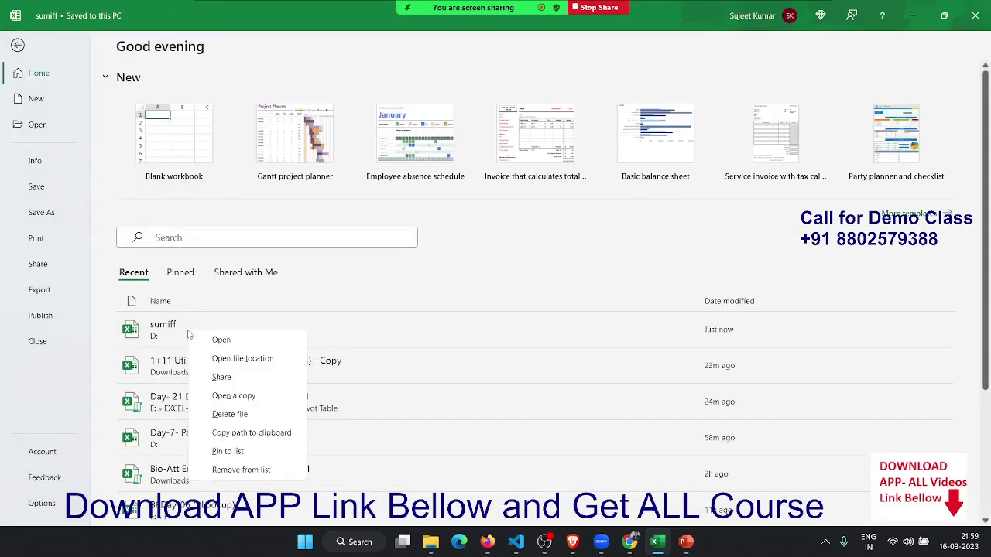
click(248, 432)
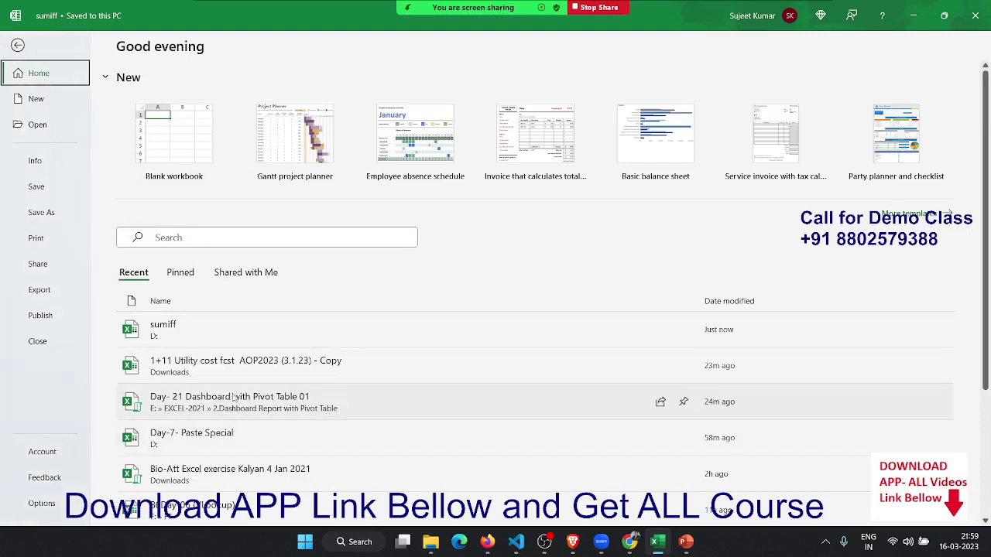
click(243, 318)
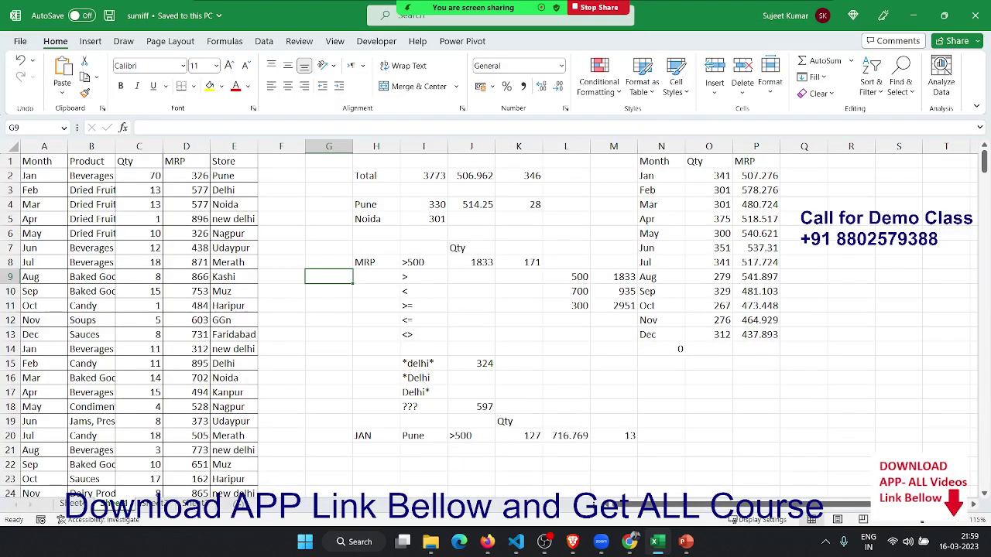